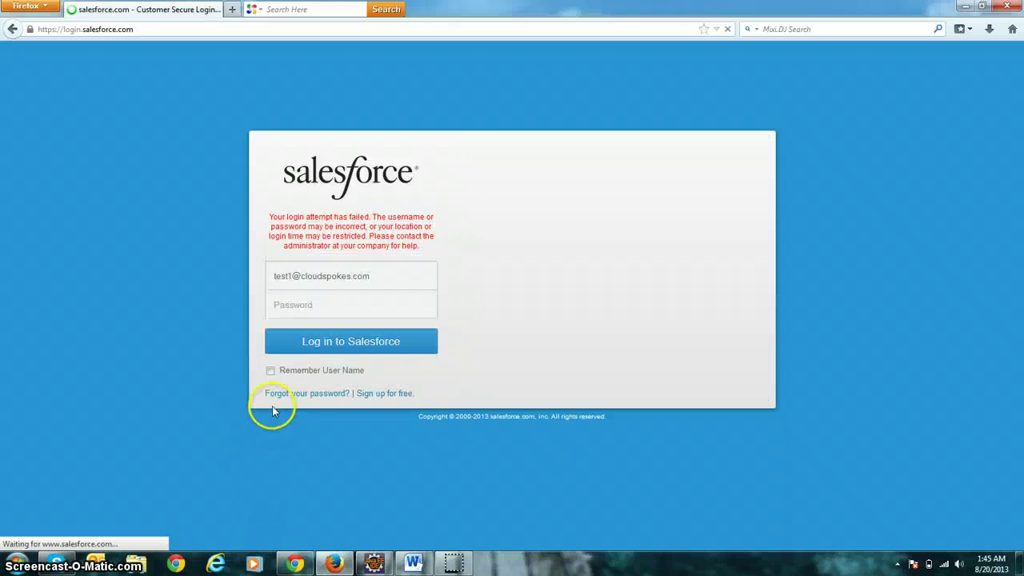
Log in to Salesforce with the password and decline mobile verification.
click(307, 306)
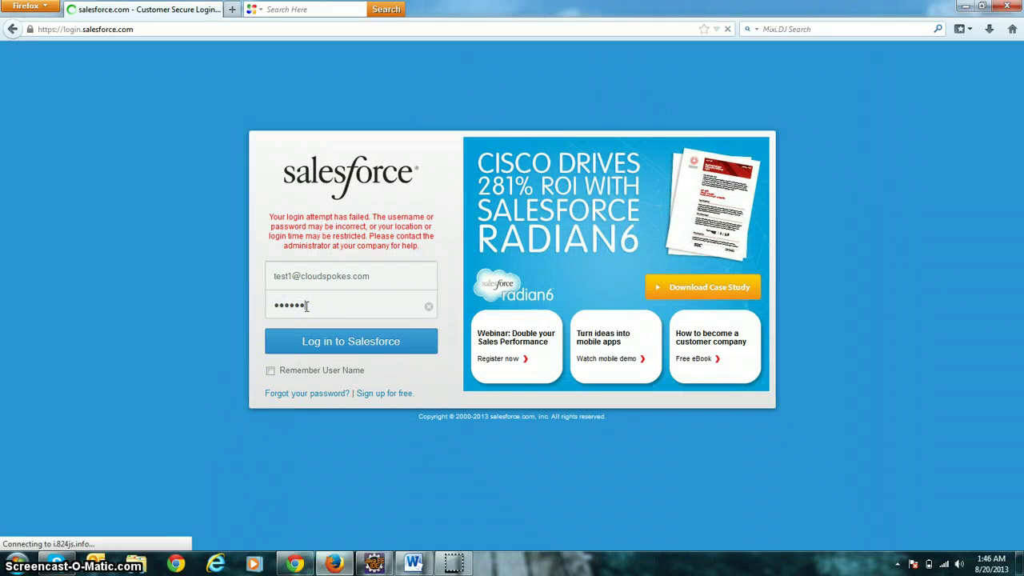
key(Return)
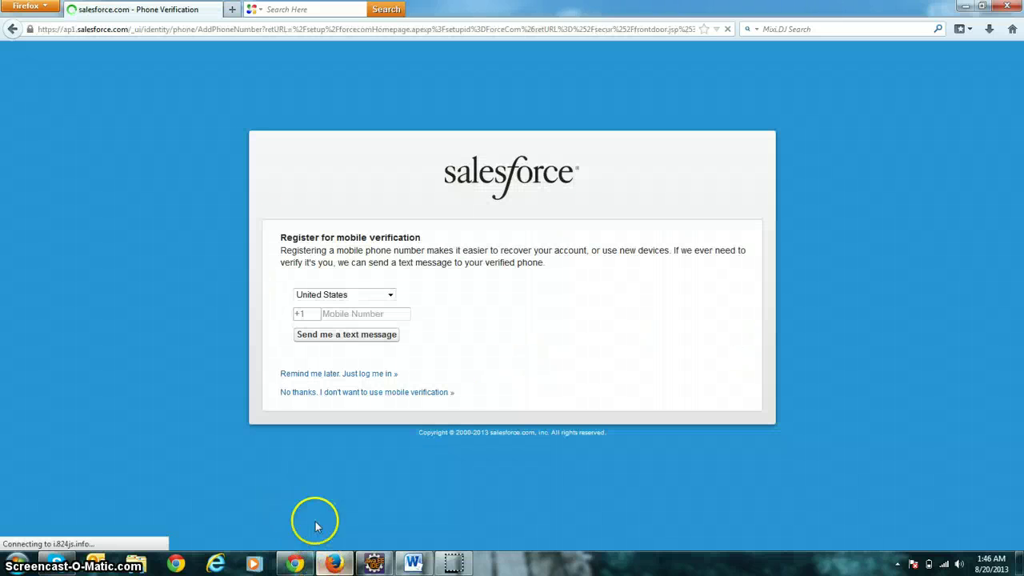
click(322, 392)
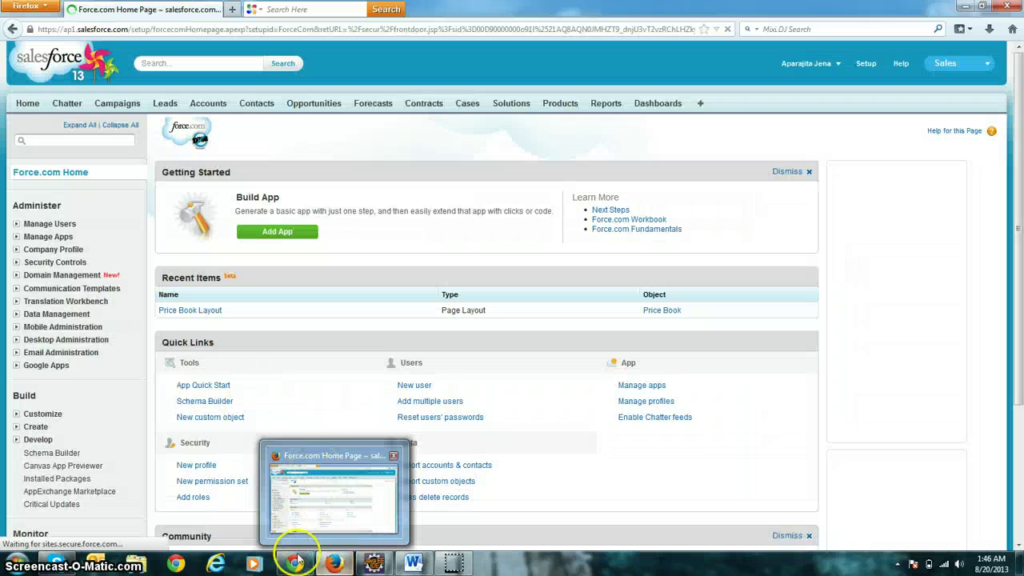
Copy the package install link from the CloudSpokes page in Chrome, then return to Firefox.
mouse_move(296, 565)
click(312, 488)
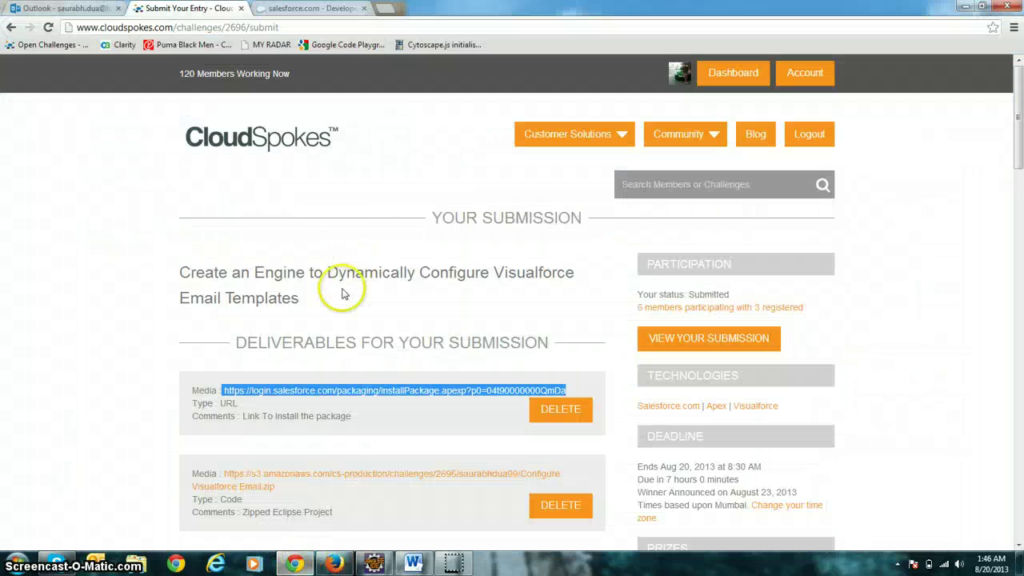
right_click(272, 389)
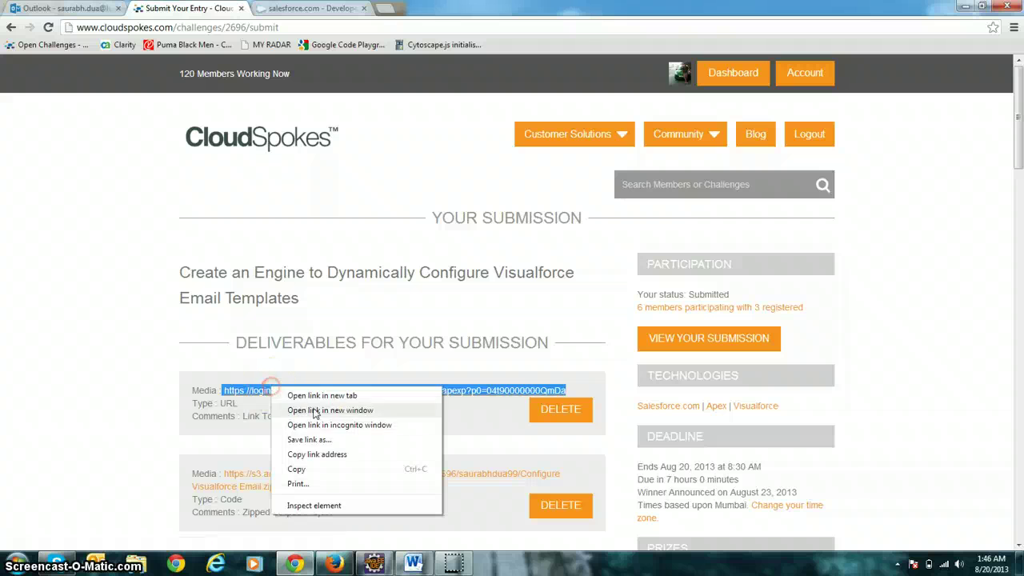
click(298, 469)
click(335, 564)
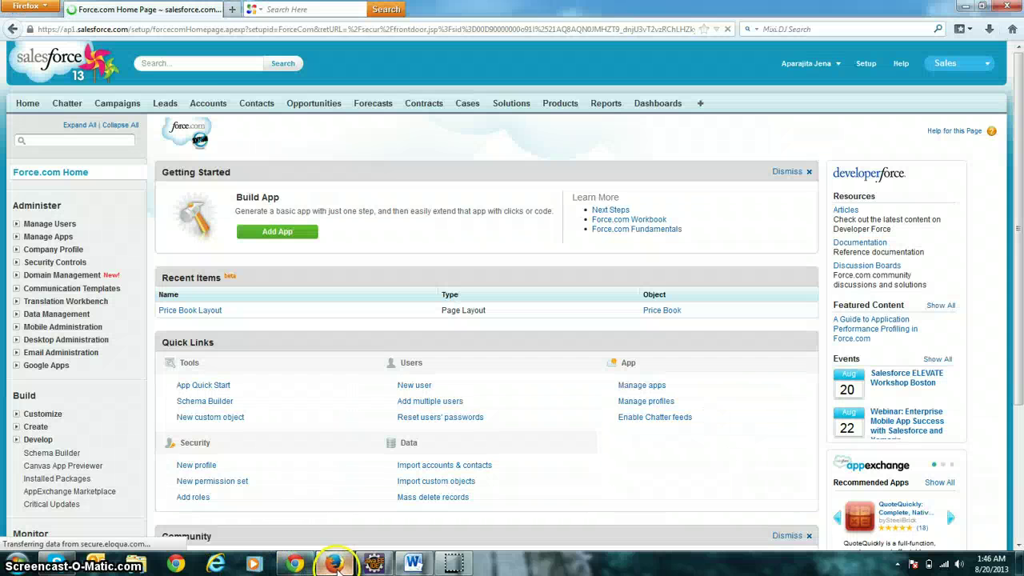
Load the pasted install URL and continue, which fails on the missing Quotes feature.
click(240, 32)
key(ctrl+v)
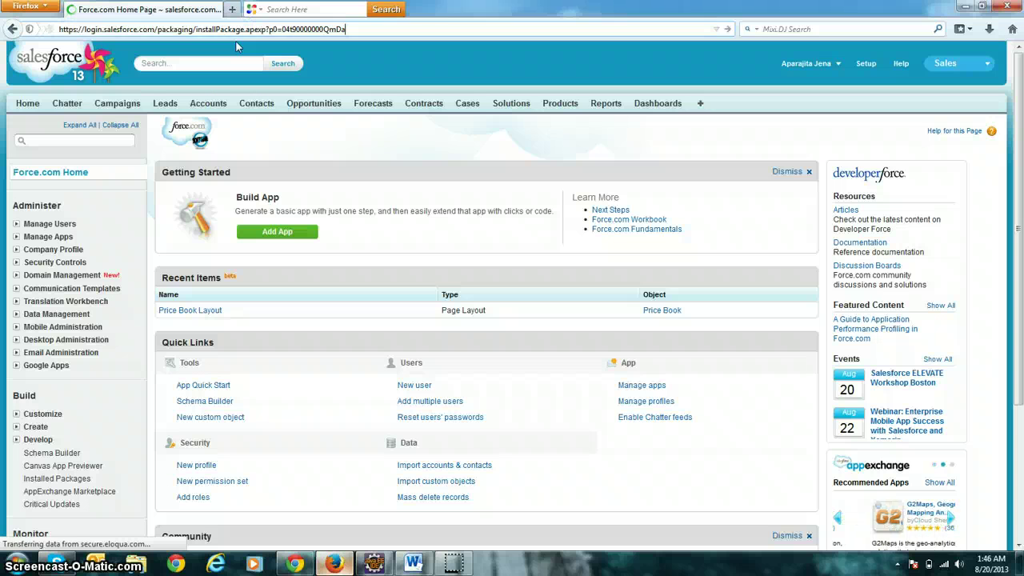
key(Return)
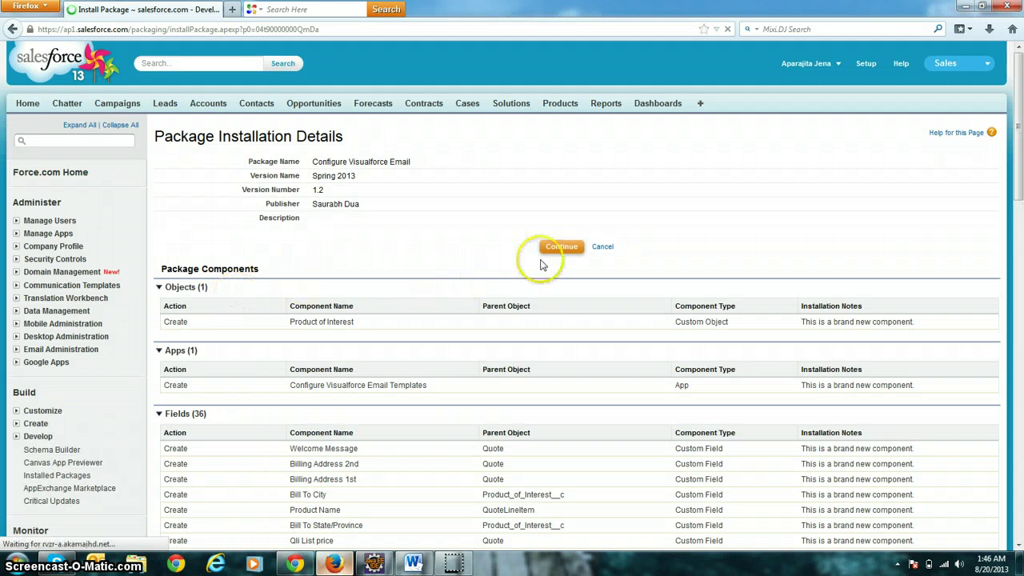
click(562, 248)
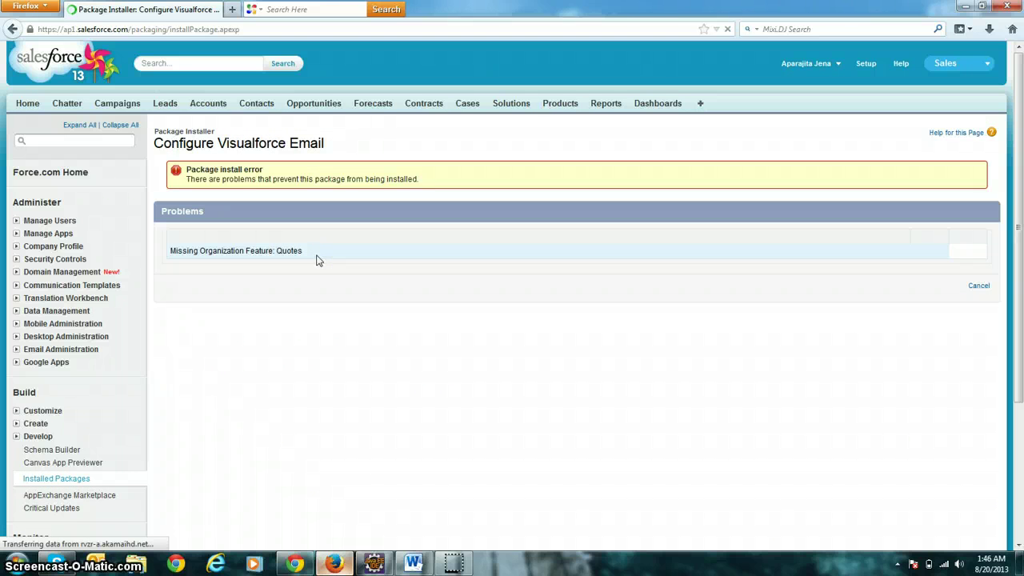
click(100, 142)
Find 'quote' in Quick Find, then check Enable Quotes in Quote Settings and save.
text(quote)
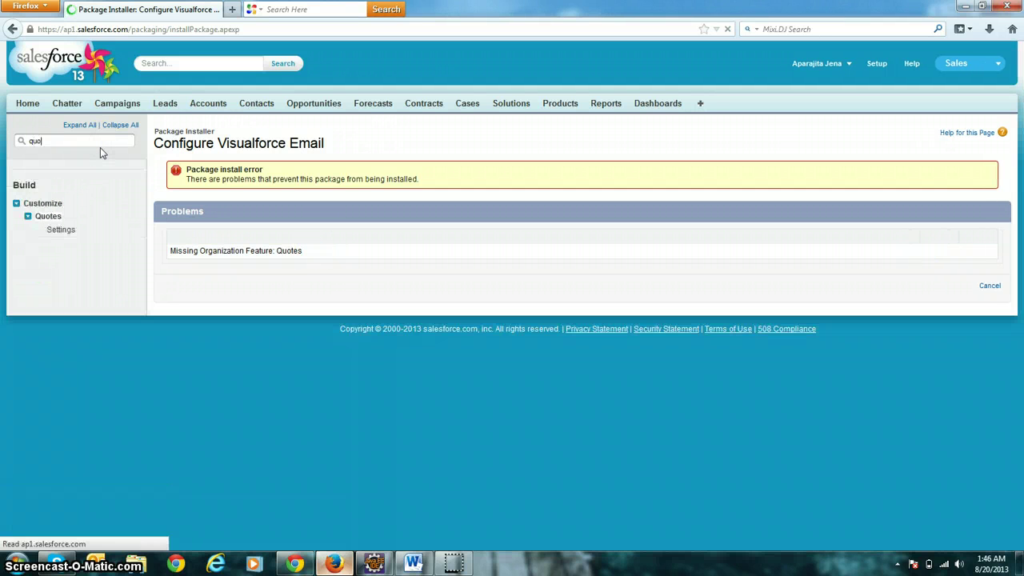
click(71, 230)
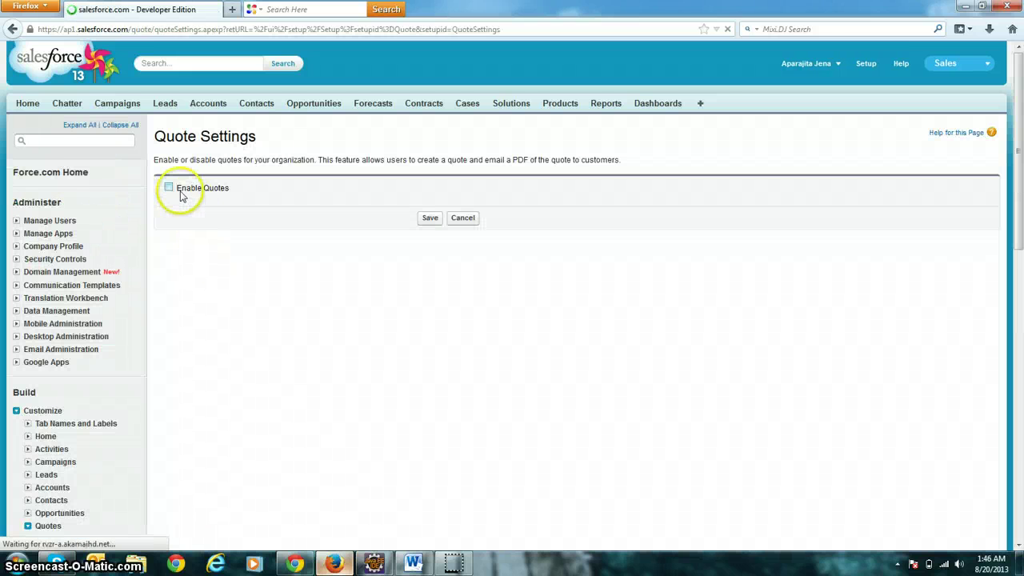
click(169, 187)
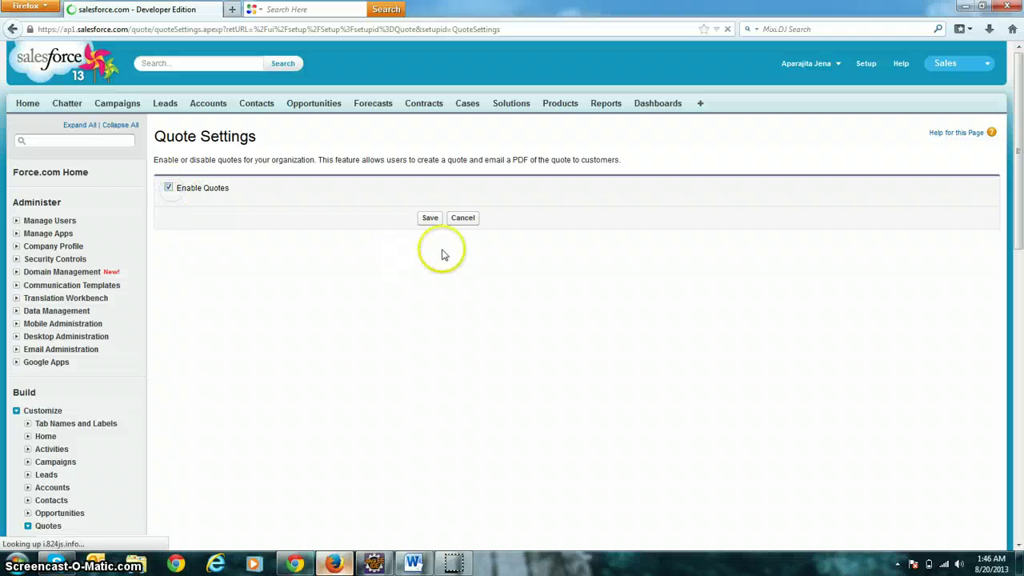
click(429, 217)
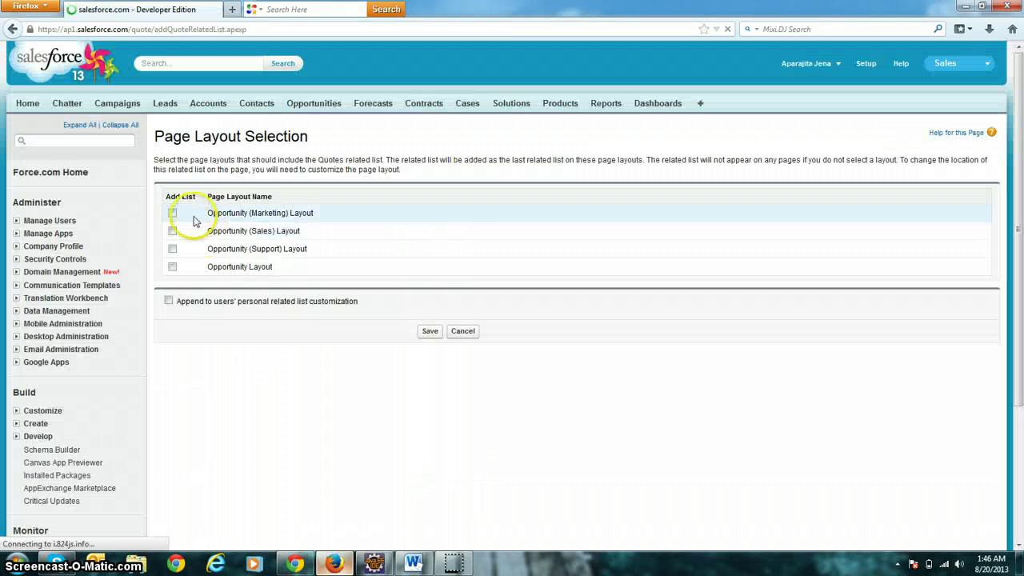
Add Quotes to the Marketing, Sales, Support and standard Opportunity layouts, appending to personal lists.
click(172, 213)
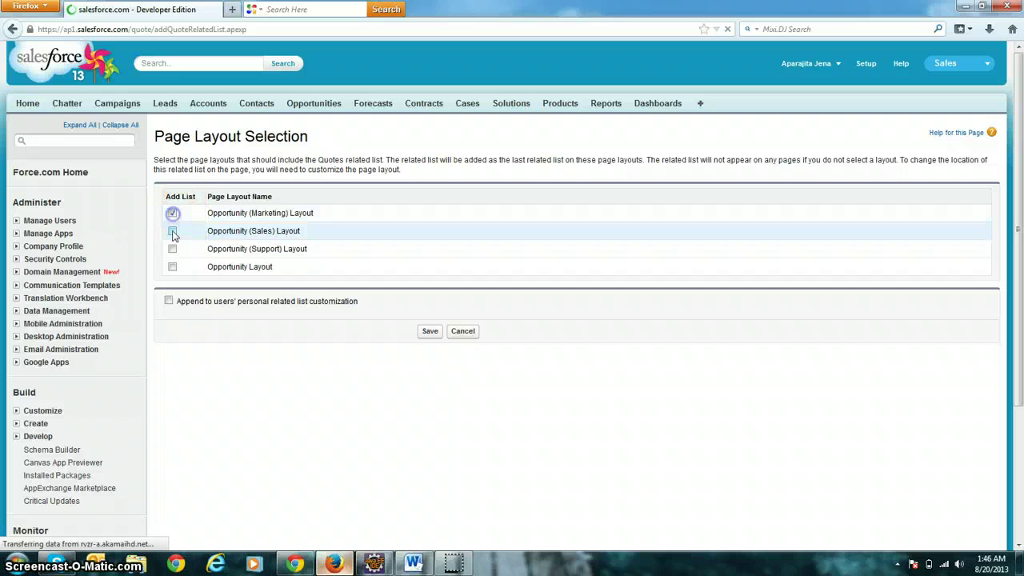
click(172, 231)
click(172, 249)
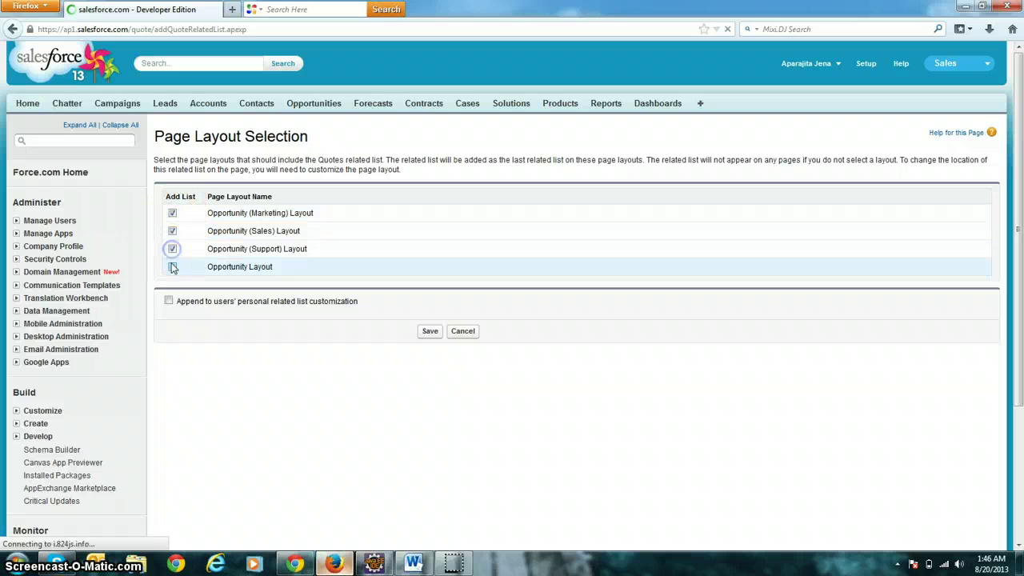
click(172, 266)
click(168, 301)
click(432, 332)
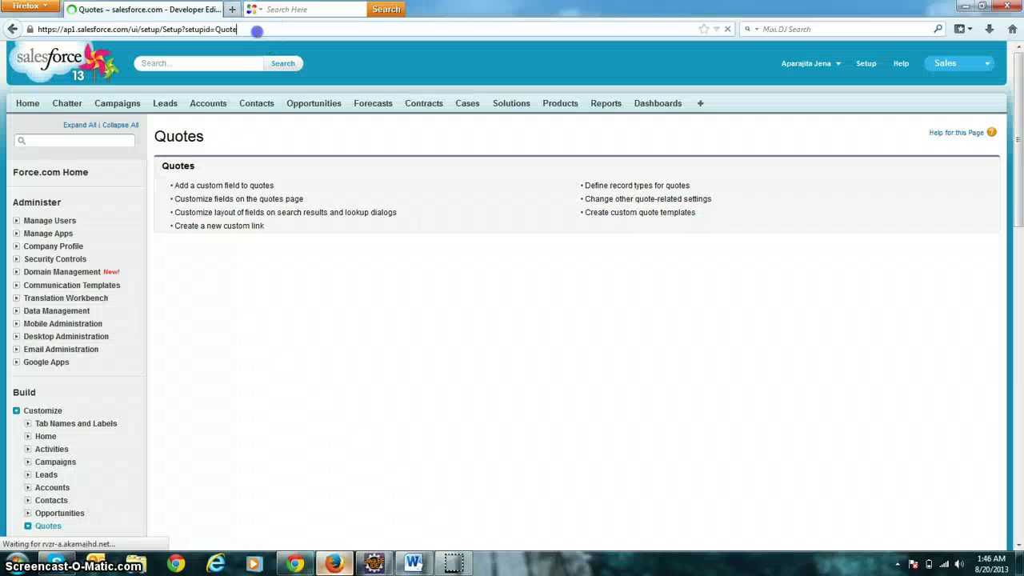
Paste the install link again to reopen the package installation details.
click(257, 32)
key(ctrl+v)
key(Return)
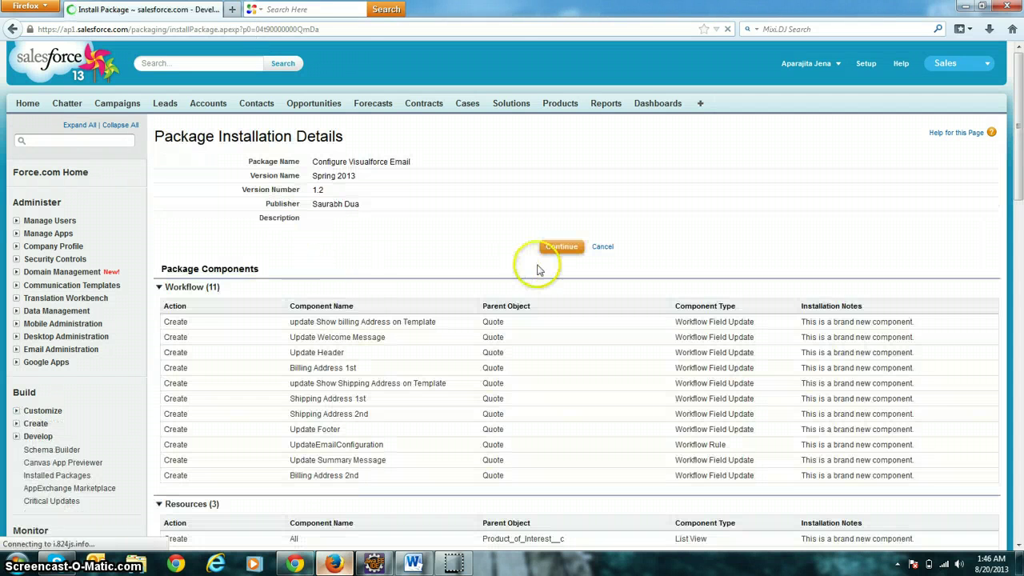
Install Configure Visualforce Email, accepting API access and granting access to all users.
click(559, 246)
scroll(564, 256, down, 8)
scroll(564, 257, down, 6)
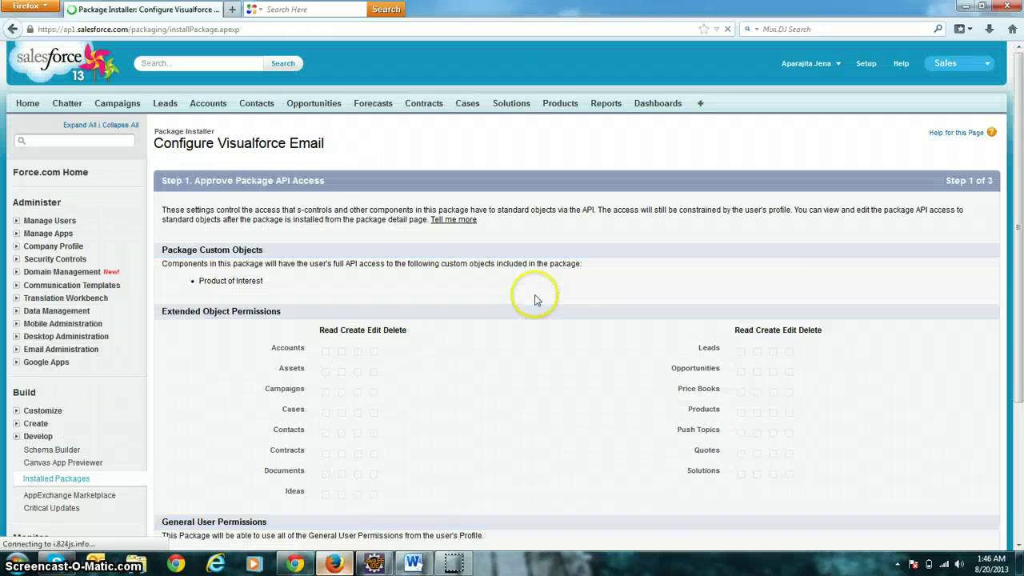
scroll(879, 375, down, 2)
scroll(880, 376, down, 1)
click(947, 418)
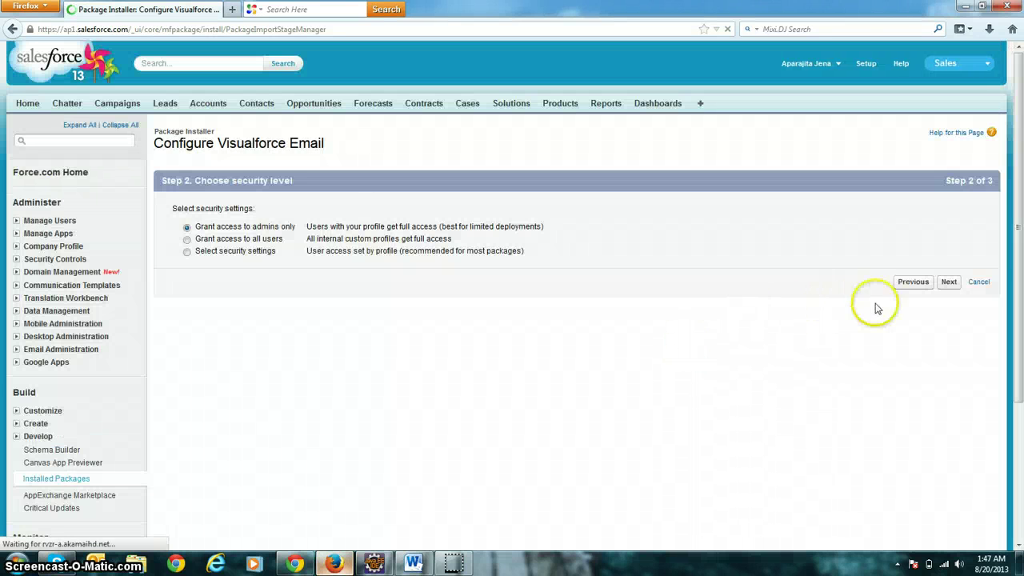
click(247, 239)
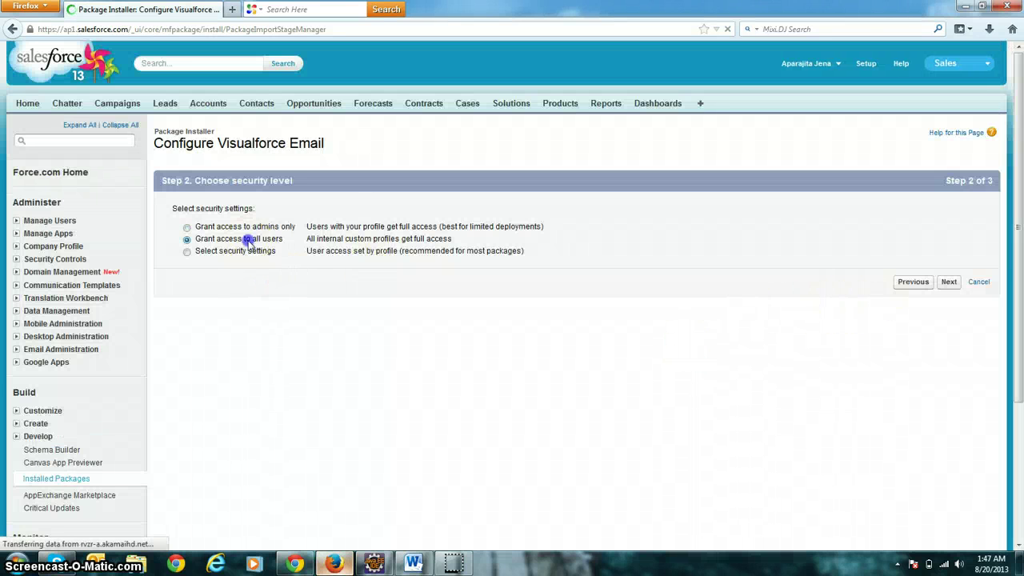
click(950, 284)
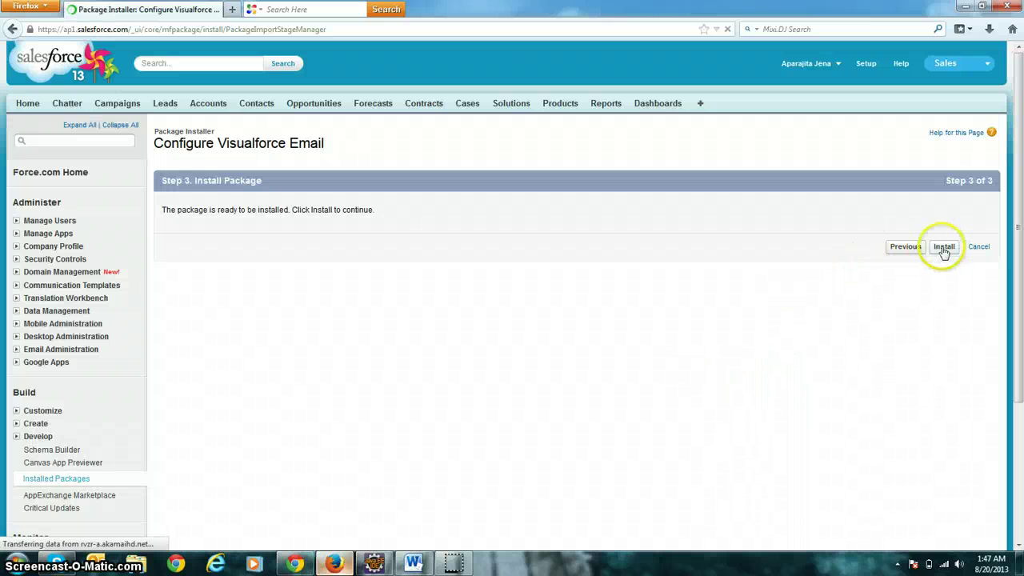
click(943, 248)
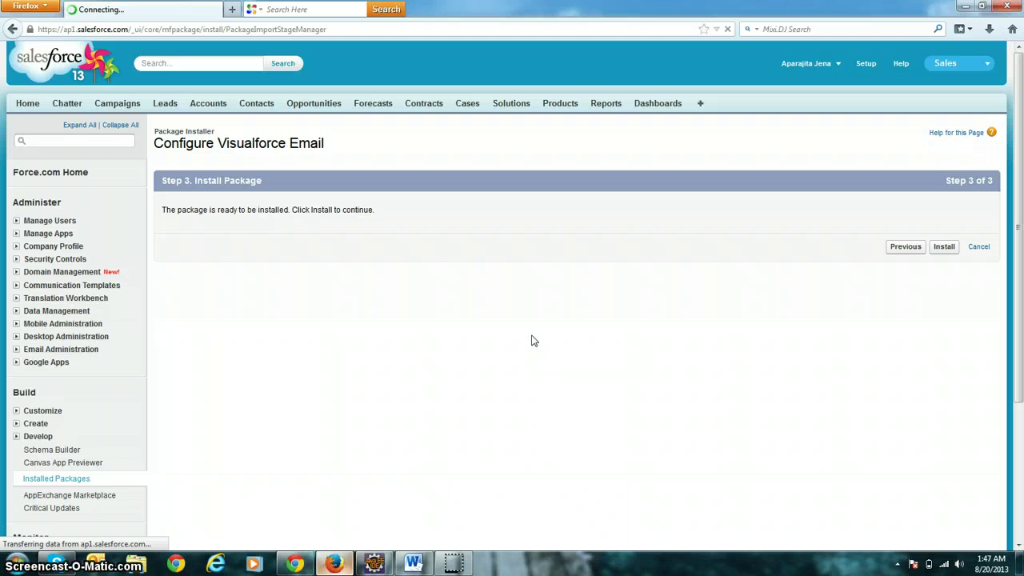
click(942, 247)
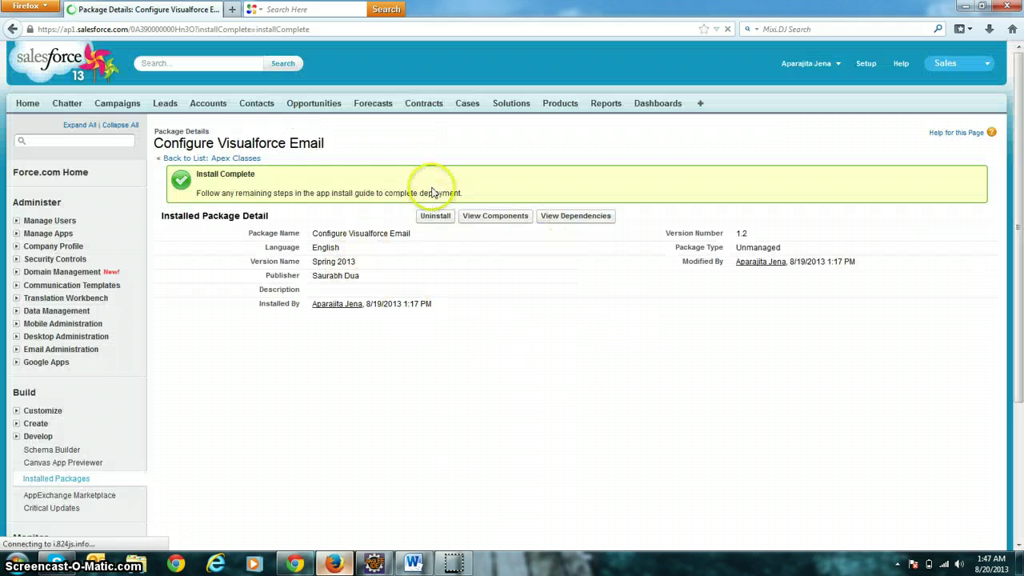
Switch to the Configure Visualforce Email Templates app's Opportunities page.
click(959, 64)
click(920, 178)
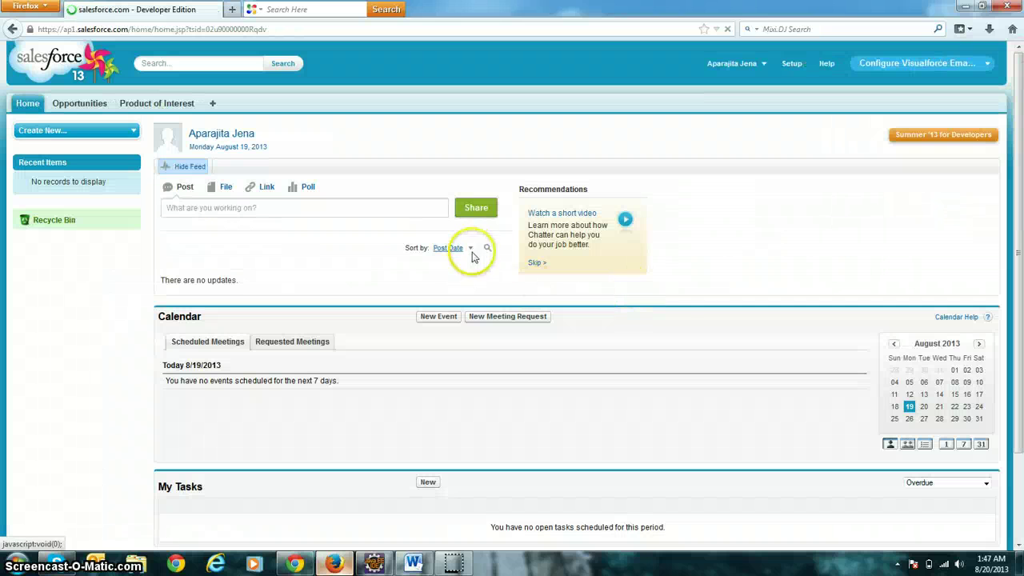
click(93, 110)
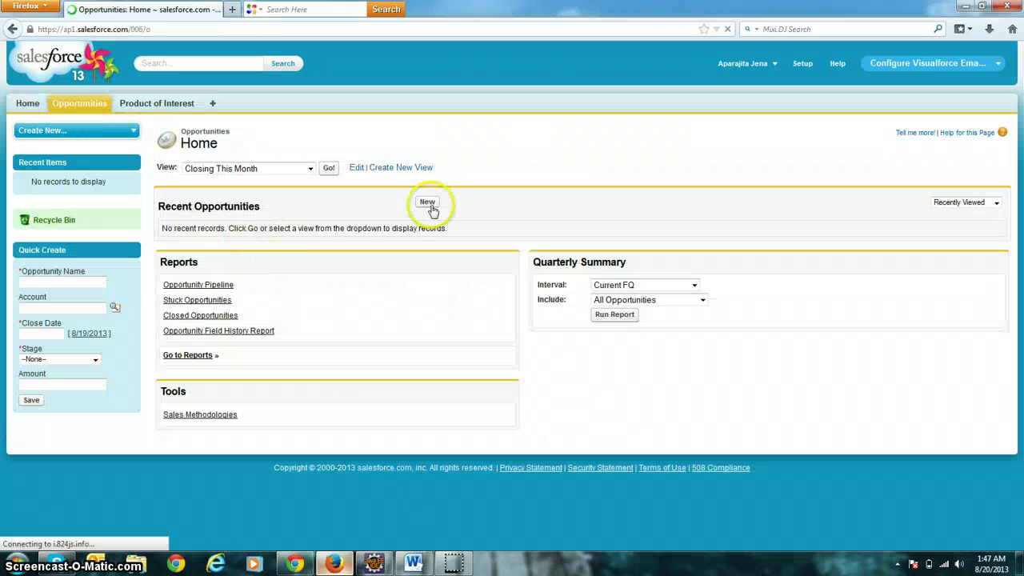
Save opportunity 'Test' closing 8/19/2013 at stage Closed Won, then start a new quote.
click(438, 206)
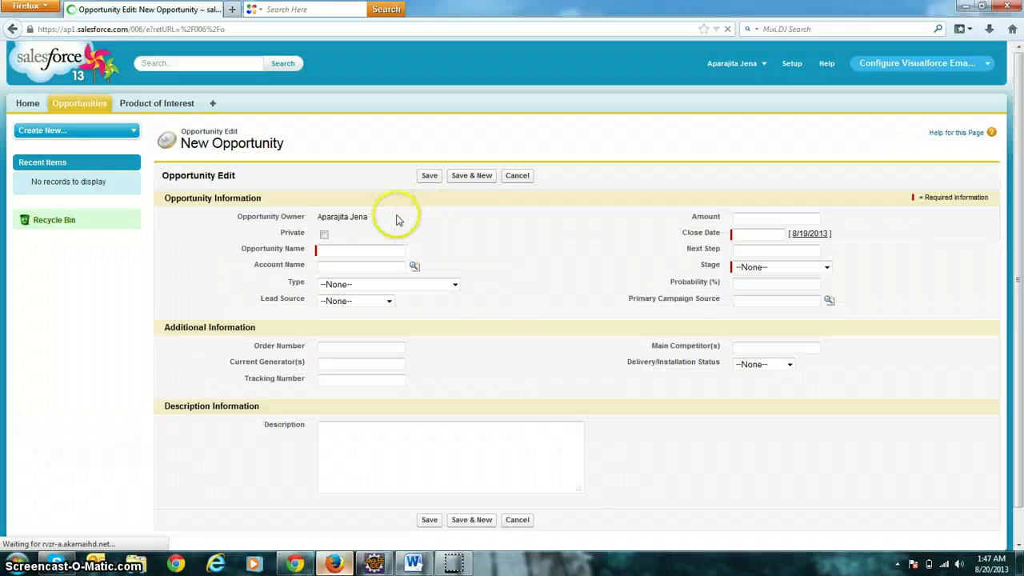
click(352, 250)
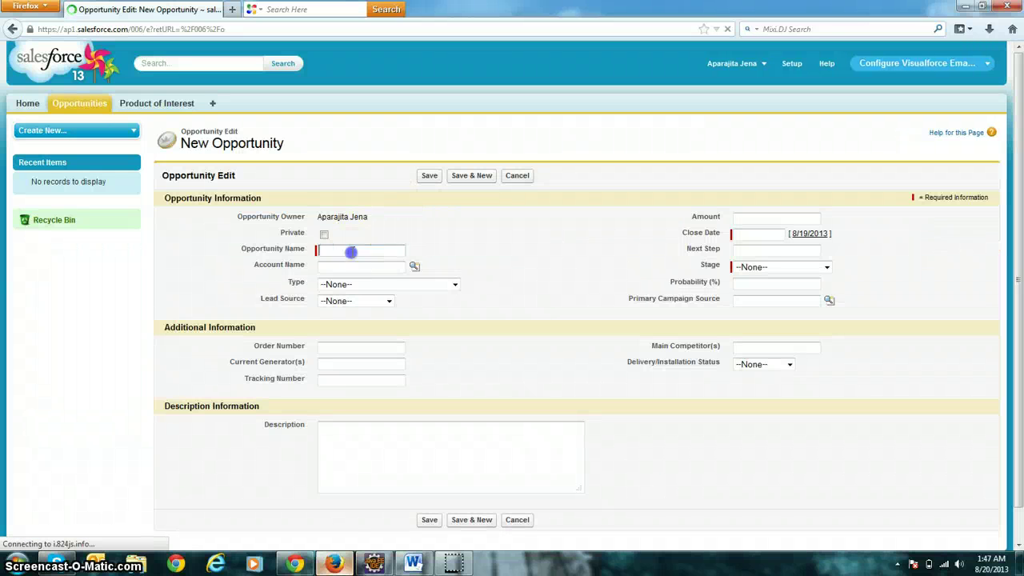
text(Test)
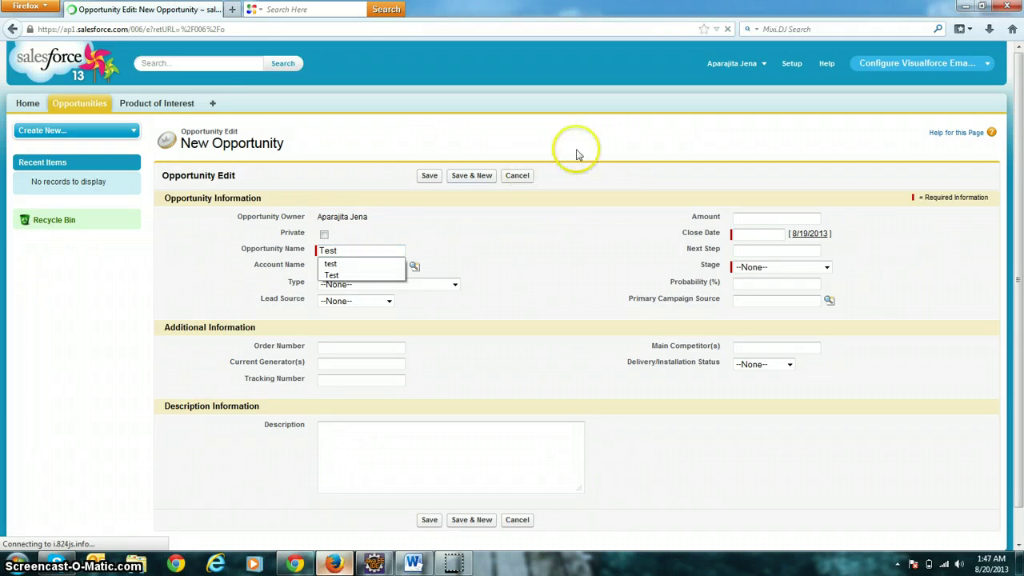
click(808, 233)
click(790, 267)
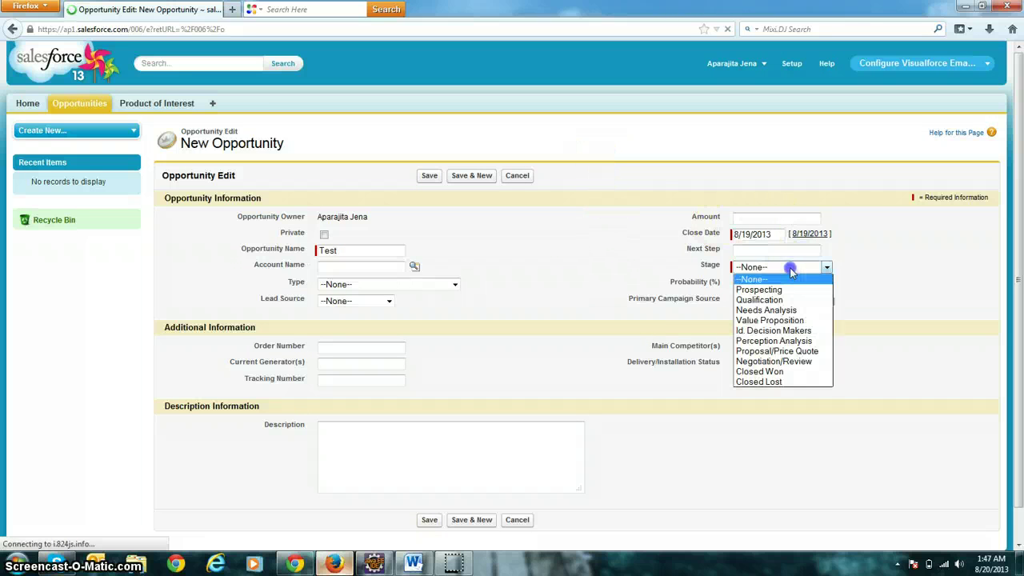
click(773, 372)
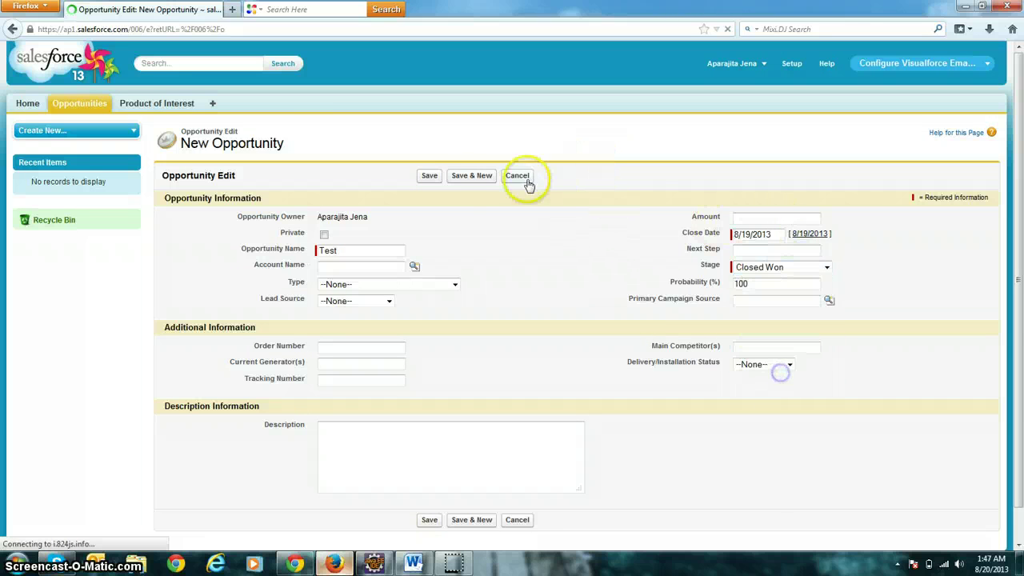
click(428, 177)
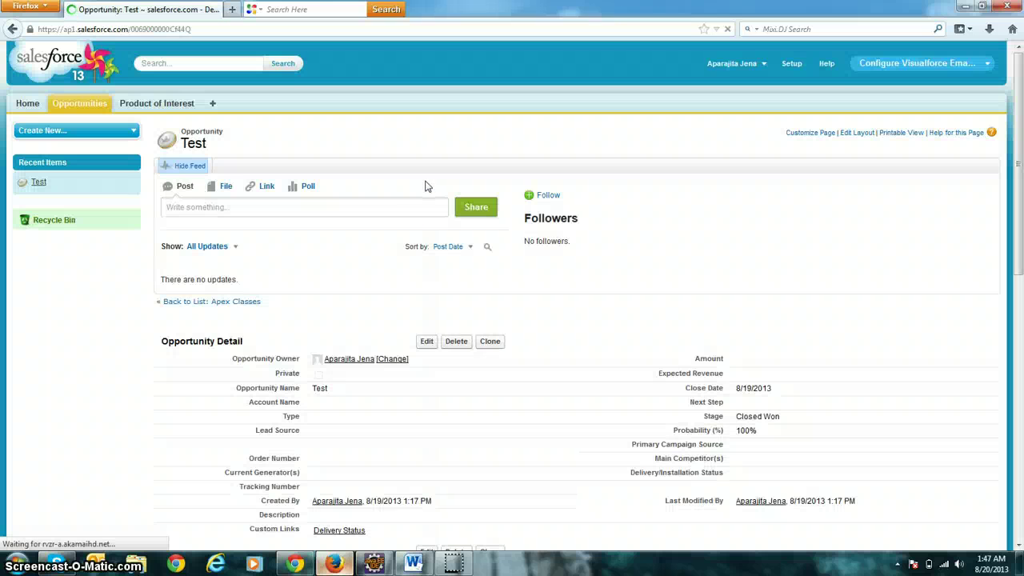
scroll(415, 253, down, 10)
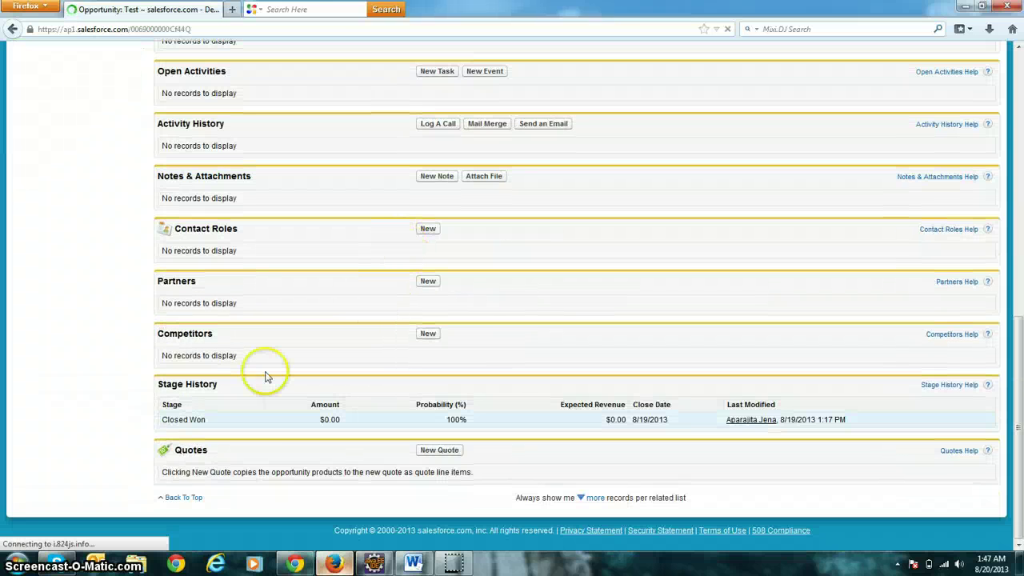
click(441, 450)
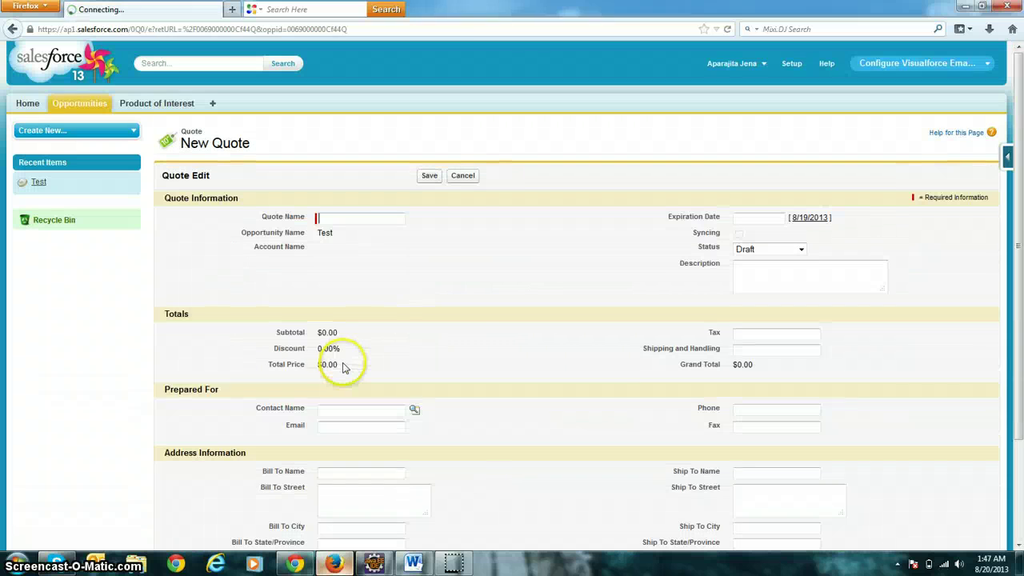
Enter 'Test' as the quote name and save it as quote 00000001.
click(356, 218)
text(Test)
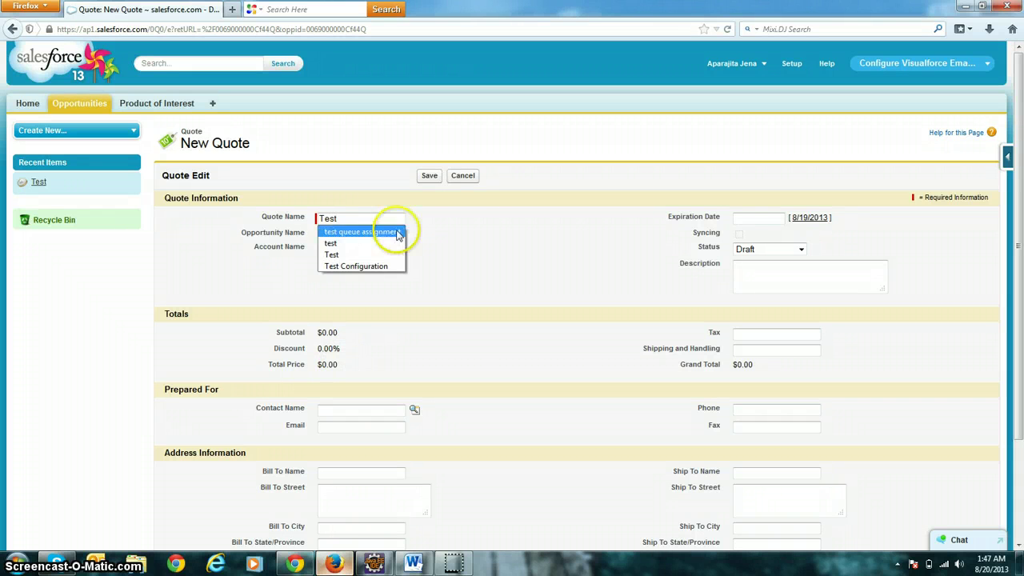
click(484, 268)
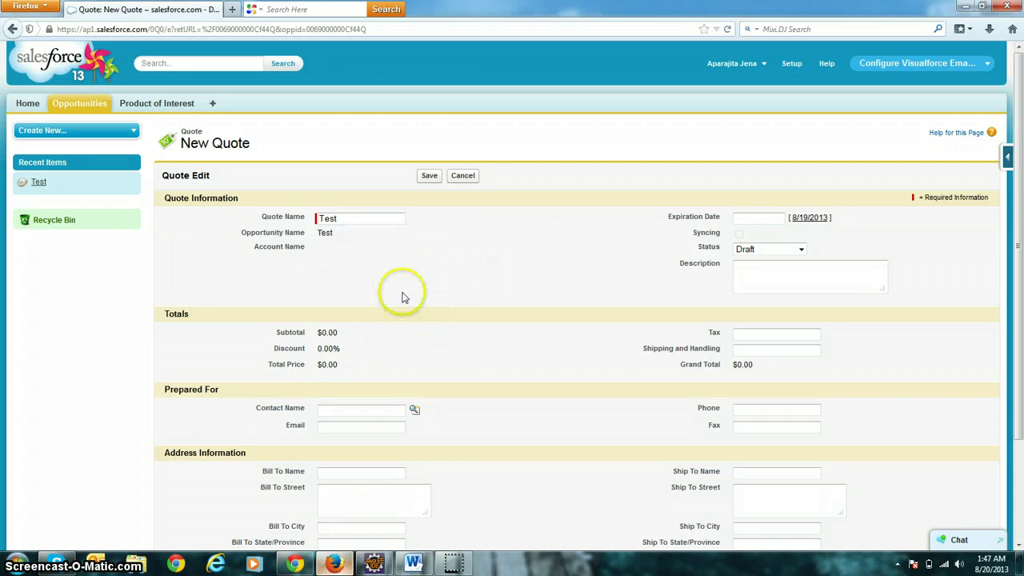
click(430, 176)
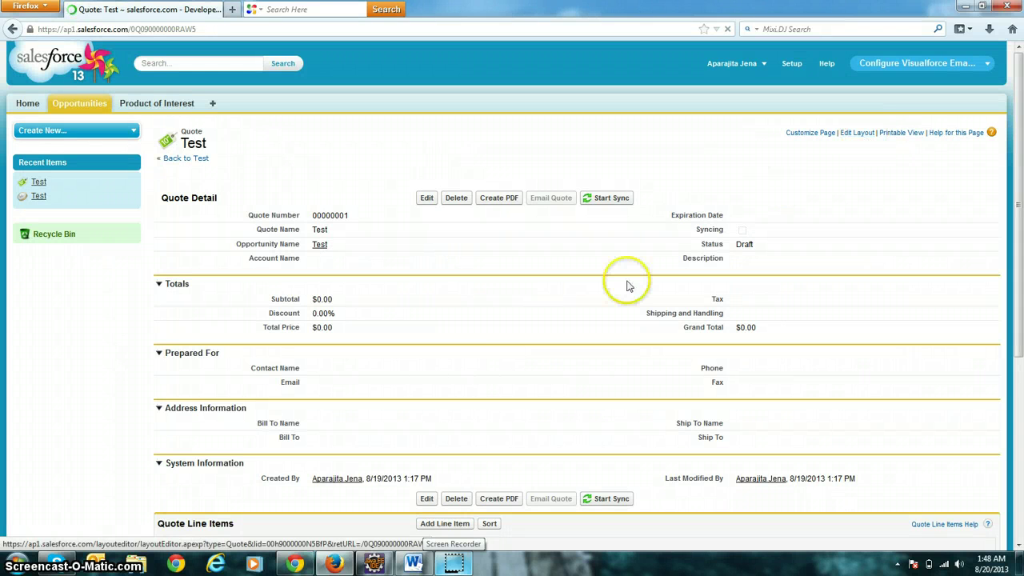
click(855, 134)
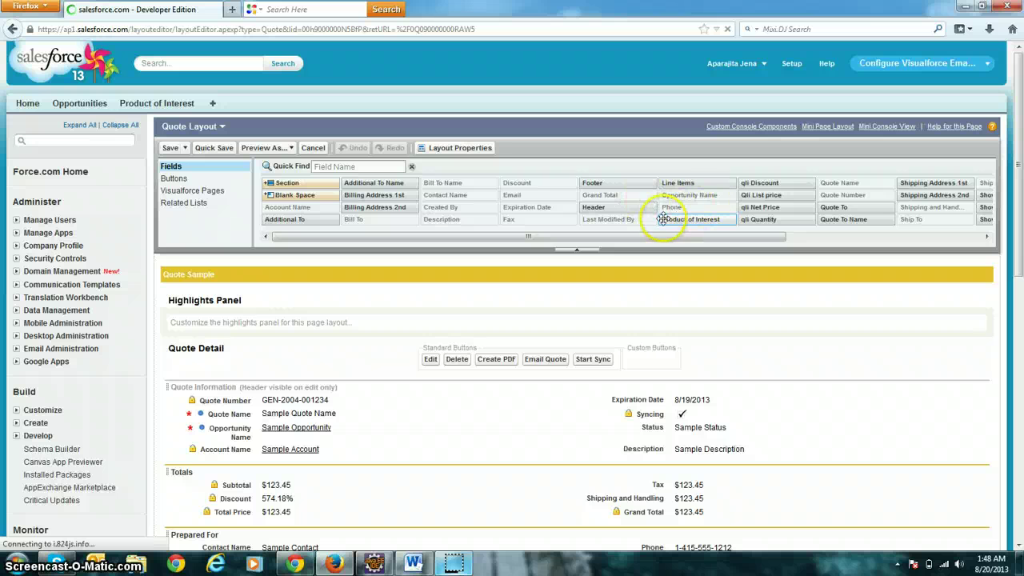
Put Product of Interest below Email, add the Email Preview custom button, and save the layout.
drag(678, 224, 331, 425)
scroll(448, 414, down, 3)
click(175, 83)
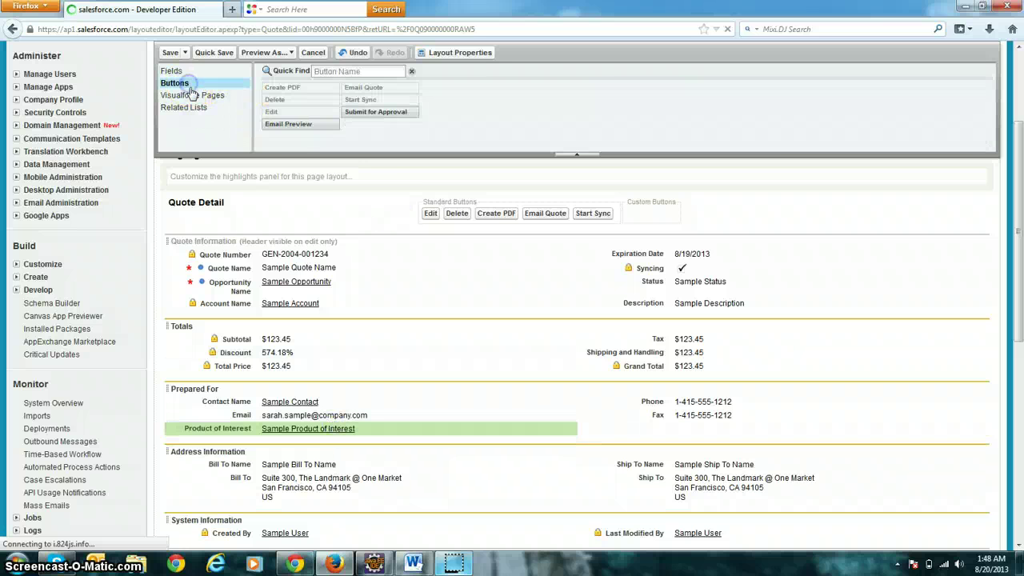
drag(292, 124, 616, 207)
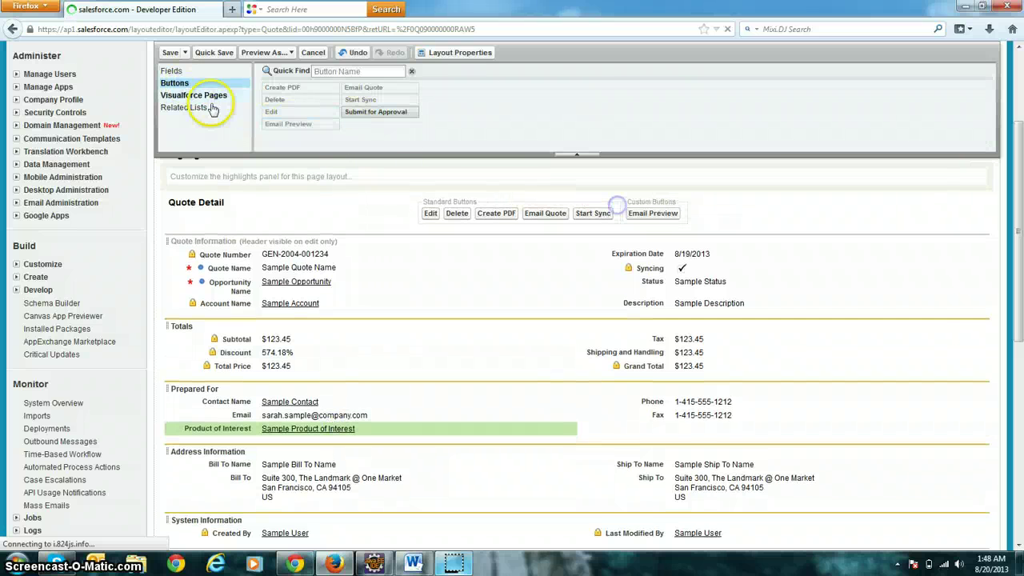
click(170, 52)
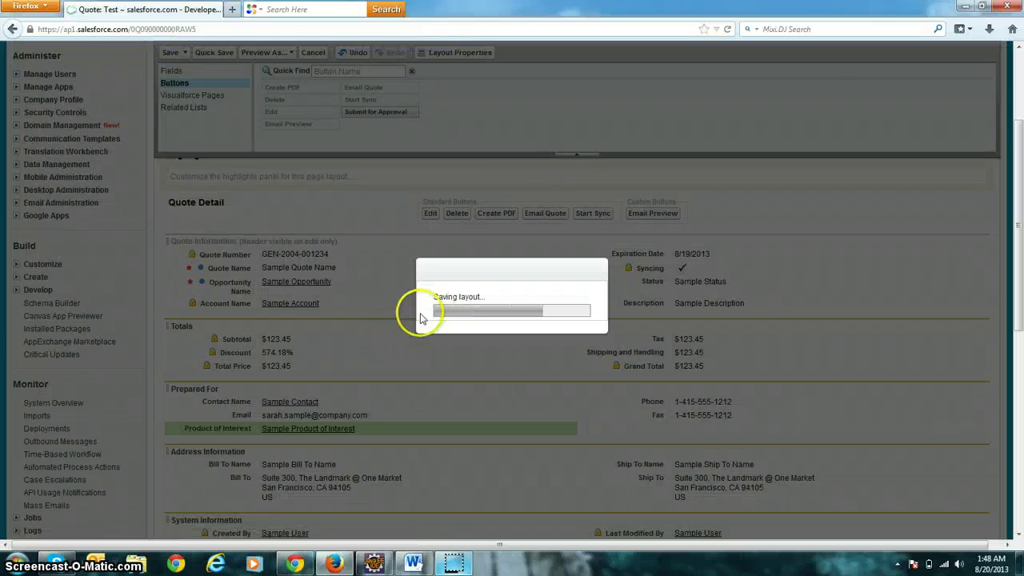
scroll(421, 319, down, 1)
scroll(422, 319, down, 1)
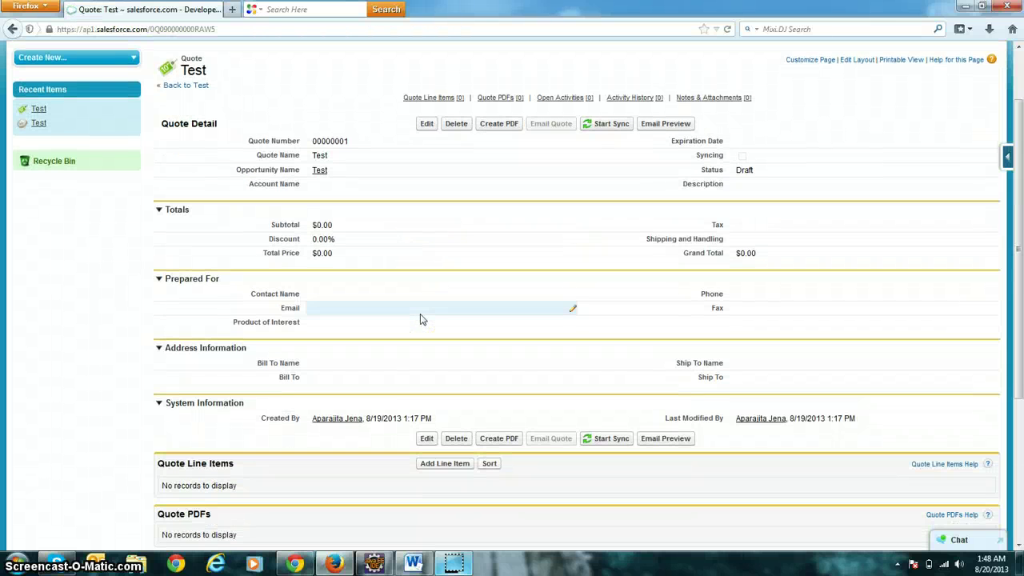
scroll(420, 314, up, 2)
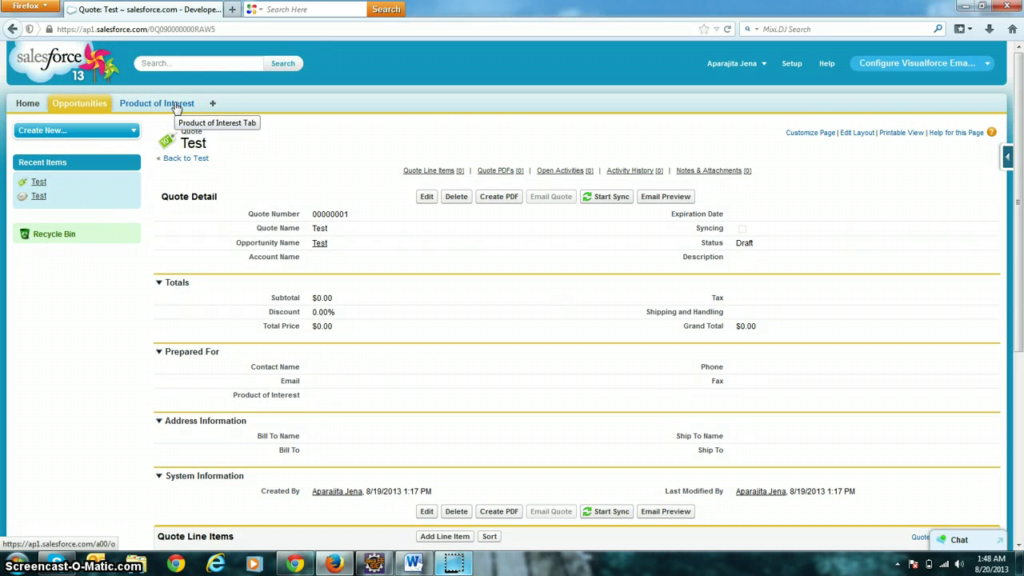
Start a new Product of Interest record named 'Test Configuration'.
ctrl+click(177, 107)
click(304, 9)
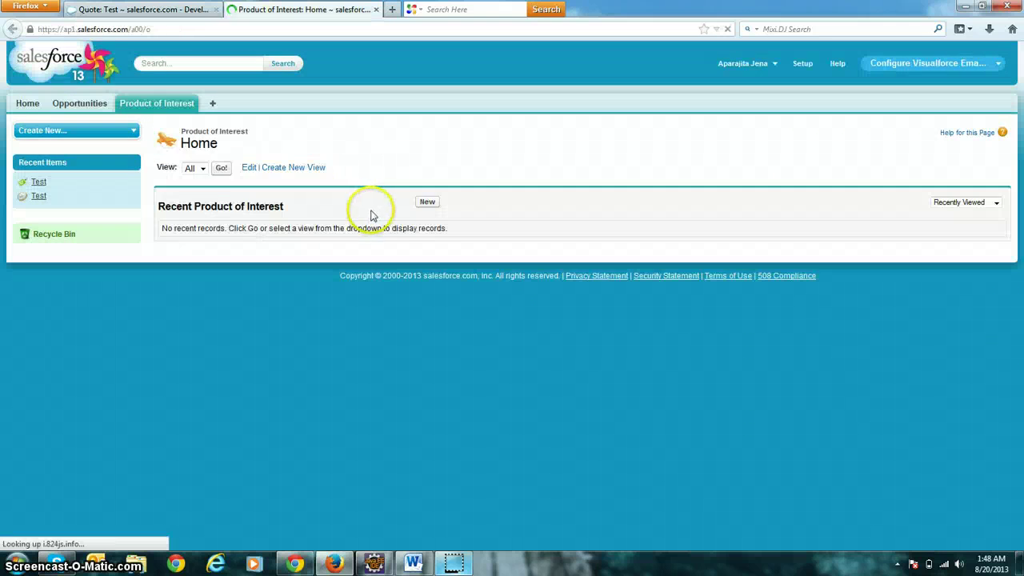
click(426, 202)
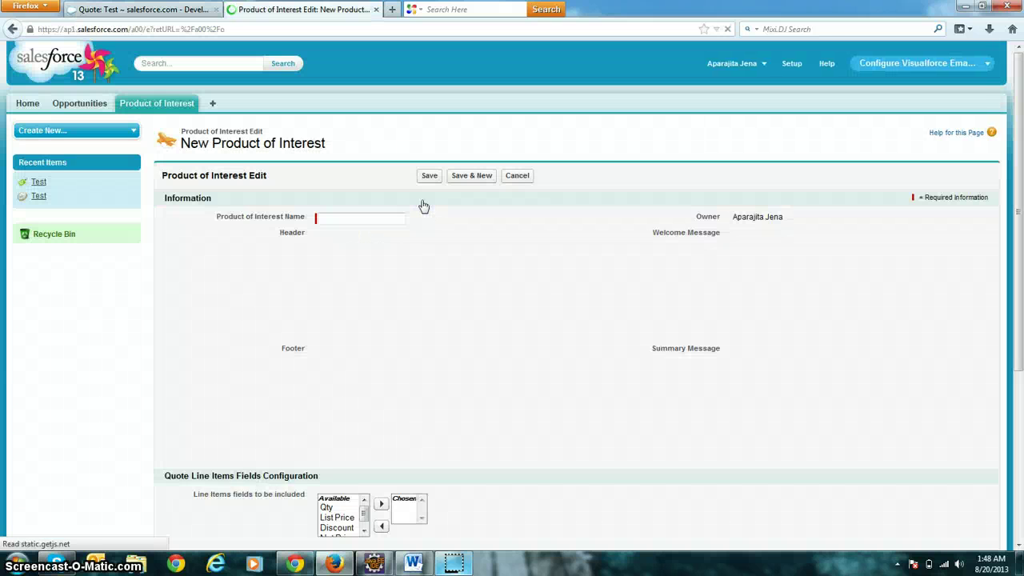
click(355, 218)
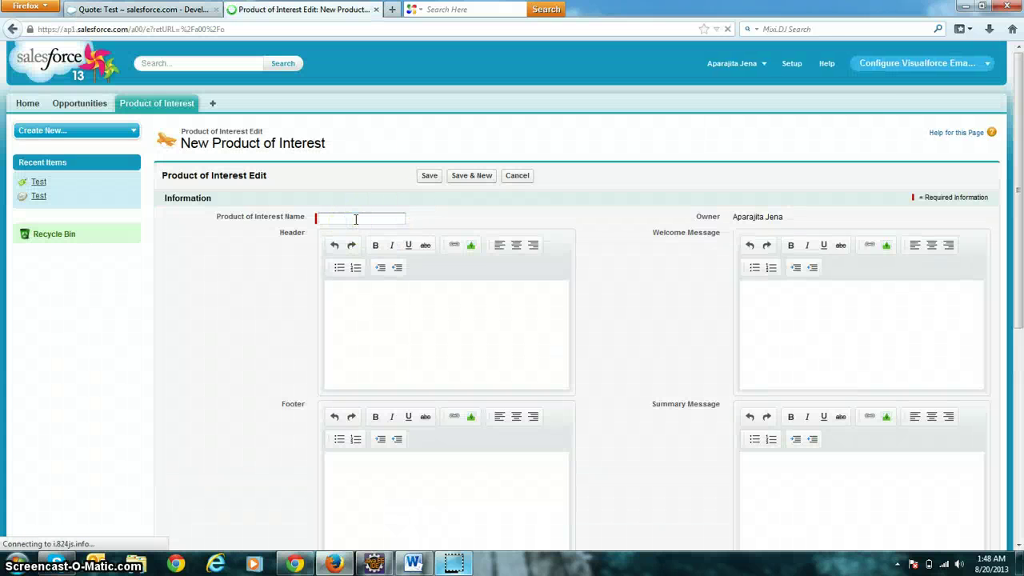
text(Test)
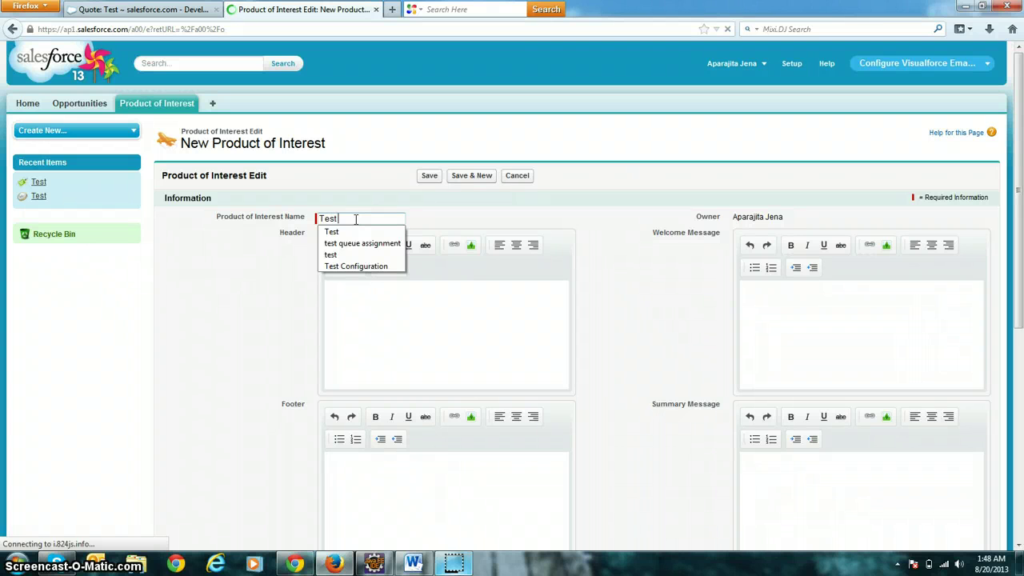
text( Configuration)
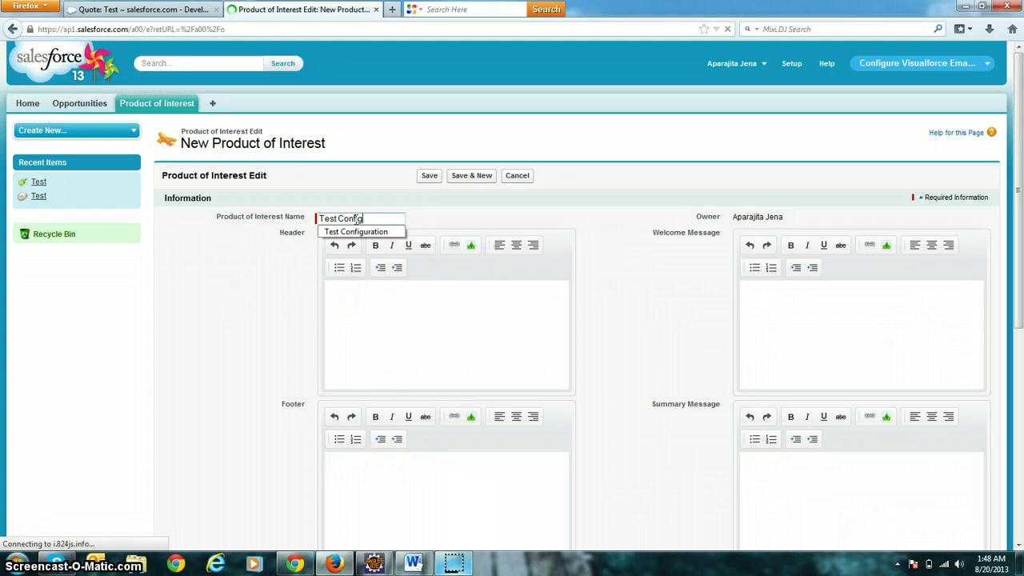
click(218, 360)
Set the header to 'This is a Header' with 'Header' bold and underlined.
click(426, 312)
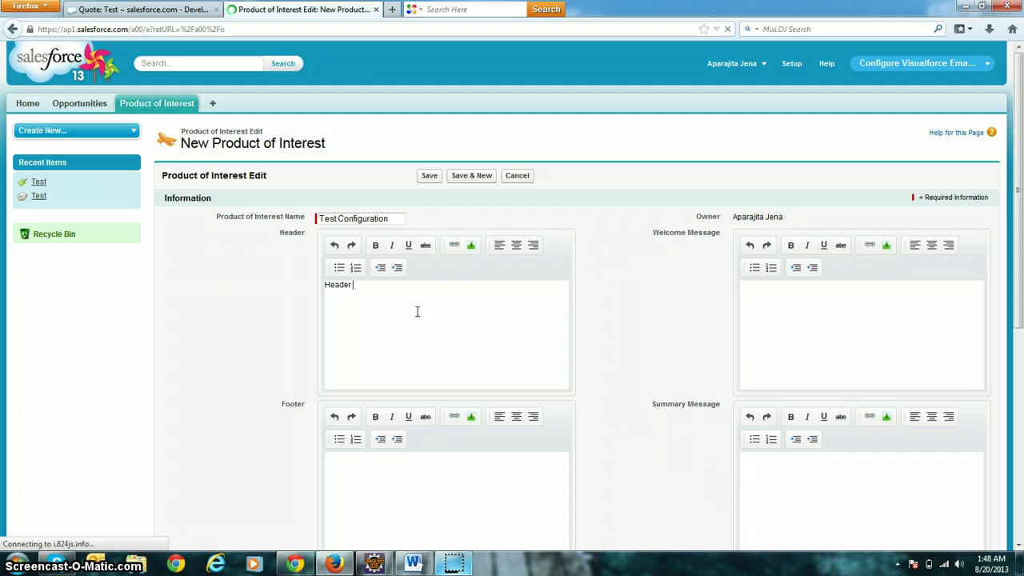
key(BackSpace)
key(BackSpace)
key(BackSpace)
key(BackSpace)
key(BackSpace)
key(BackSpace)
text(This is a)
click(376, 245)
click(408, 244)
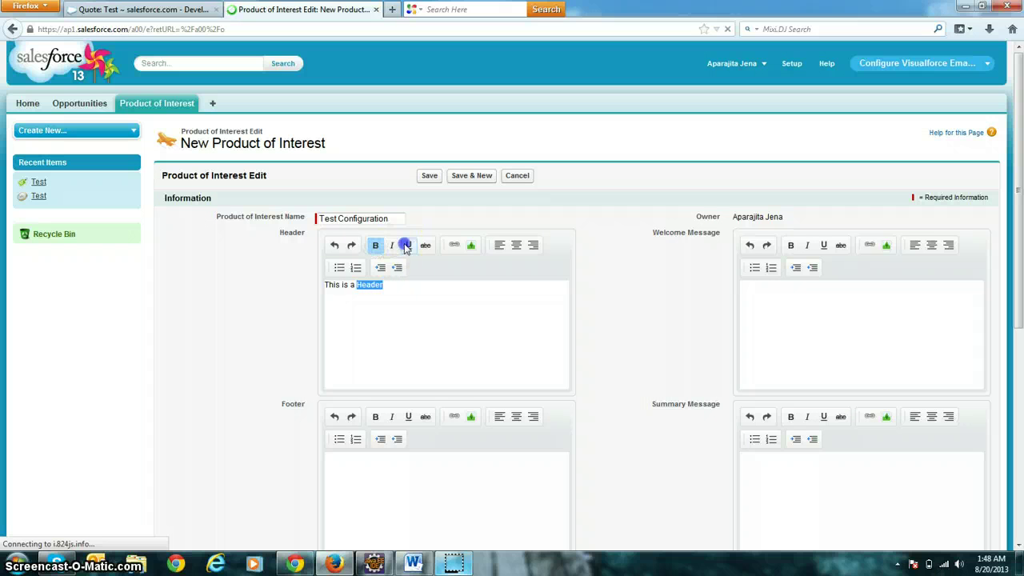
click(427, 347)
Write a bold 'Welcome !!!' greeting in the Welcome Message editor.
click(813, 341)
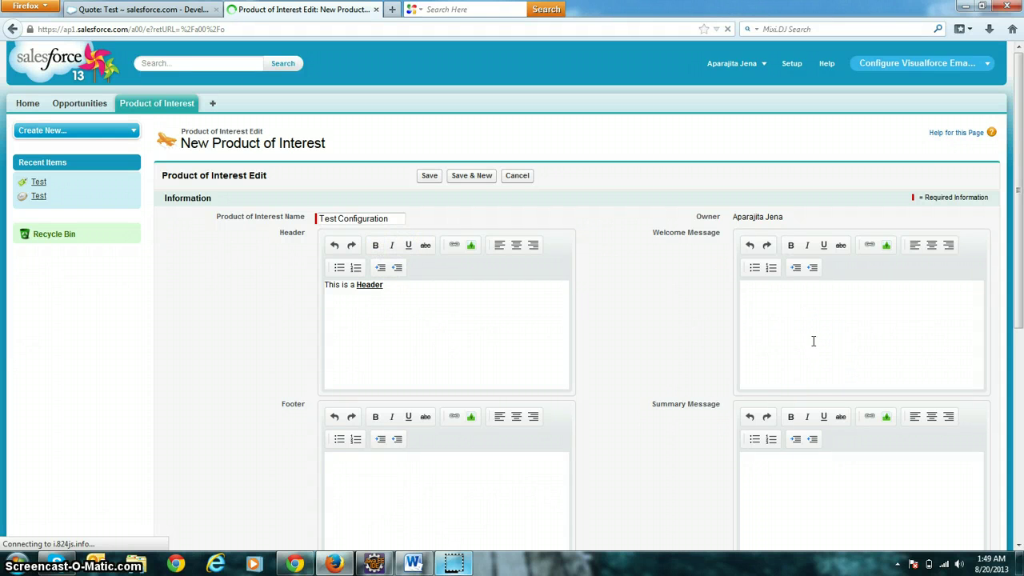
text(We)
key(Left)
key(Left)
key(Left)
key(Left)
key(ctrl+b)
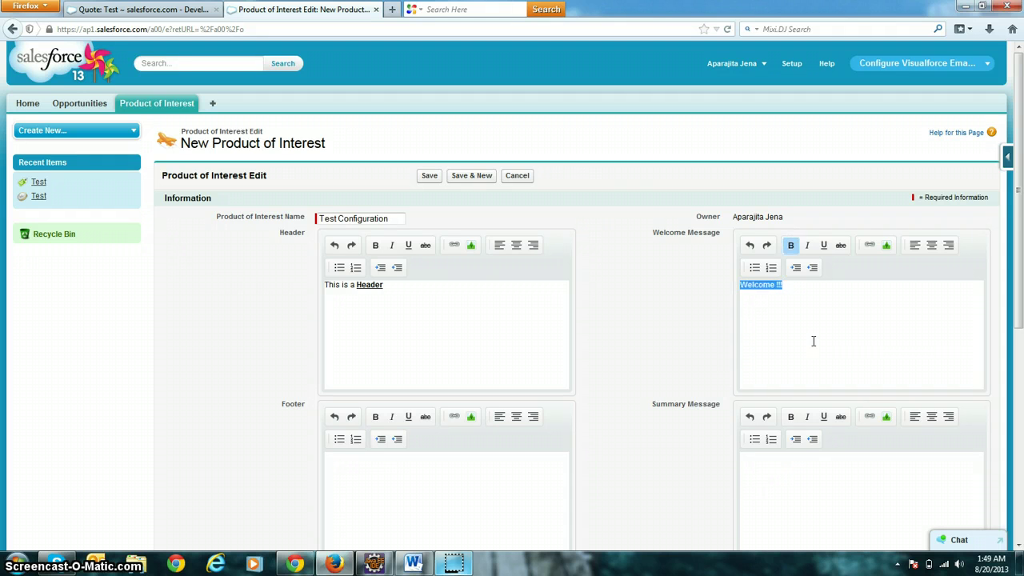
click(813, 341)
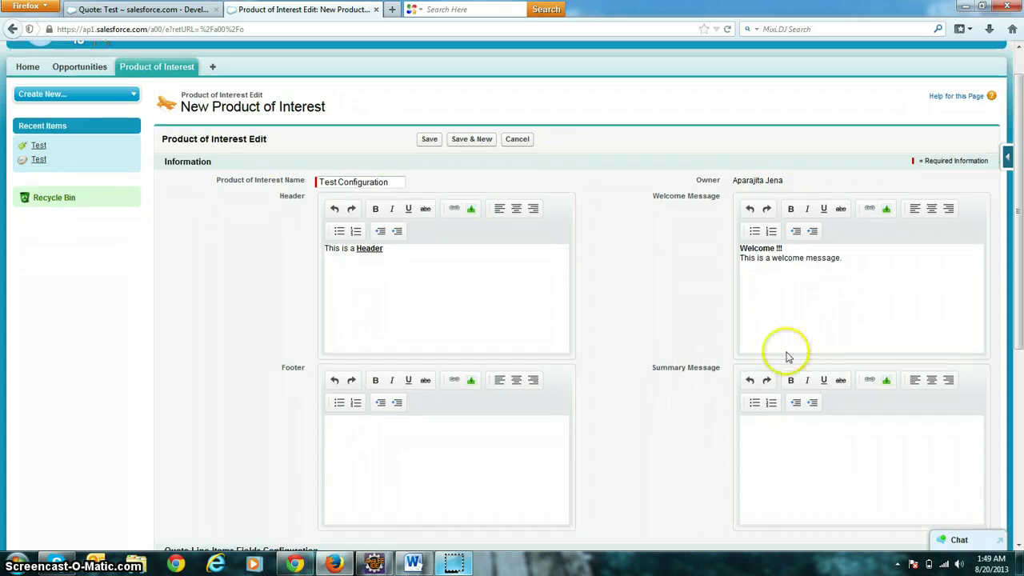
Write the footer text and the summary message.
scroll(640, 344, down, 3)
click(495, 344)
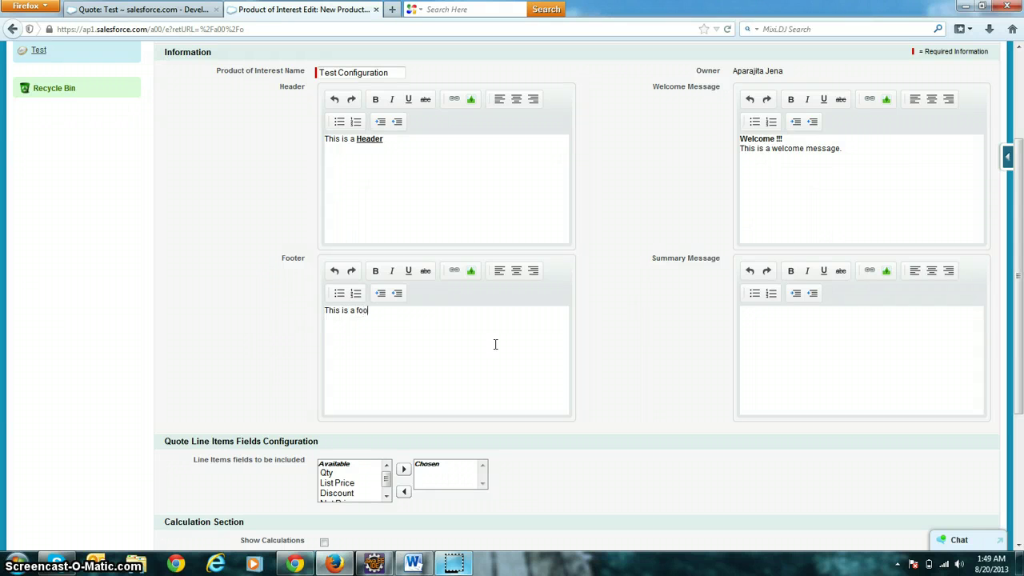
click(806, 357)
text(mmary message)
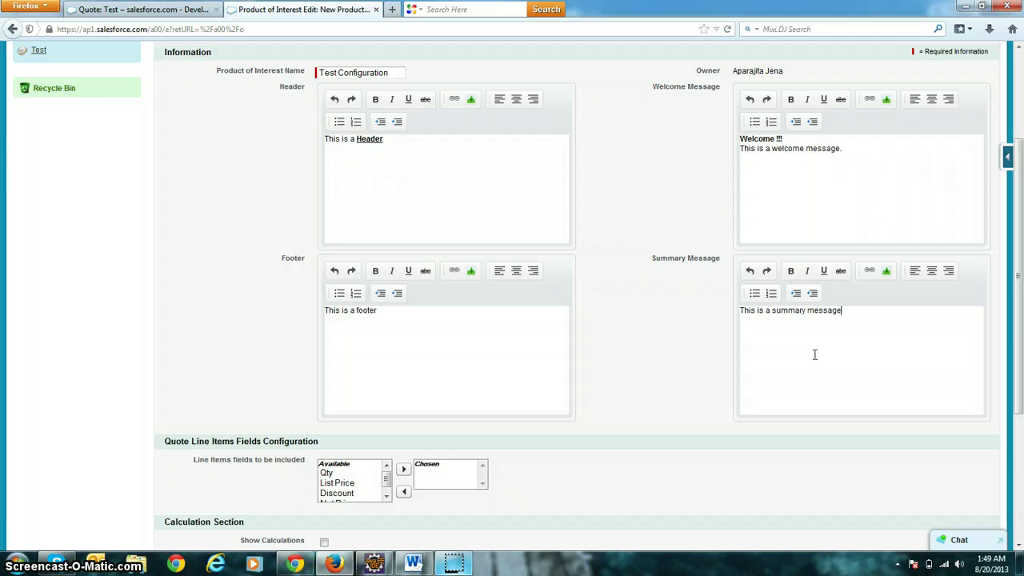
Choose Qty, Discount and List Price as line item fields and turn on calculations.
scroll(299, 389, down, 3)
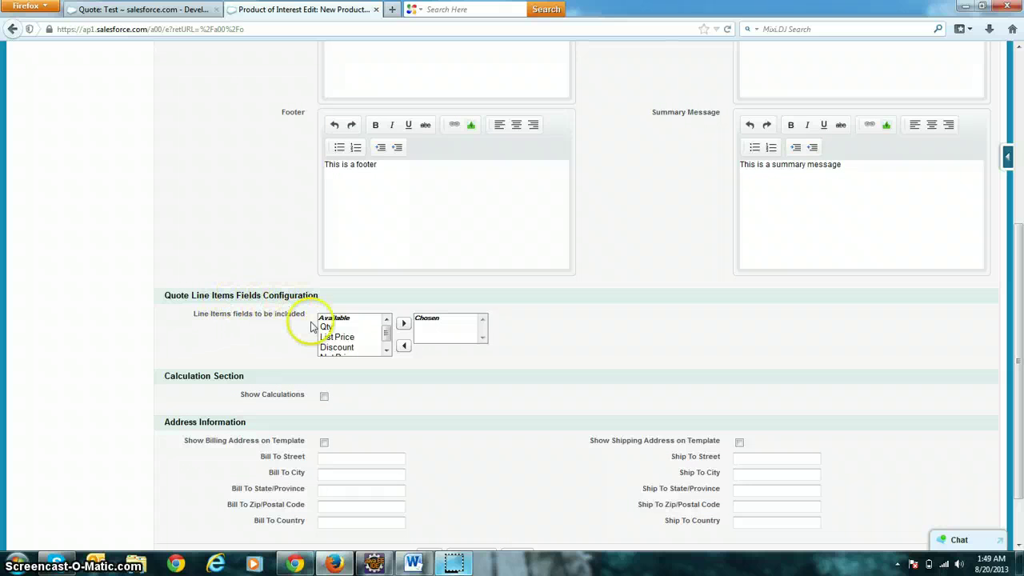
scroll(312, 326, down, 2)
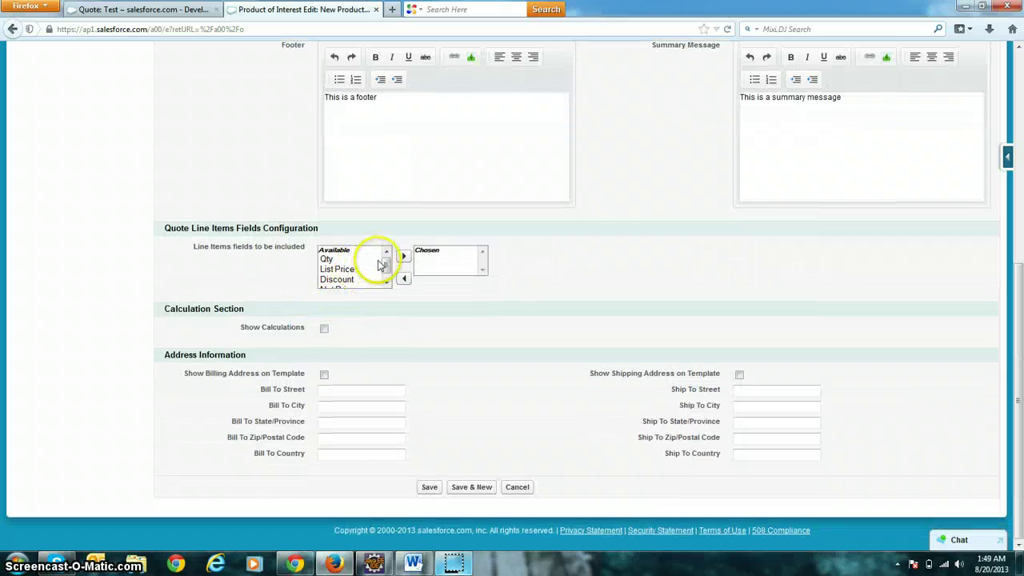
mouse_move(387, 264)
mouse_down()
mouse_move(386, 278)
mouse_move(392, 267)
mouse_up()
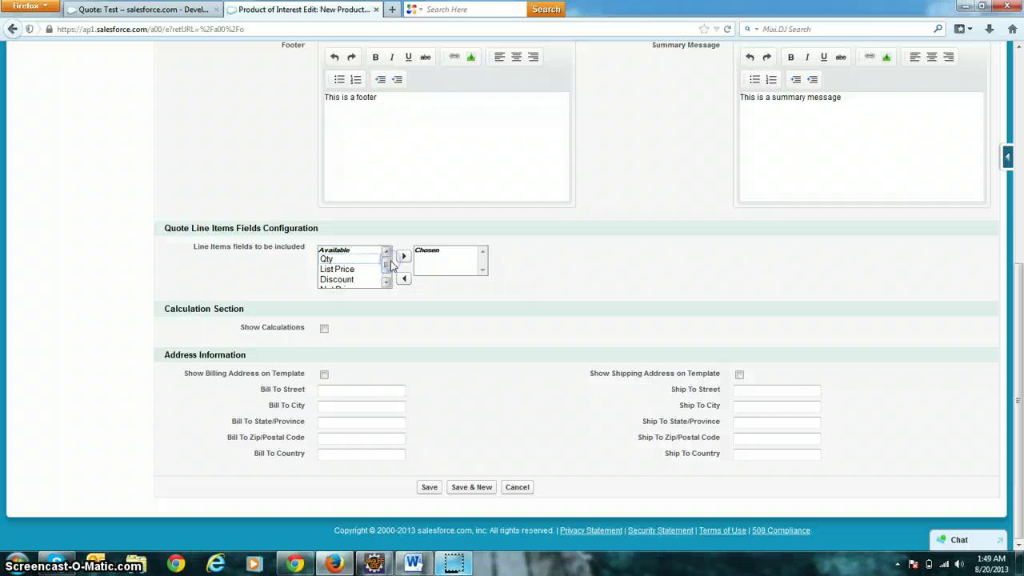
click(326, 258)
click(403, 256)
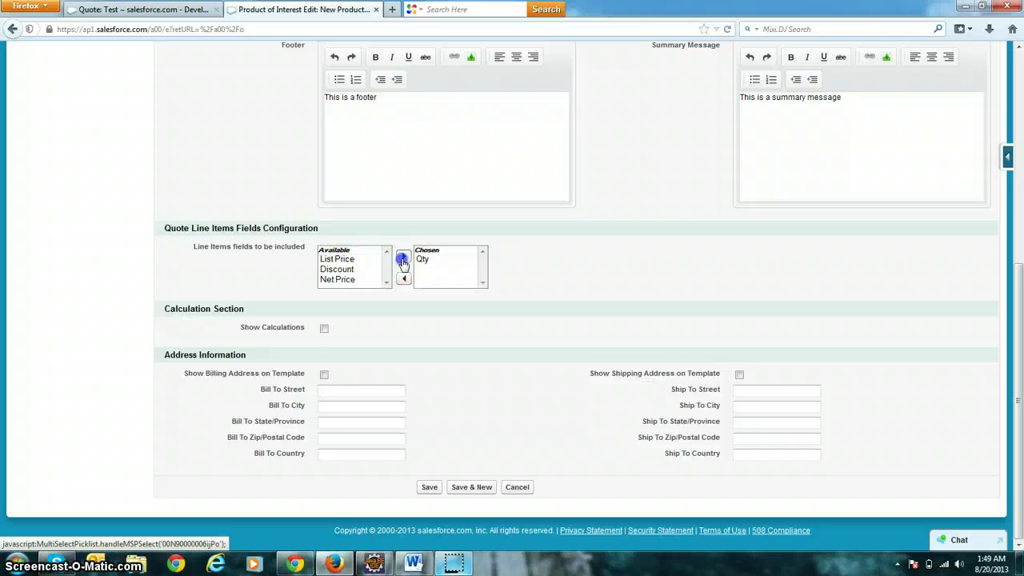
click(356, 270)
click(403, 257)
click(340, 258)
click(399, 256)
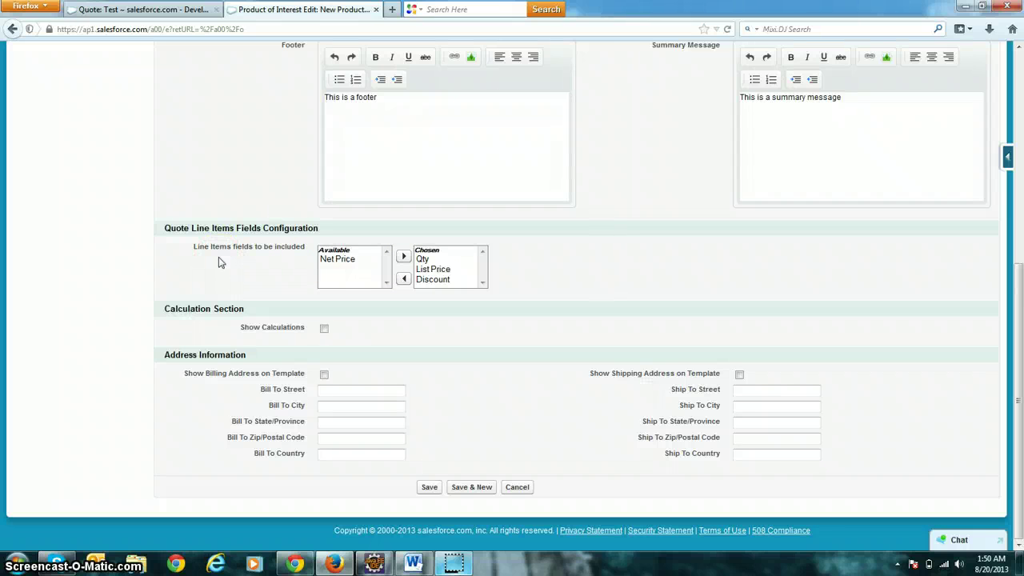
click(324, 329)
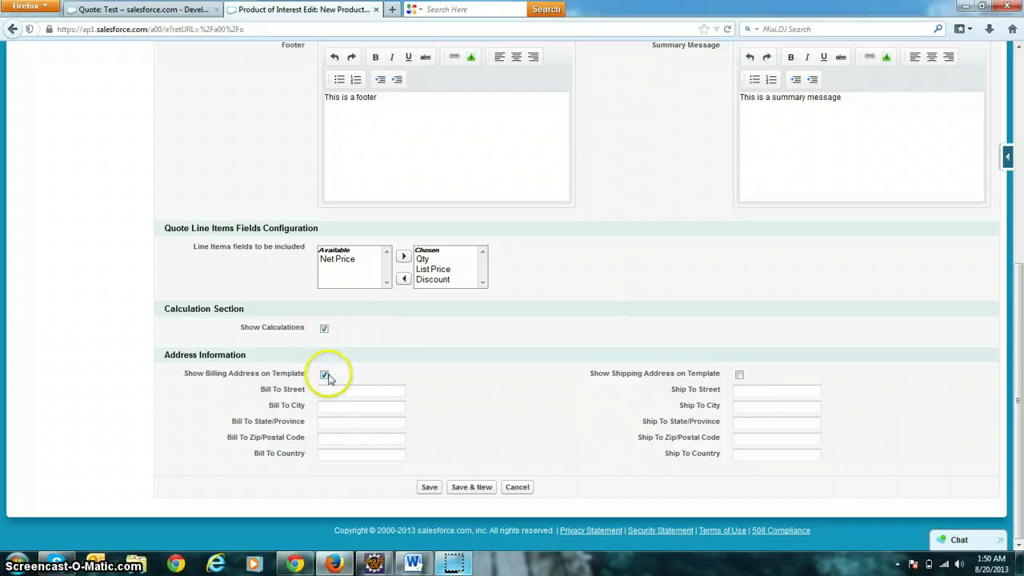
Show the shipping address and fill its street, city, state (Uttar P…), postal code and country.
click(739, 375)
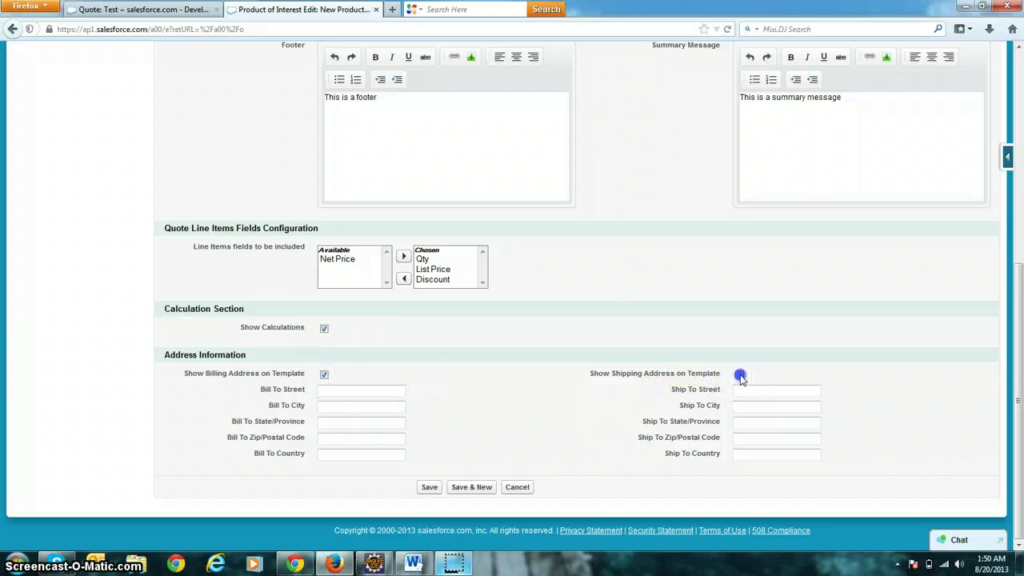
click(376, 392)
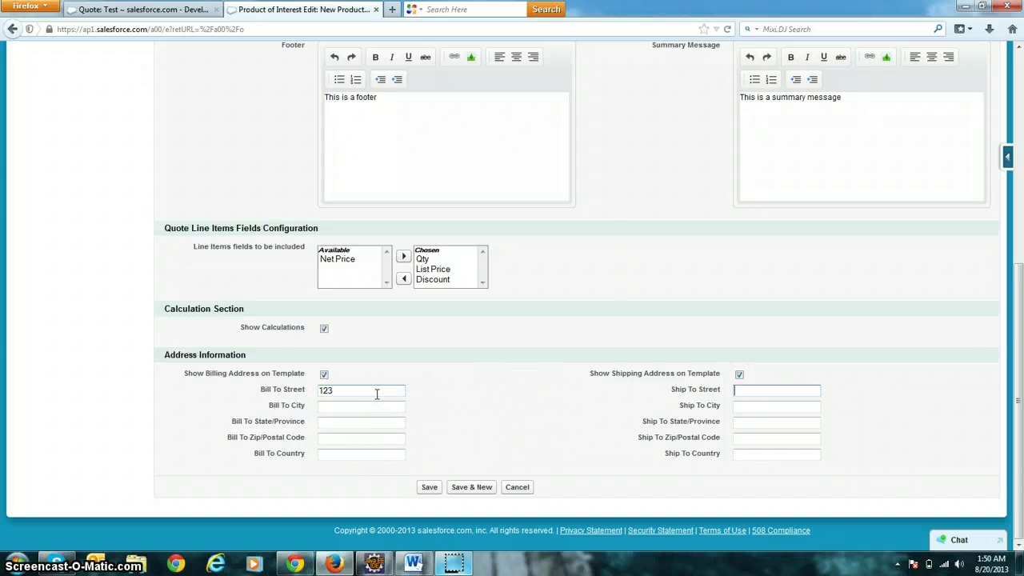
click(670, 426)
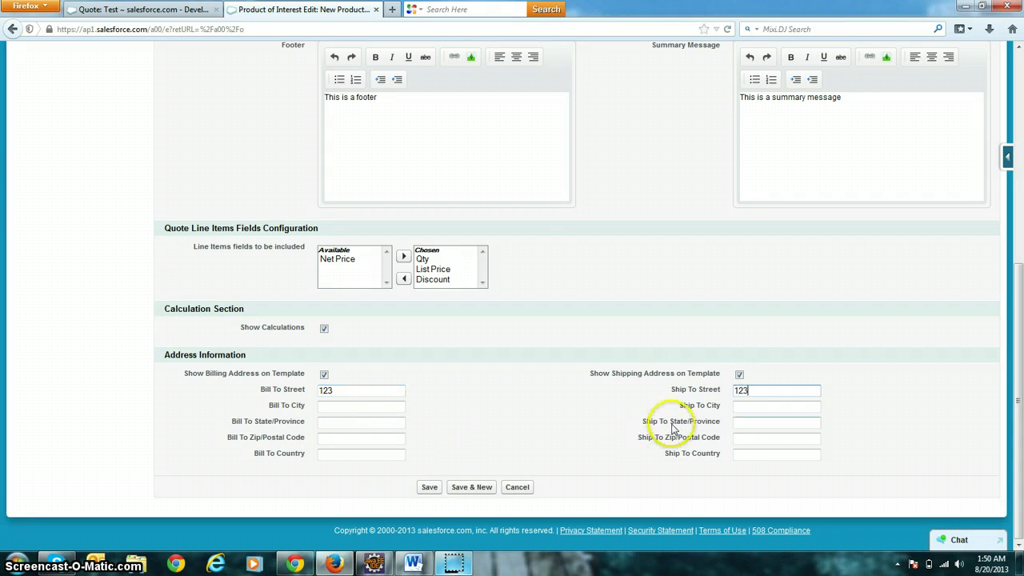
click(760, 408)
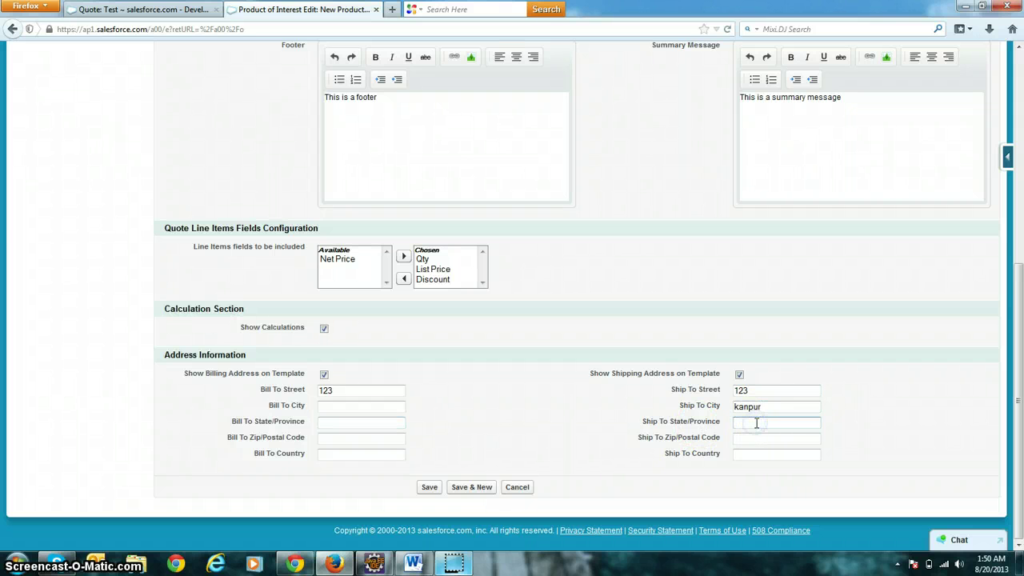
click(755, 422)
text(Uttar pradesh)
click(798, 439)
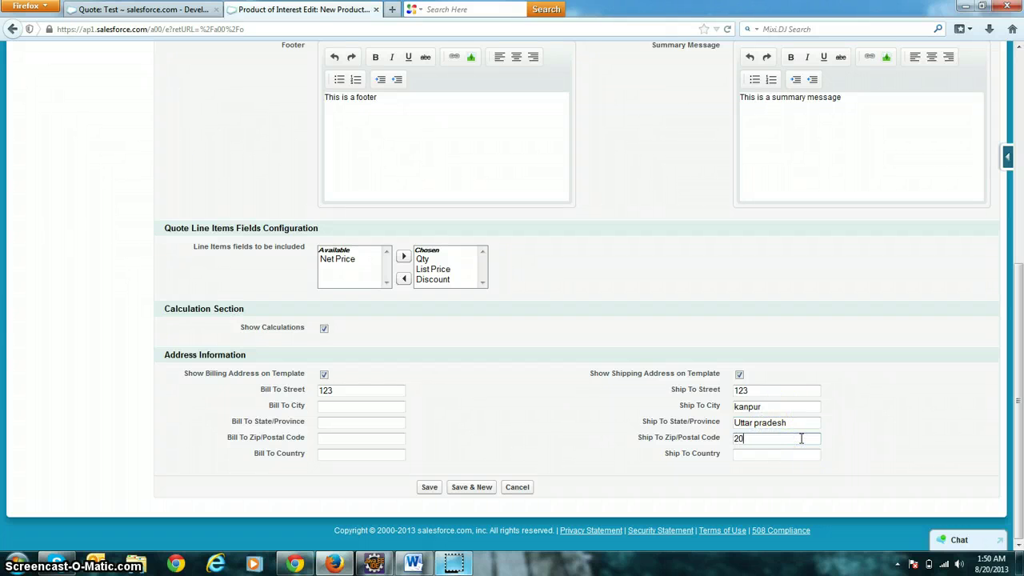
click(760, 454)
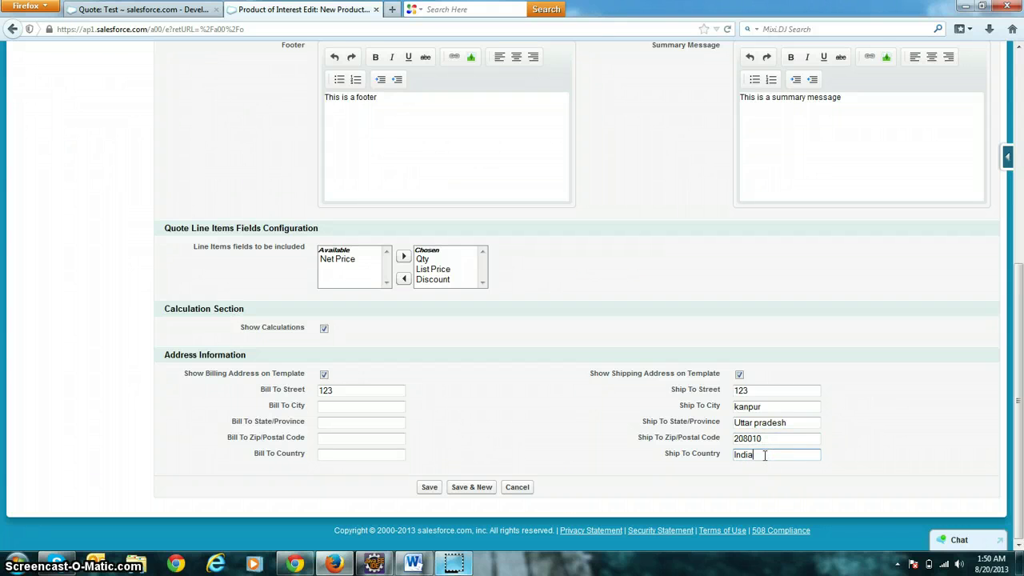
Complete the billing city, state, postal code and country, then save Test Configuration.
click(372, 411)
click(330, 423)
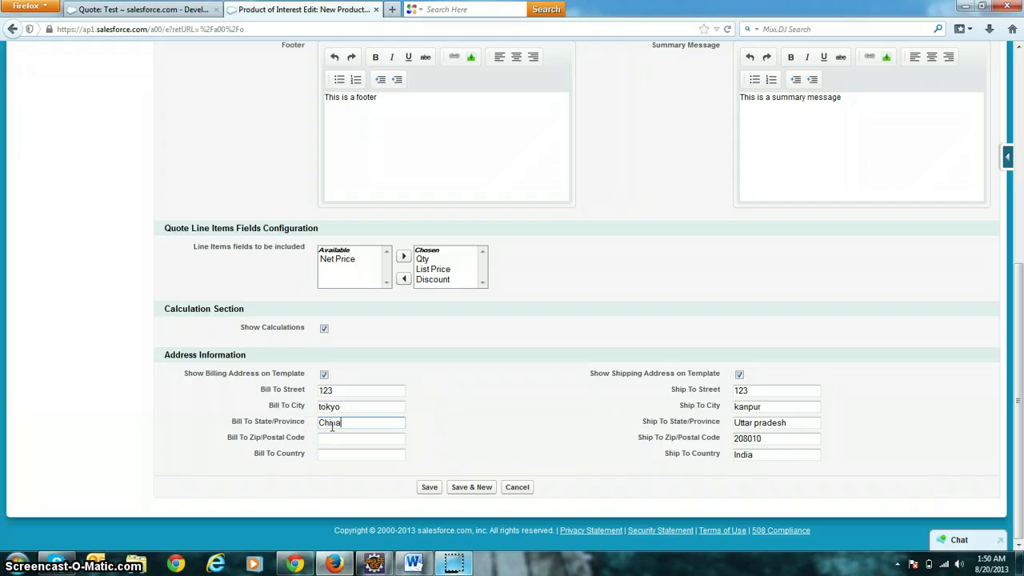
click(322, 437)
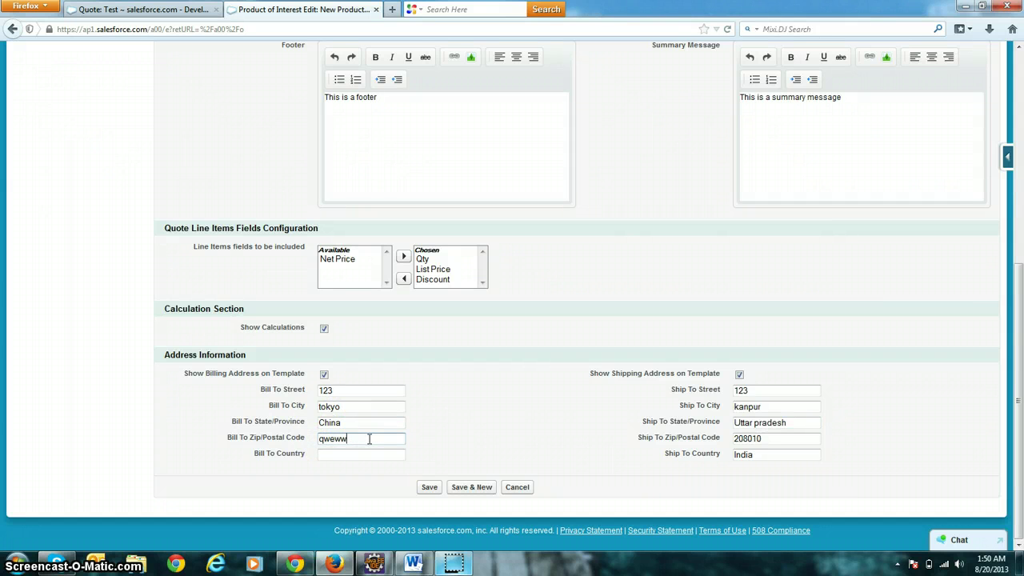
click(353, 447)
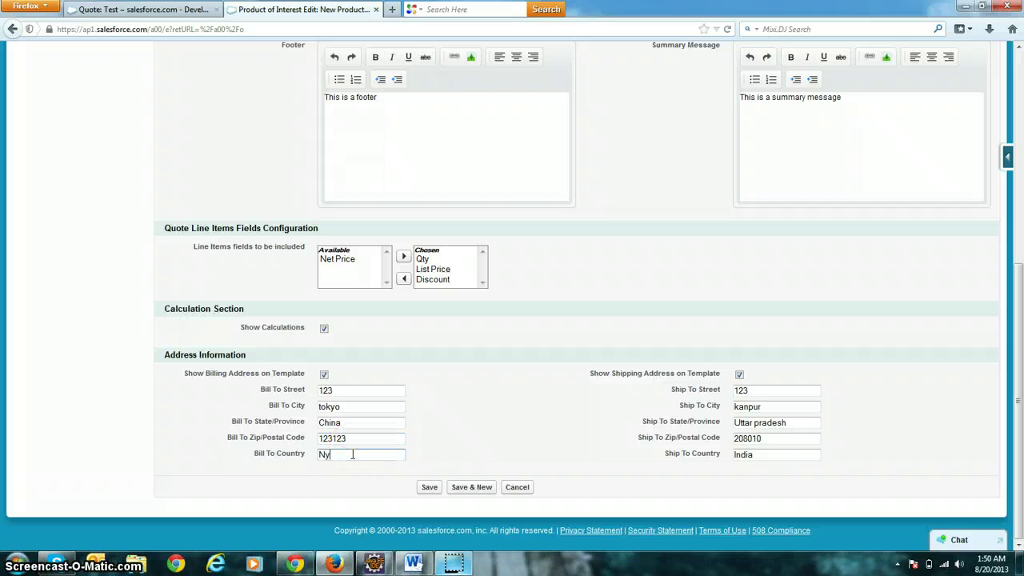
click(432, 487)
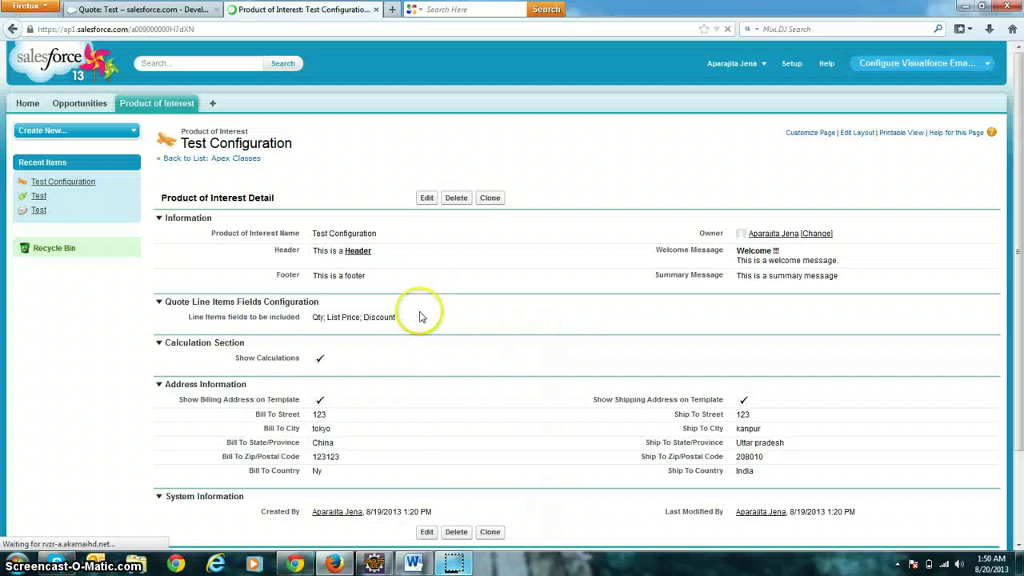
On the Quote: Test tab, pick Test Configuration as the Product of Interest and save.
scroll(388, 416, down, 2)
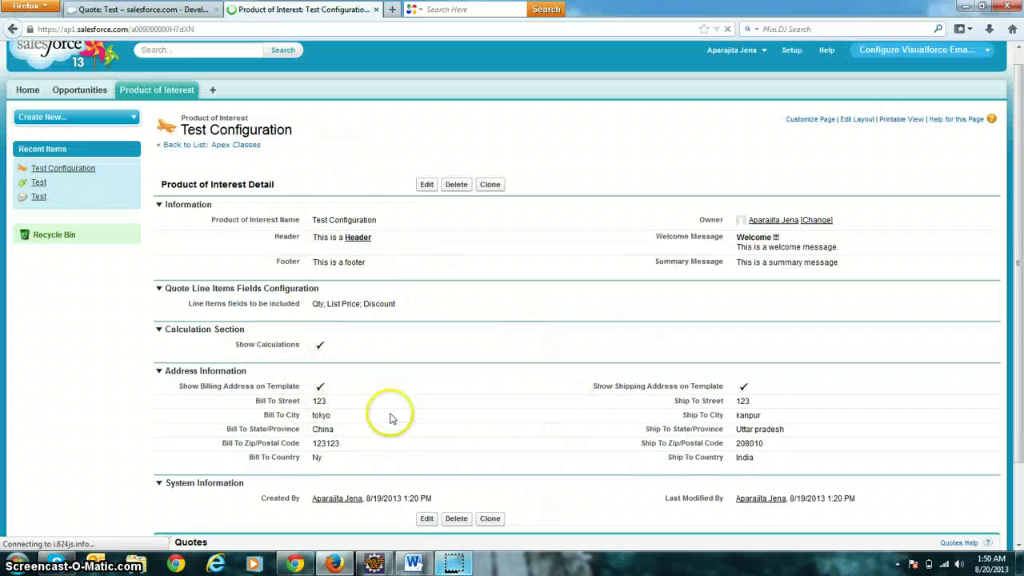
scroll(389, 240, up, 2)
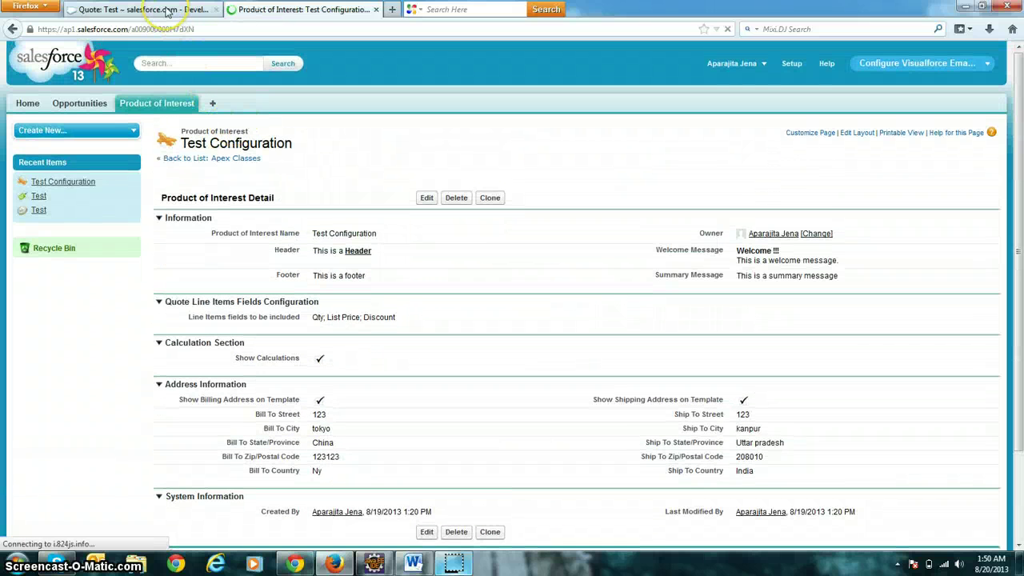
click(166, 11)
scroll(308, 366, down, 3)
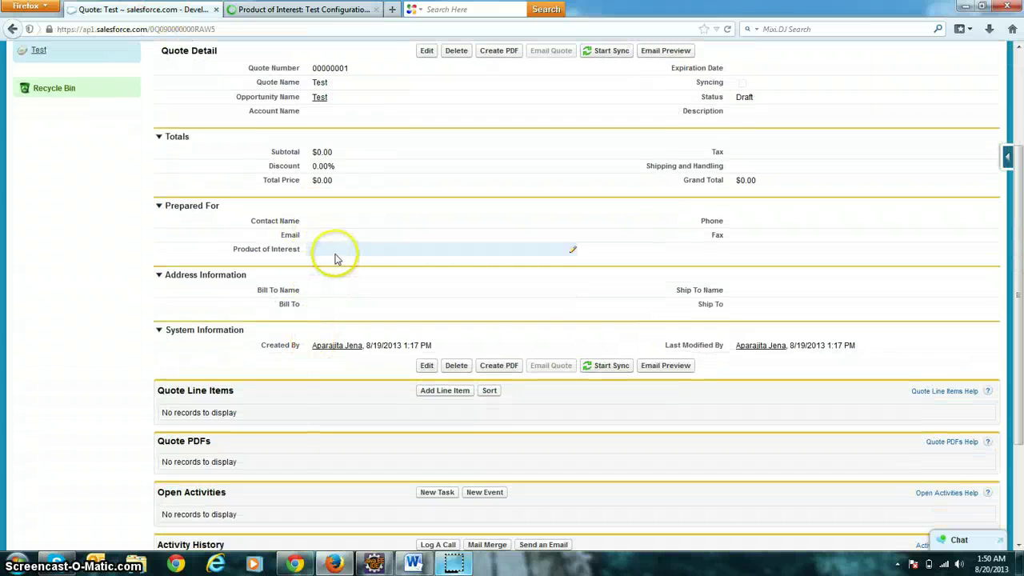
double_click(336, 259)
click(405, 251)
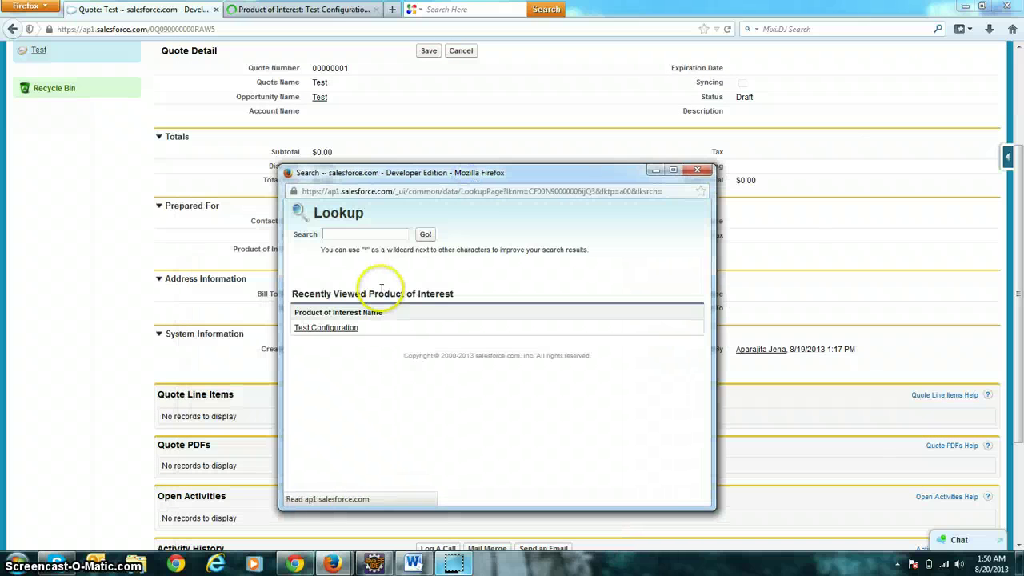
click(326, 328)
scroll(115, 279, up, 3)
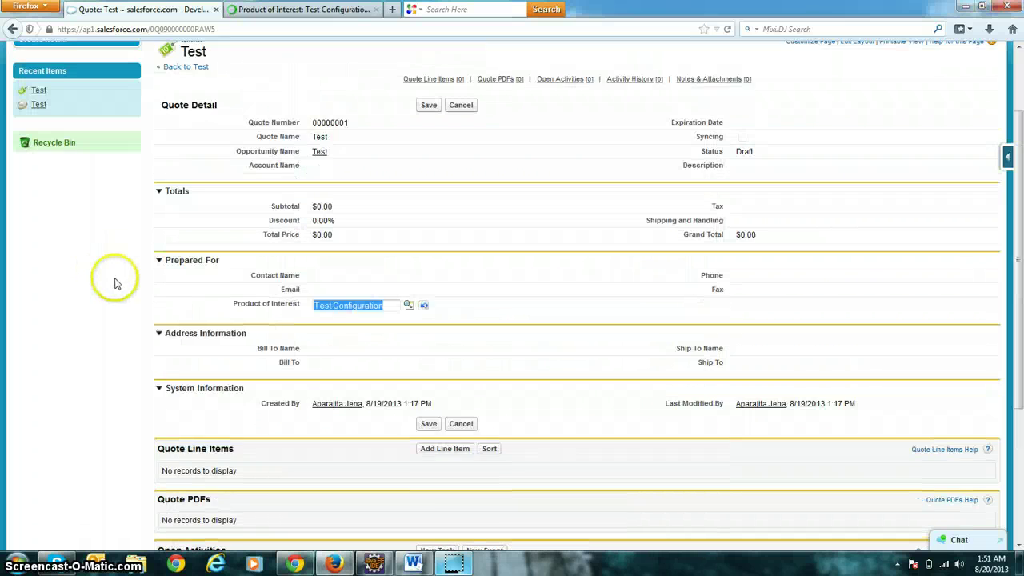
click(422, 197)
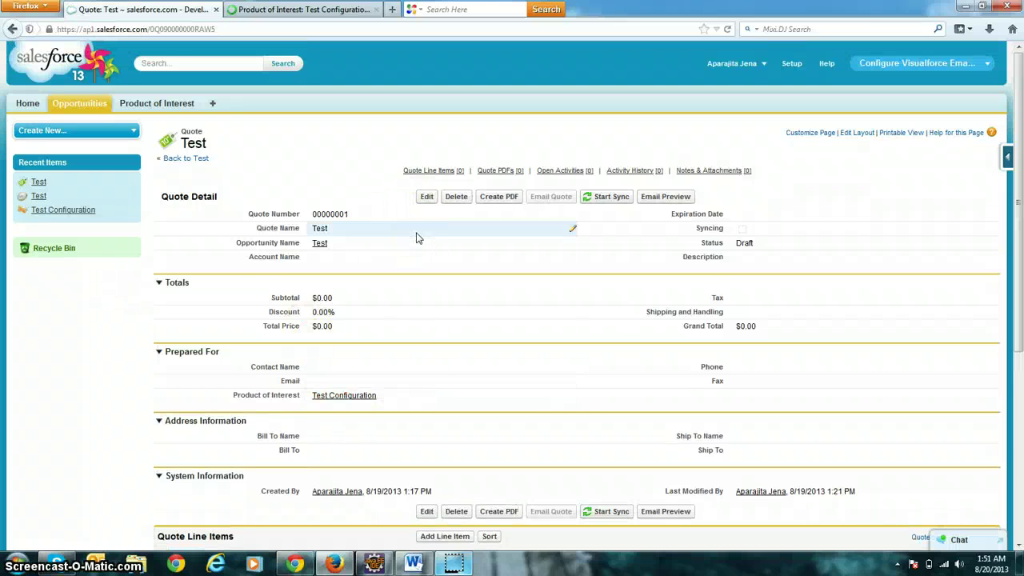
scroll(418, 237, down, 3)
scroll(417, 237, down, 1)
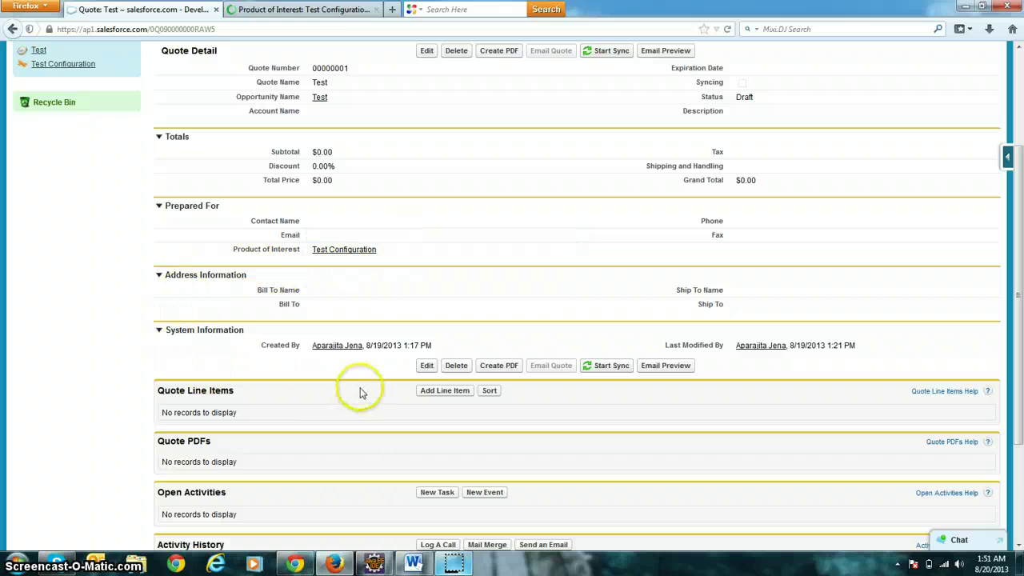
Start adding line items to the quote using the Standard price book.
click(429, 395)
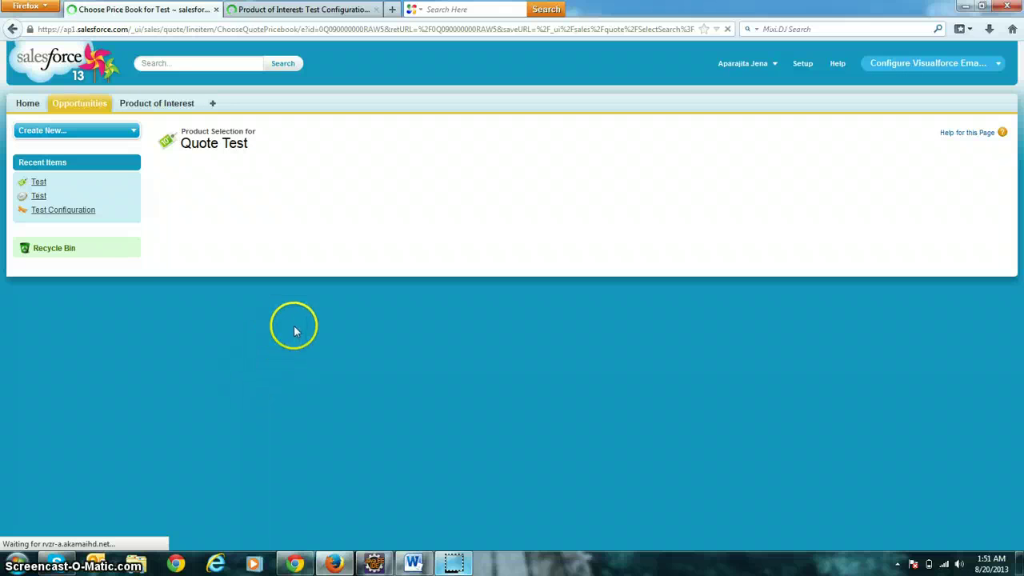
click(331, 221)
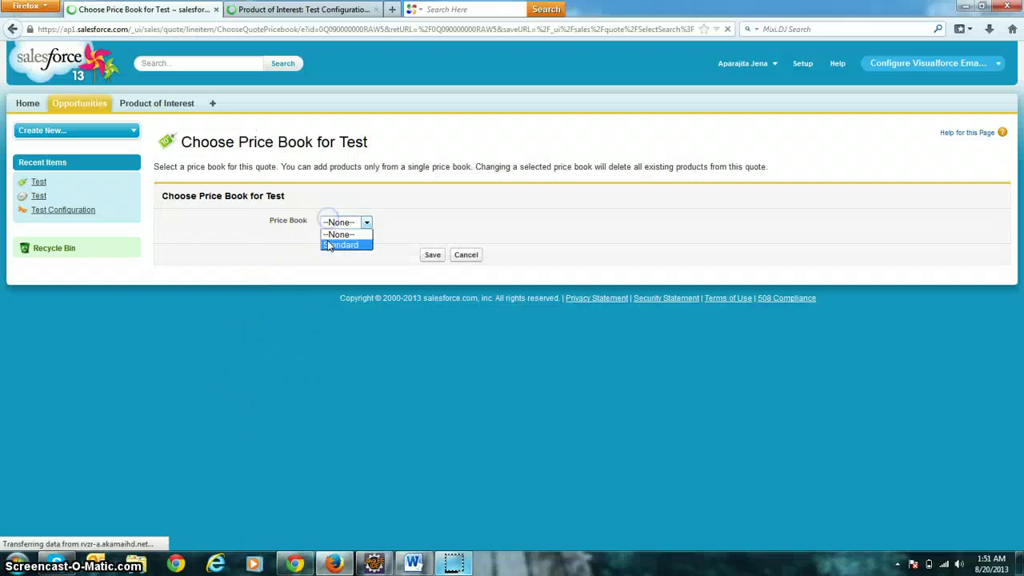
click(342, 242)
click(424, 254)
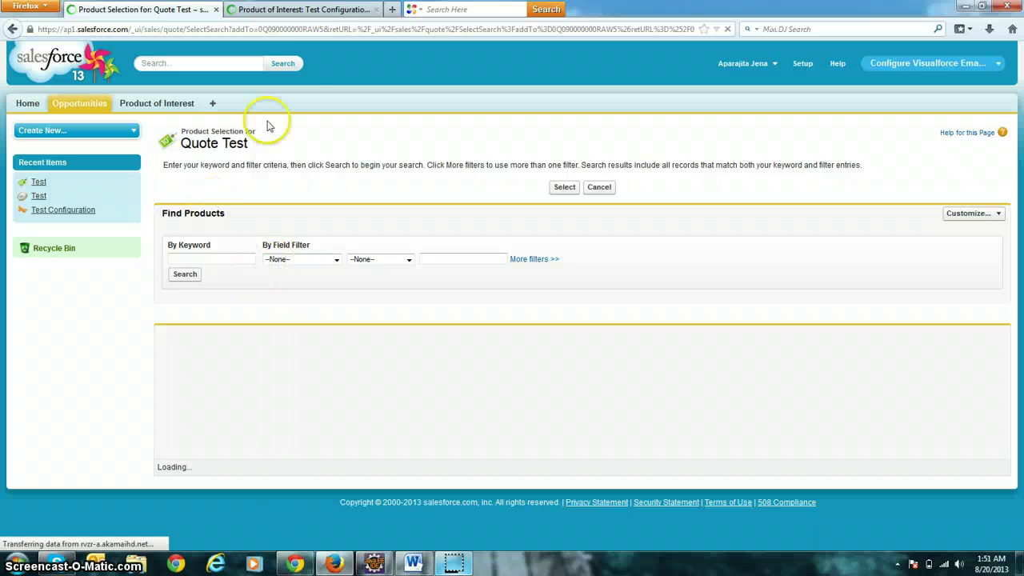
Reload the product selection page and add Installation: Portable and GenWatt Diesel 200kW.
click(336, 31)
key(Return)
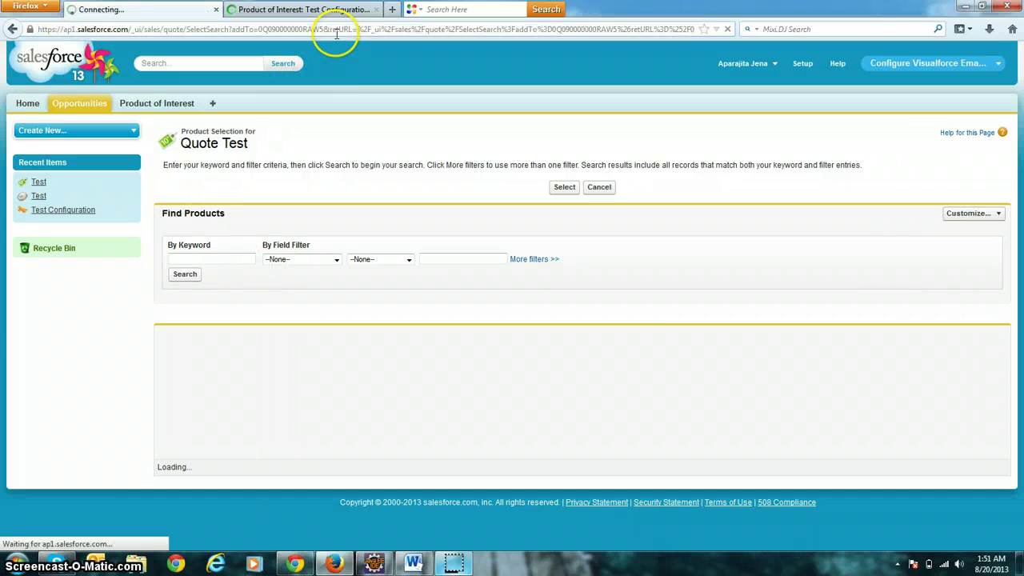
scroll(205, 343, down, 4)
scroll(205, 342, down, 1)
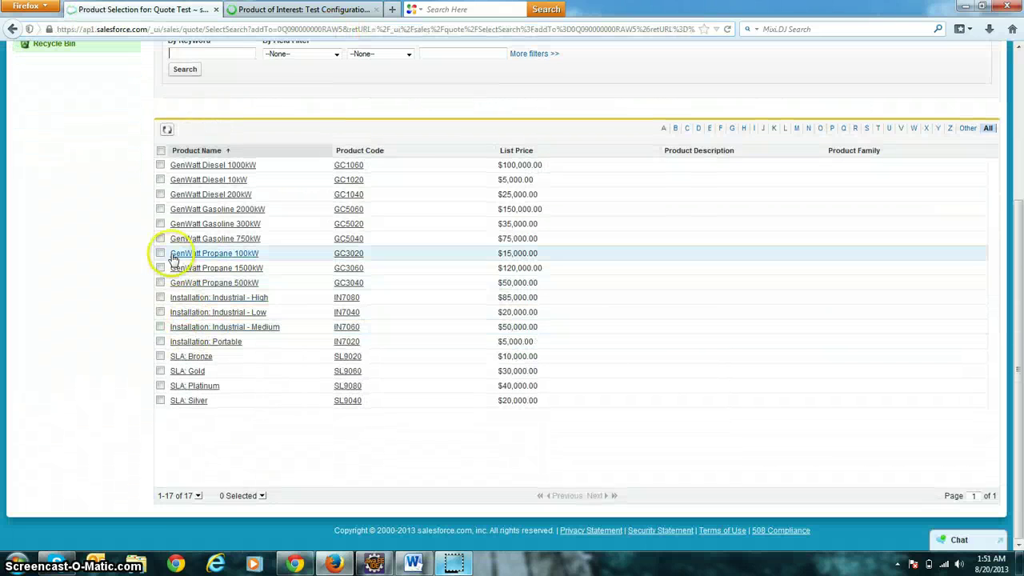
click(160, 342)
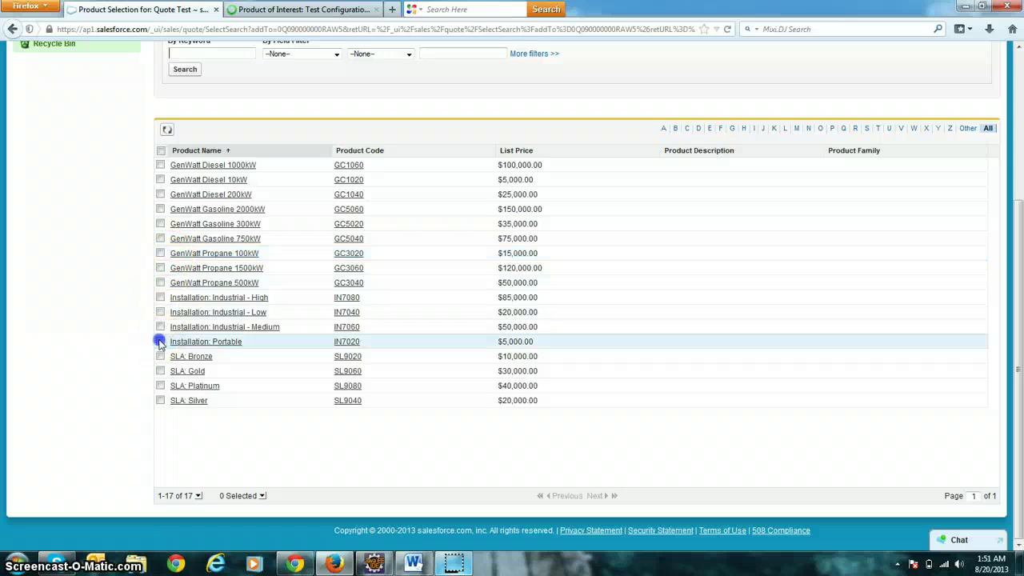
click(161, 194)
scroll(196, 210, up, 5)
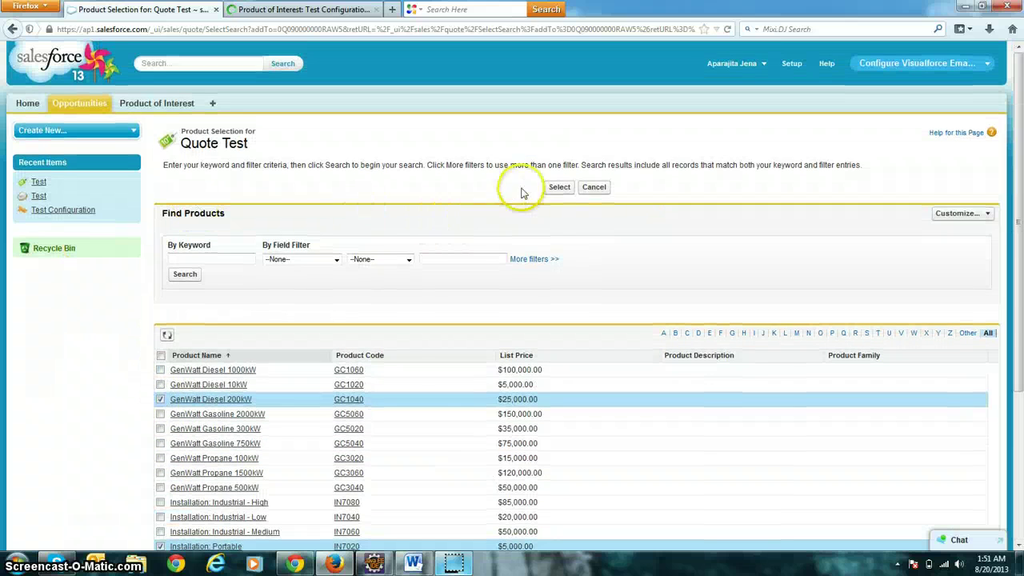
click(559, 186)
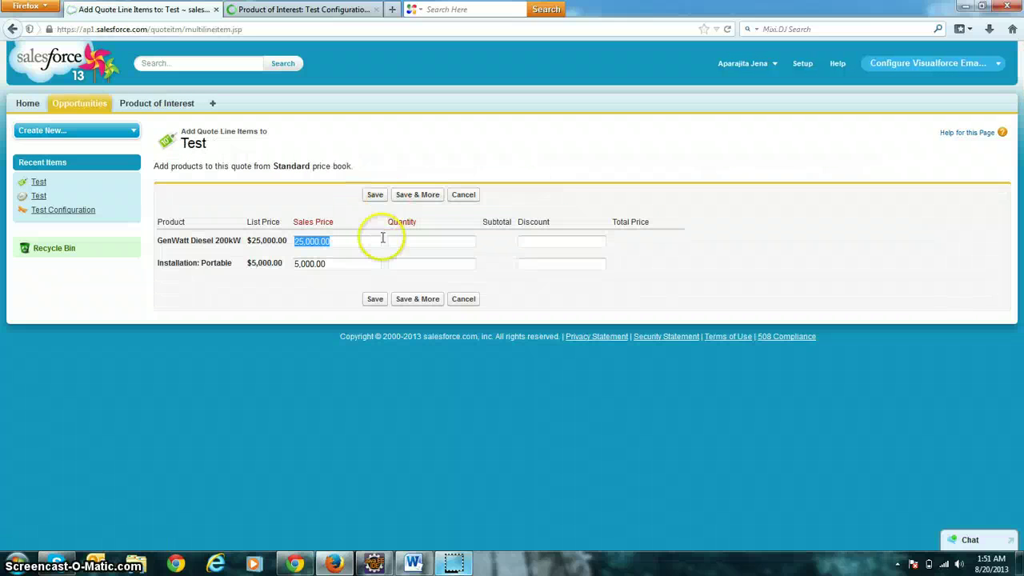
Set GenWatt Diesel 200kW to quantity 1 and Installation: Portable to discount 2, then save.
click(393, 241)
text(1)
click(406, 261)
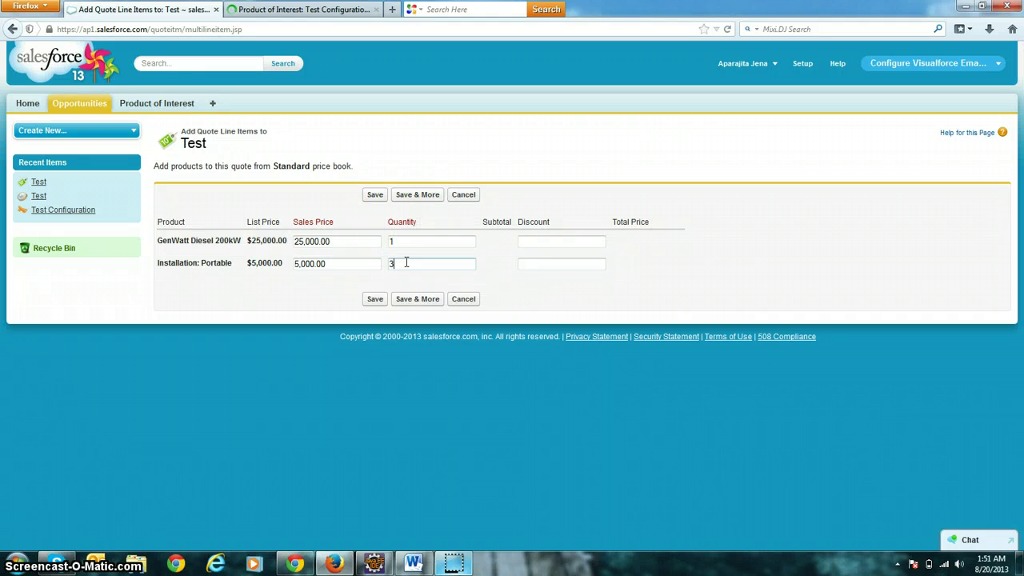
click(550, 240)
text(2)
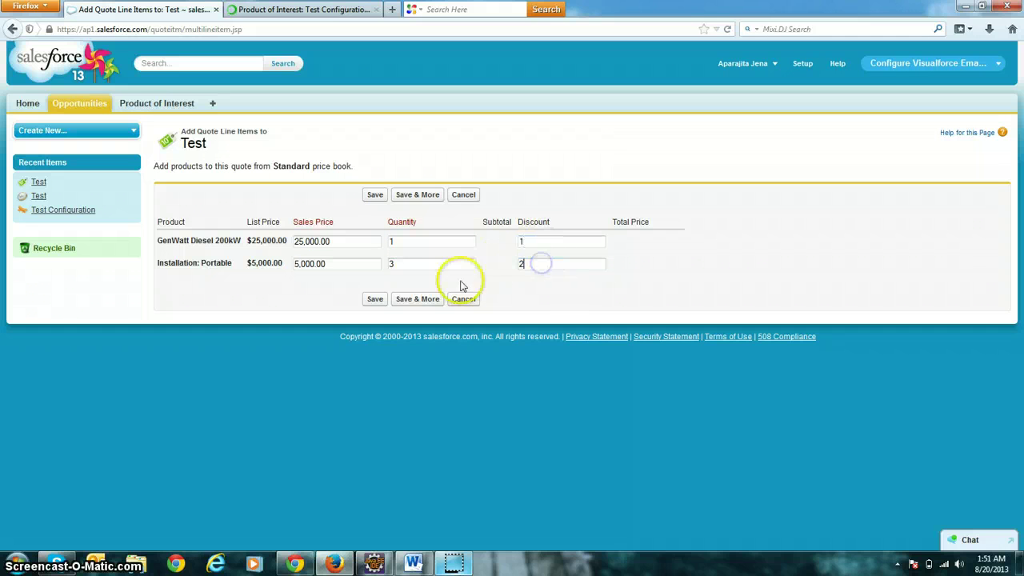
click(372, 299)
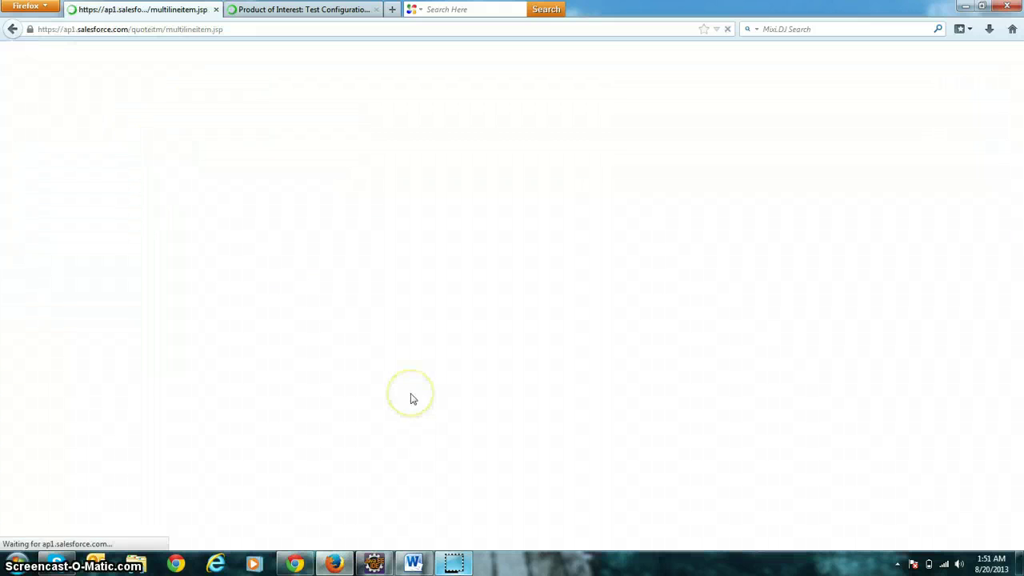
Edit the quote to enter tax 300 and shipping and handling 4000, then save.
scroll(431, 366, down, 2)
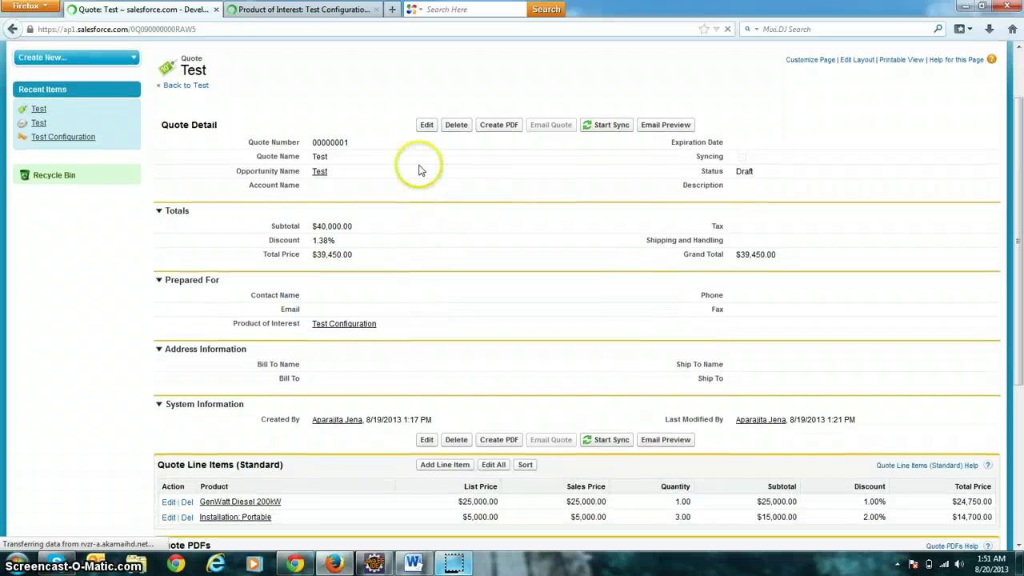
click(425, 126)
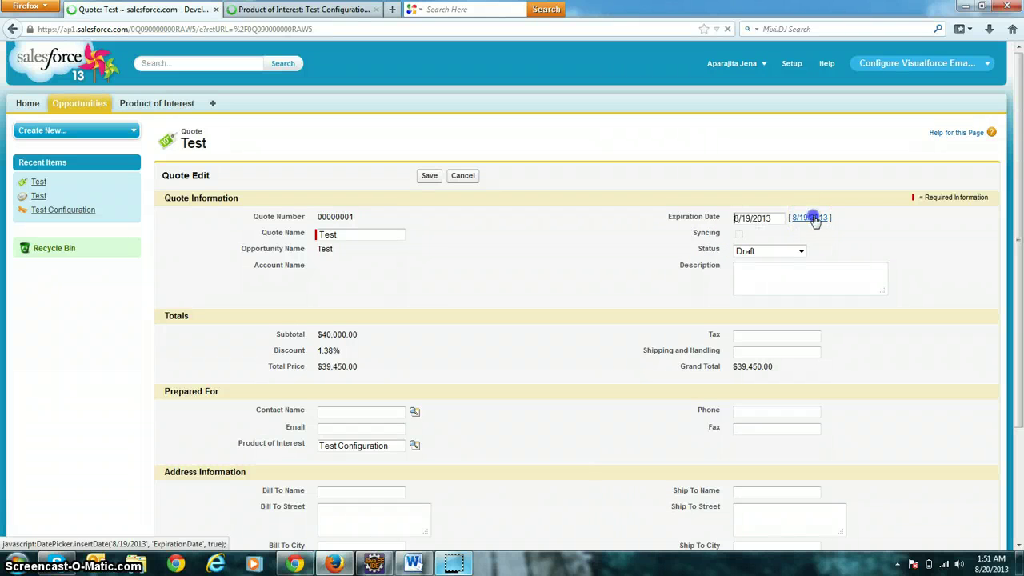
scroll(606, 244, down, 3)
click(752, 196)
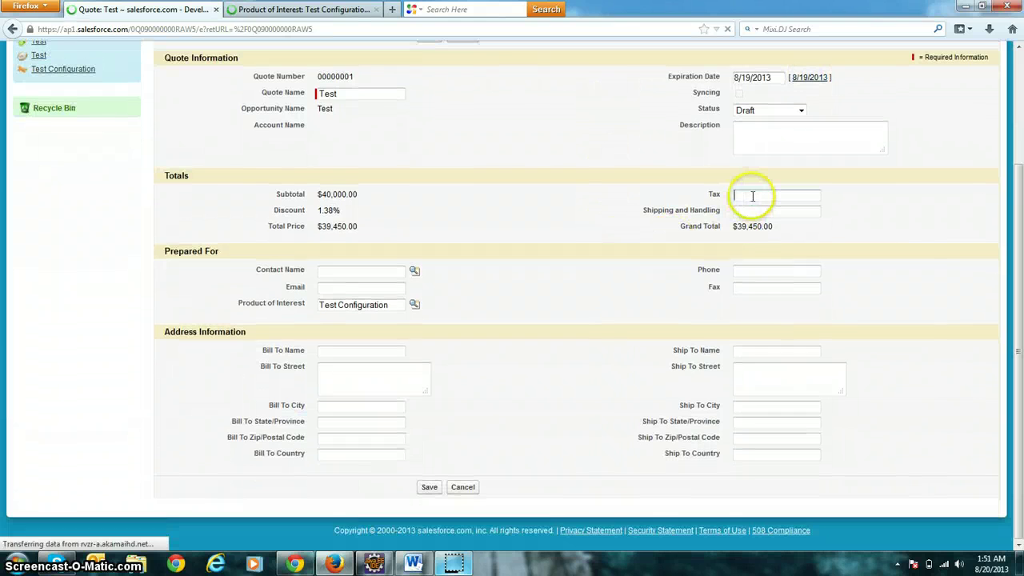
text(300)
click(752, 210)
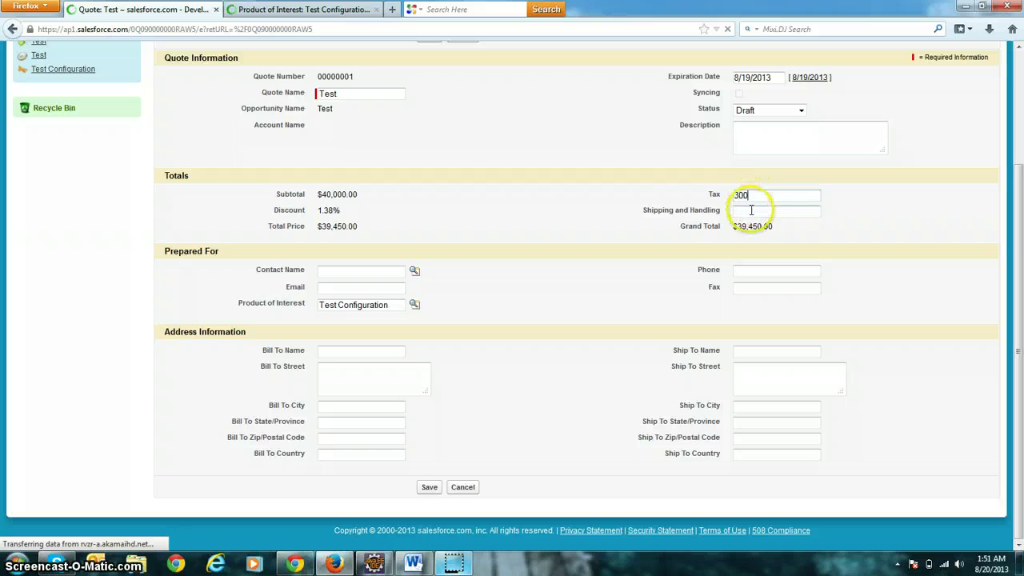
text(400)
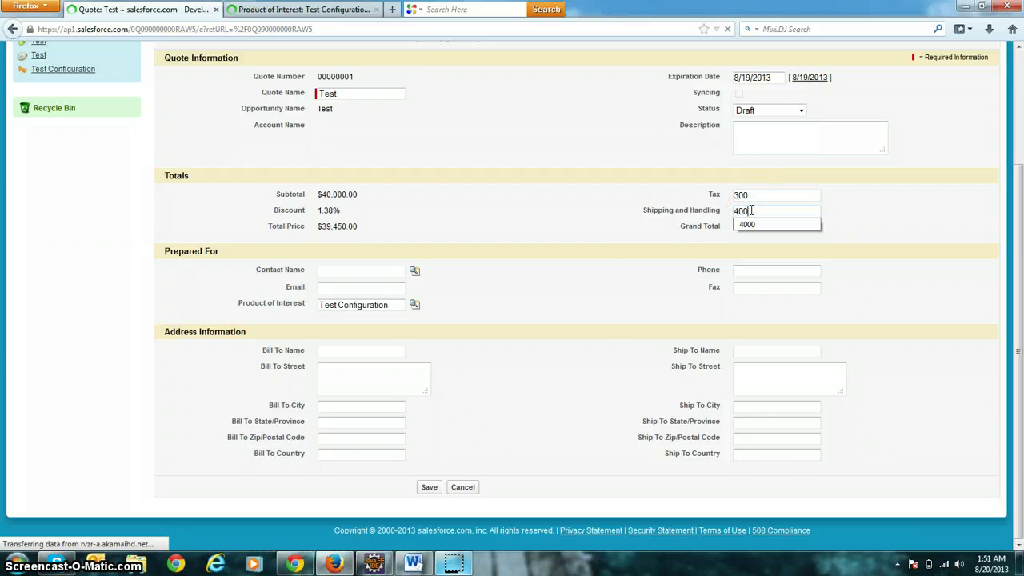
text(0)
click(606, 256)
click(572, 260)
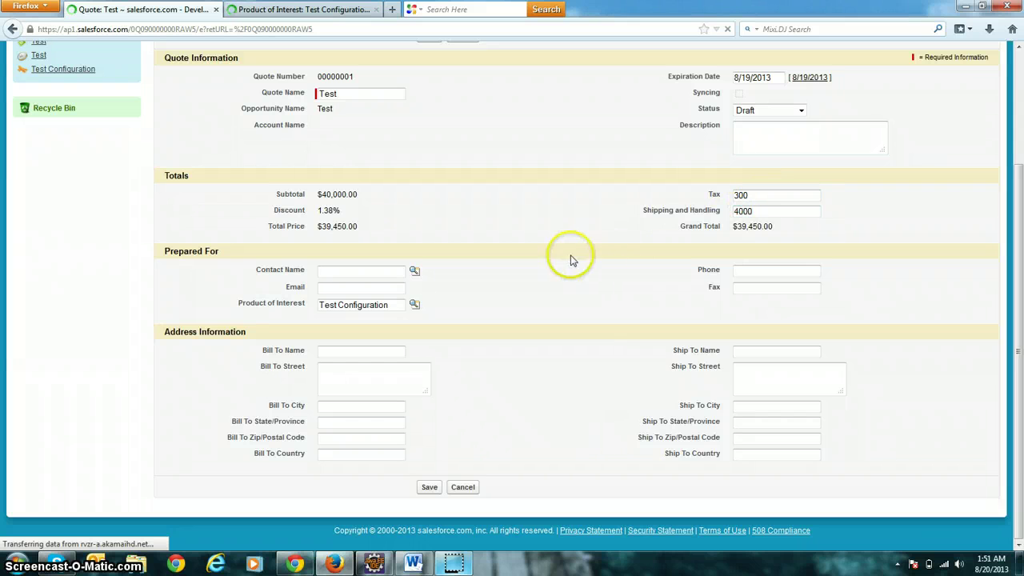
scroll(503, 280, up, 3)
click(429, 176)
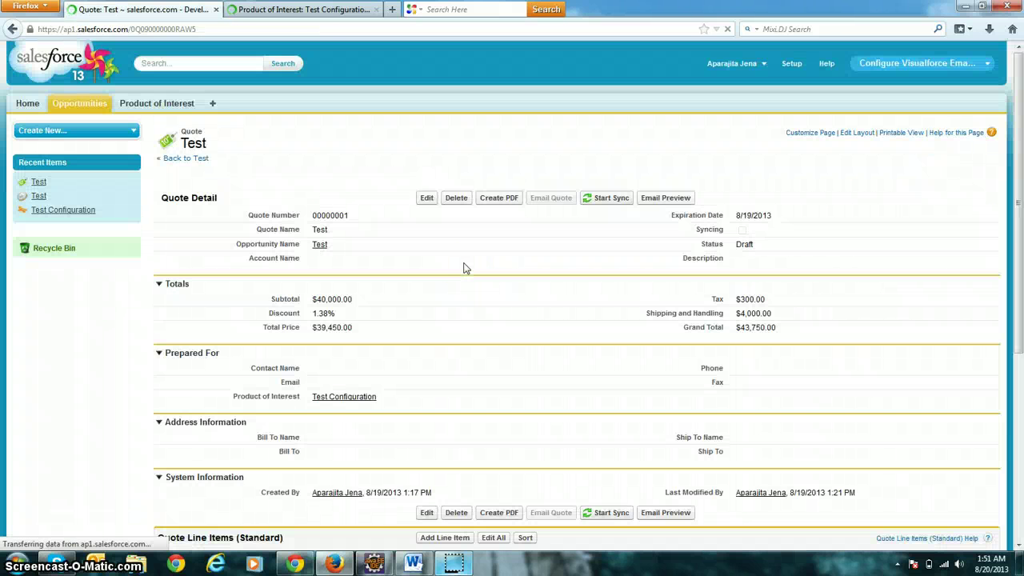
scroll(485, 290, down, 3)
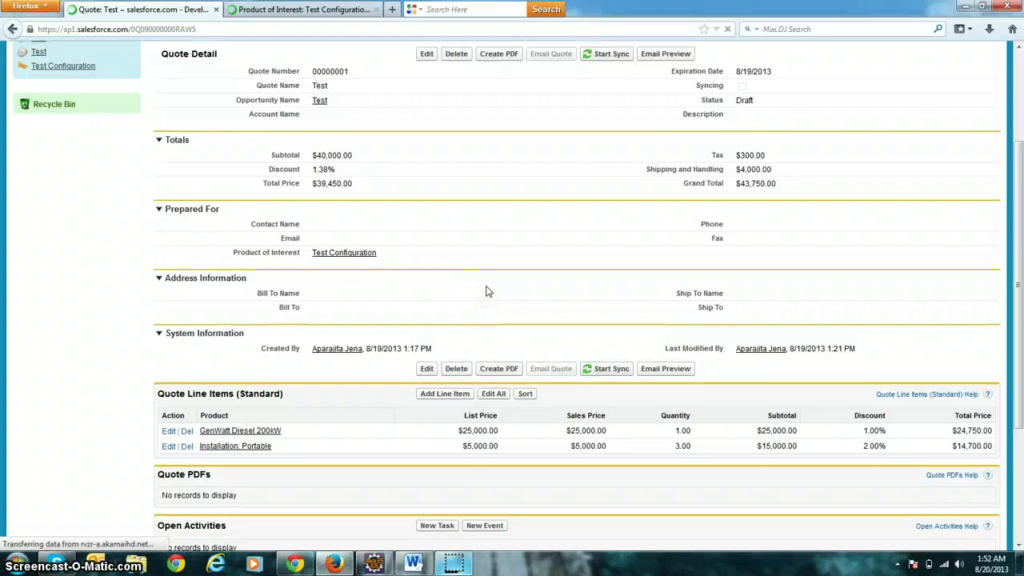
scroll(484, 291, up, 2)
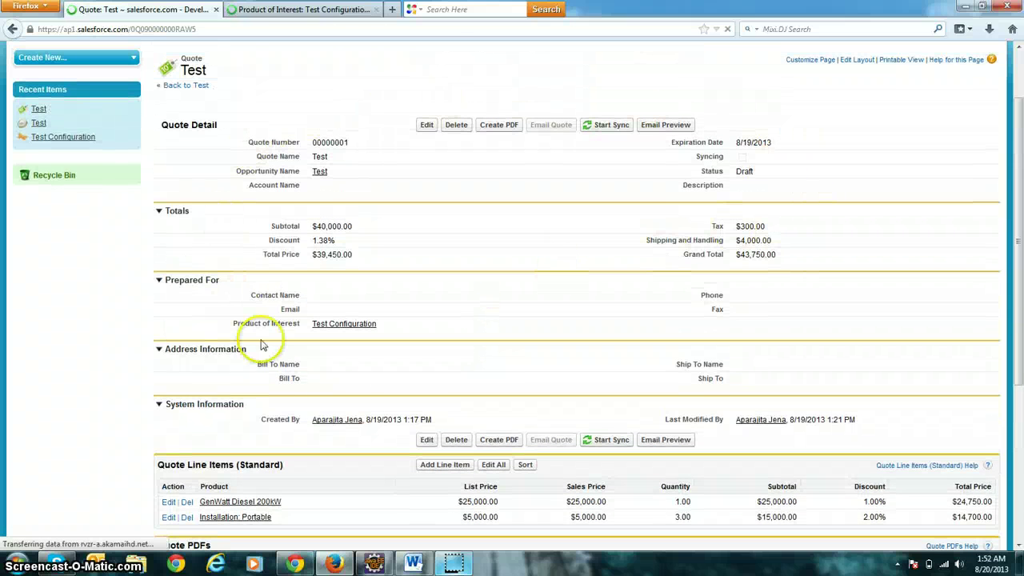
scroll(257, 264, down, 1)
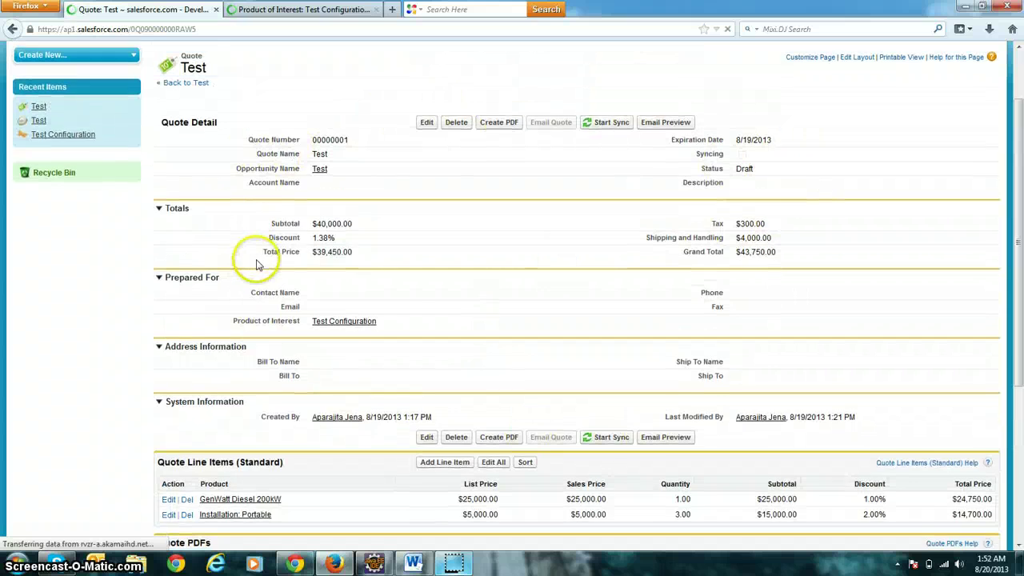
scroll(388, 422, down, 5)
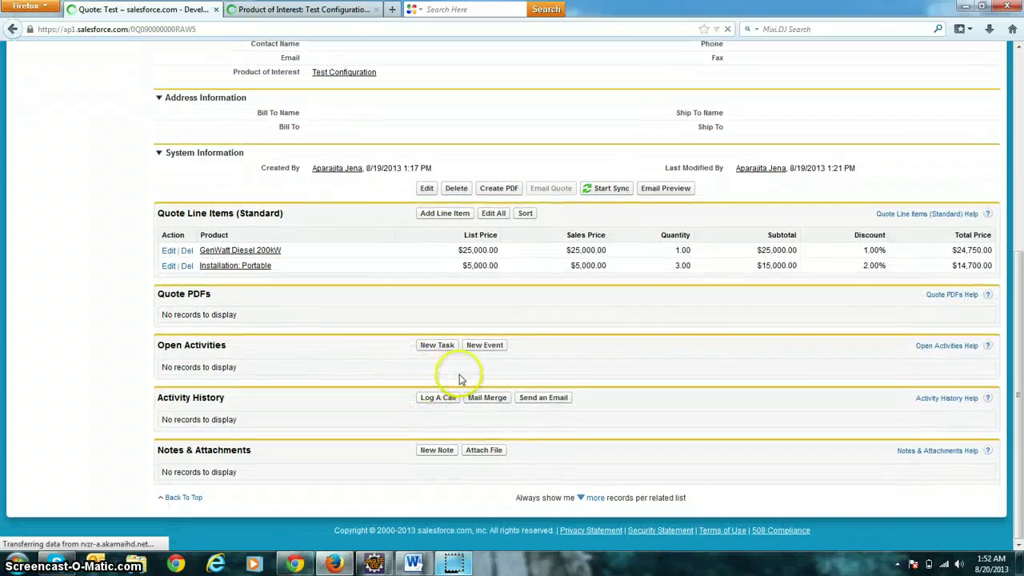
scroll(304, 350, up, 7)
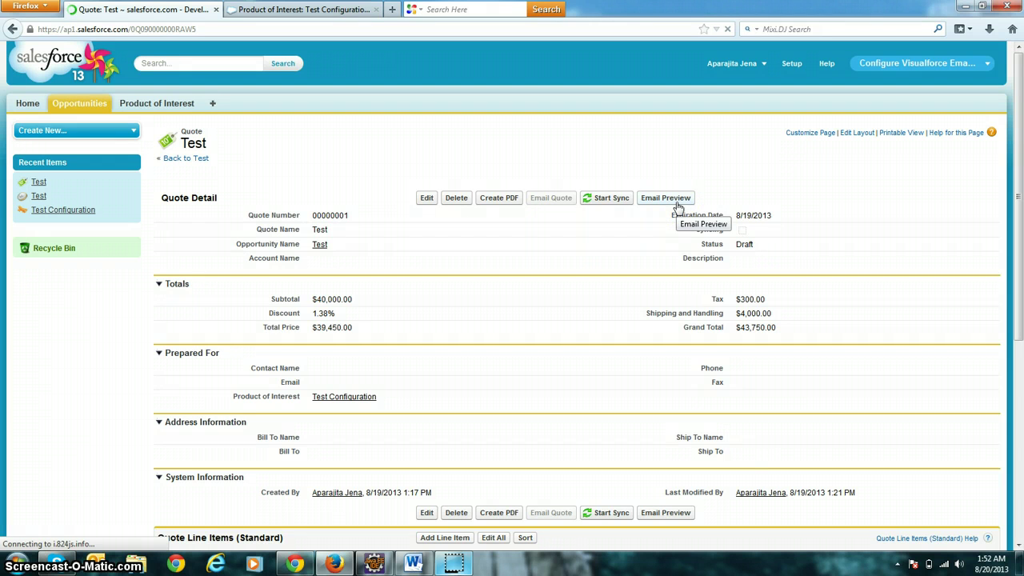
Open the quote's email preview, then close the popup that loaded an ad.
click(677, 202)
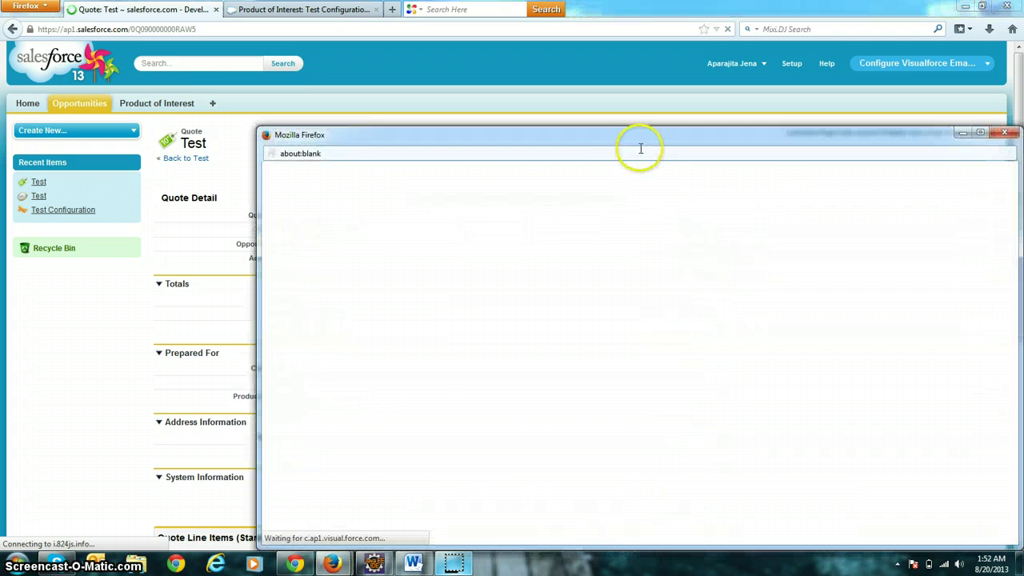
drag(637, 142, 556, 137)
double_click(555, 136)
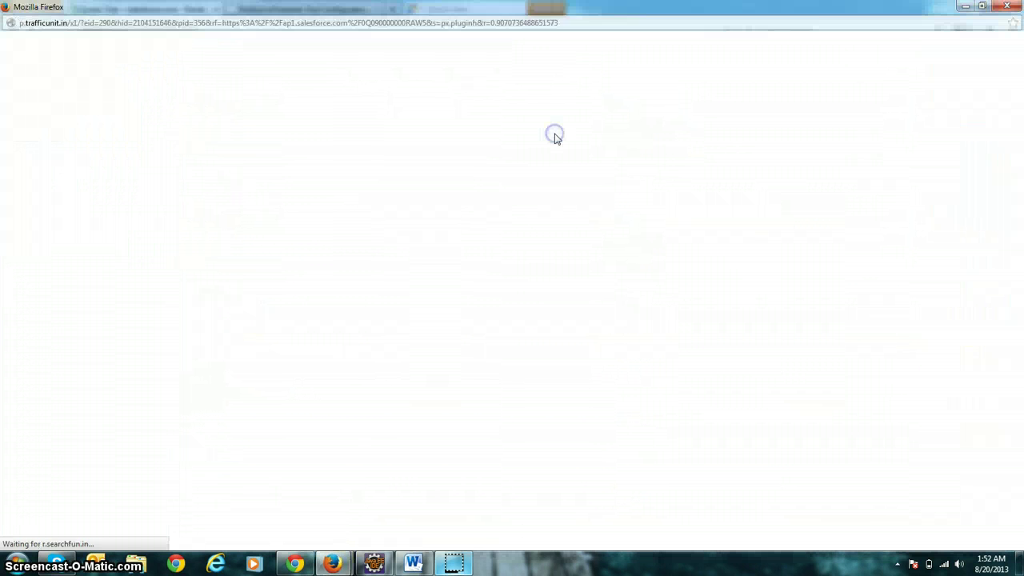
click(1006, 7)
Reopen the email preview and inspect its header line.
click(651, 199)
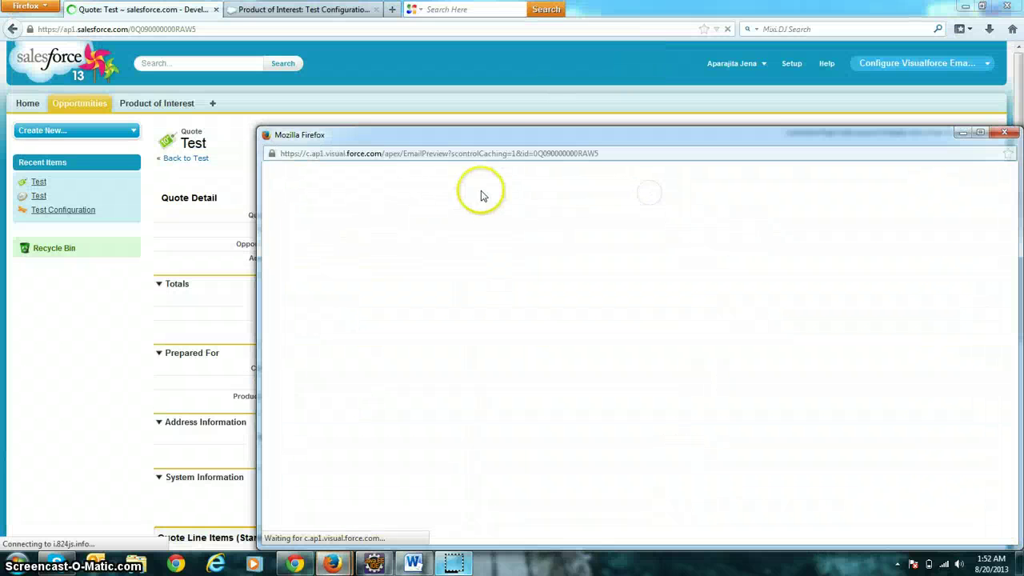
drag(505, 142, 296, 97)
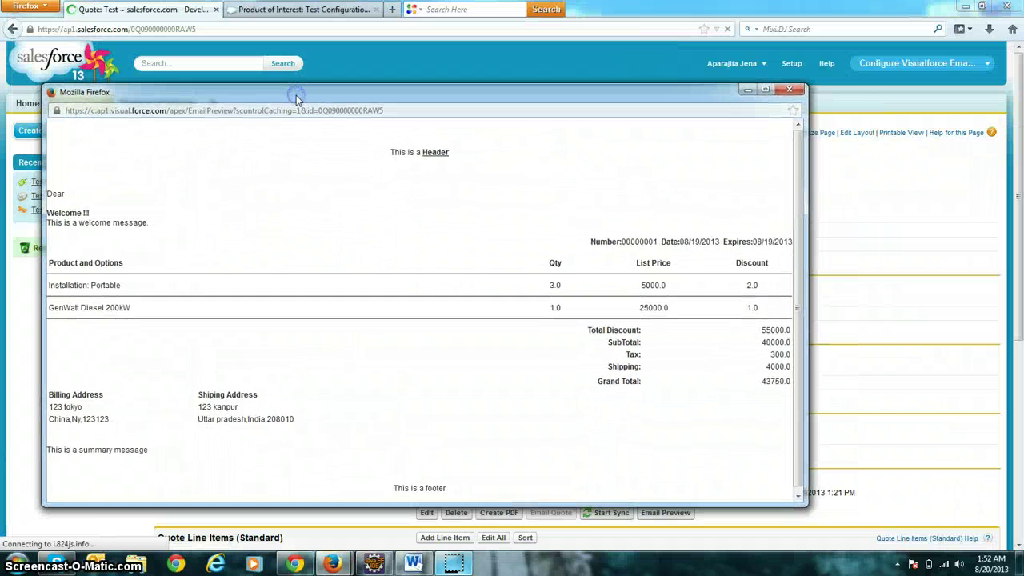
click(390, 152)
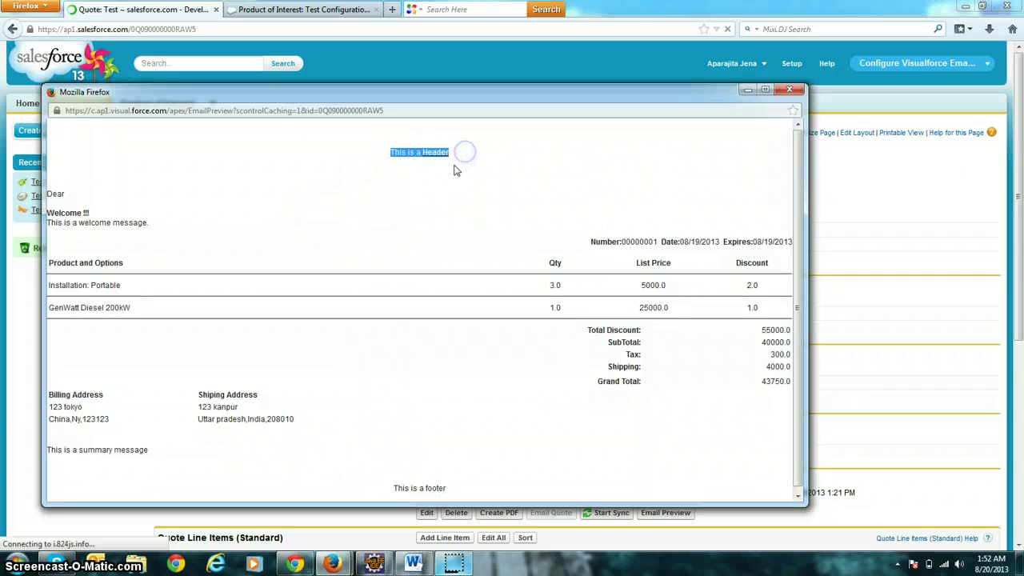
click(411, 183)
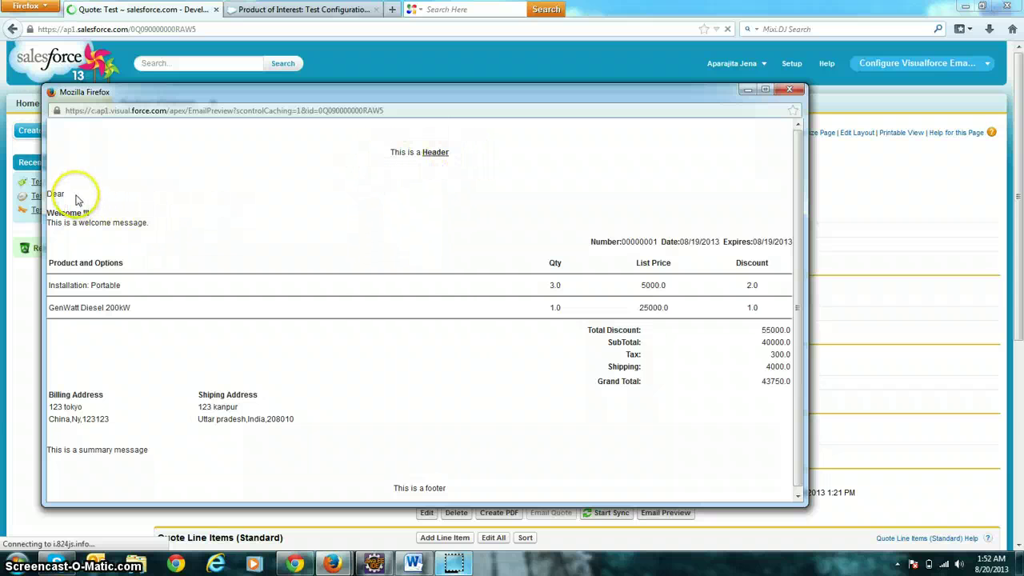
click(71, 197)
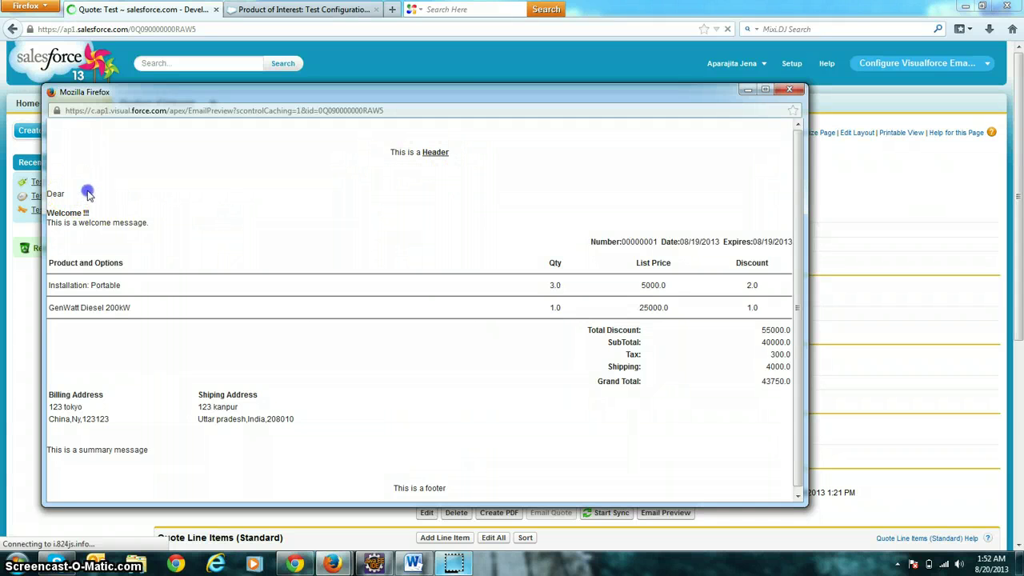
drag(296, 93, 330, 512)
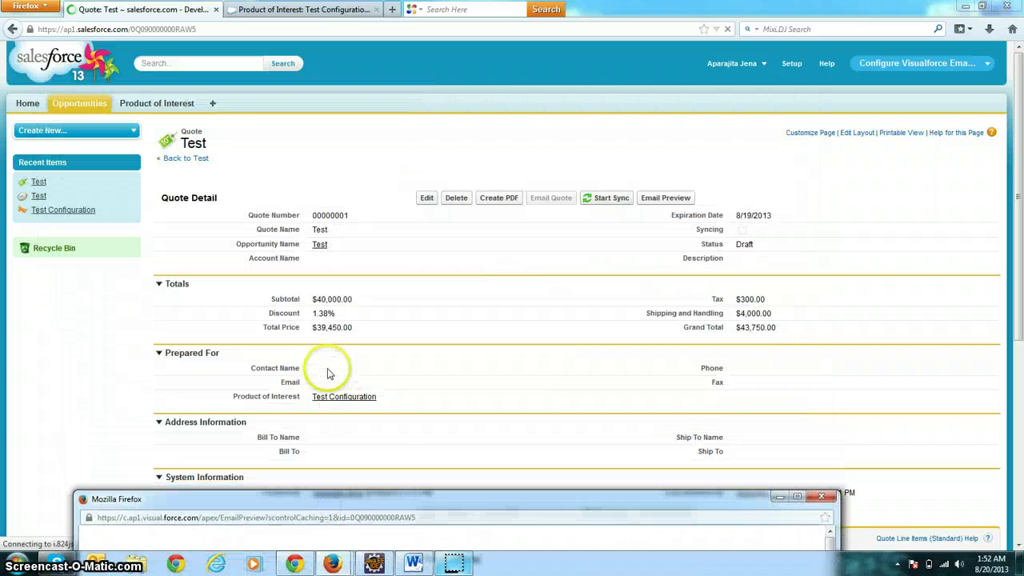
drag(327, 373, 298, 367)
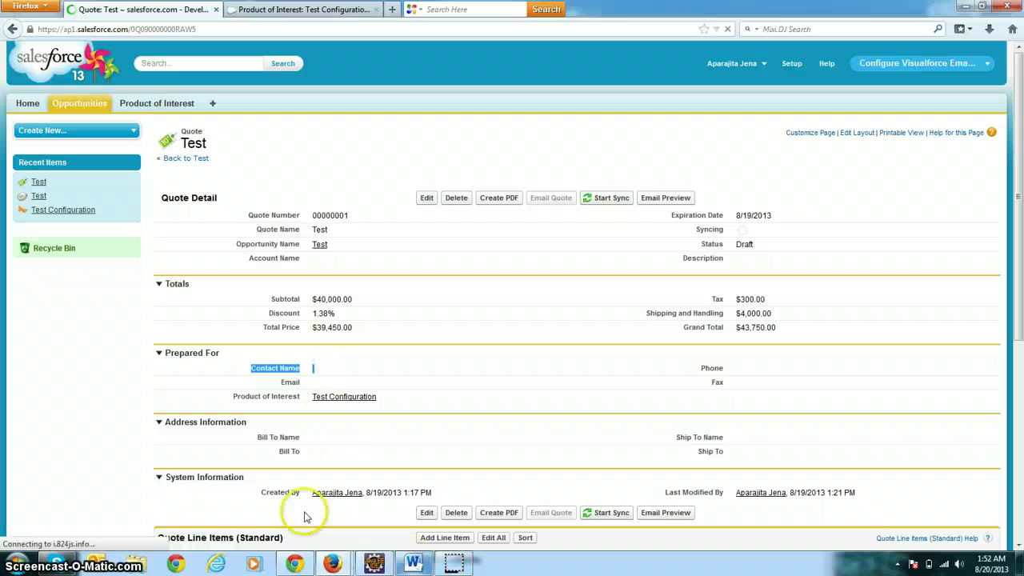
Review the preview's welcome message, line items, totals, addresses and footer, then close it.
mouse_move(332, 564)
click(401, 512)
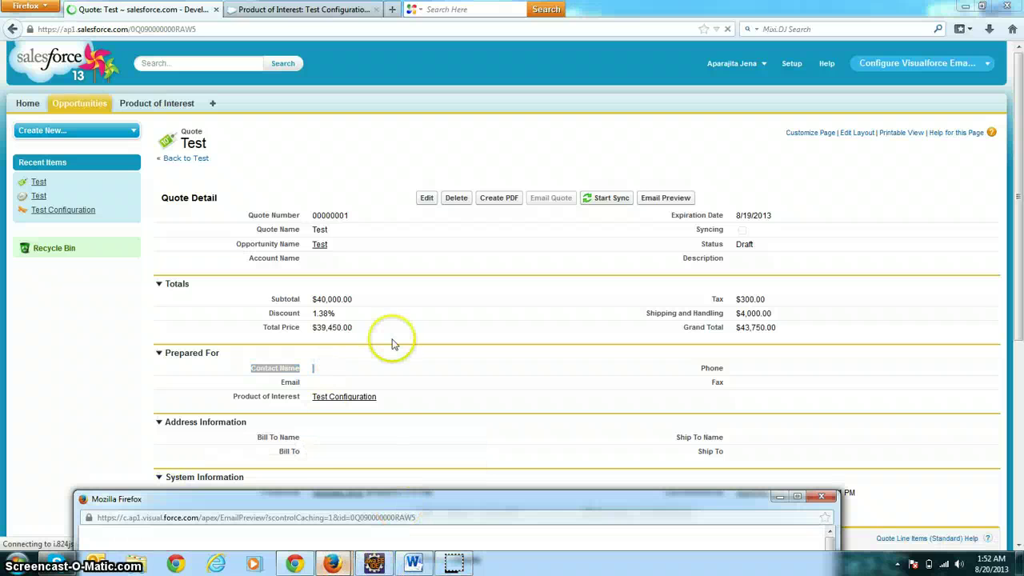
drag(331, 487, 376, 140)
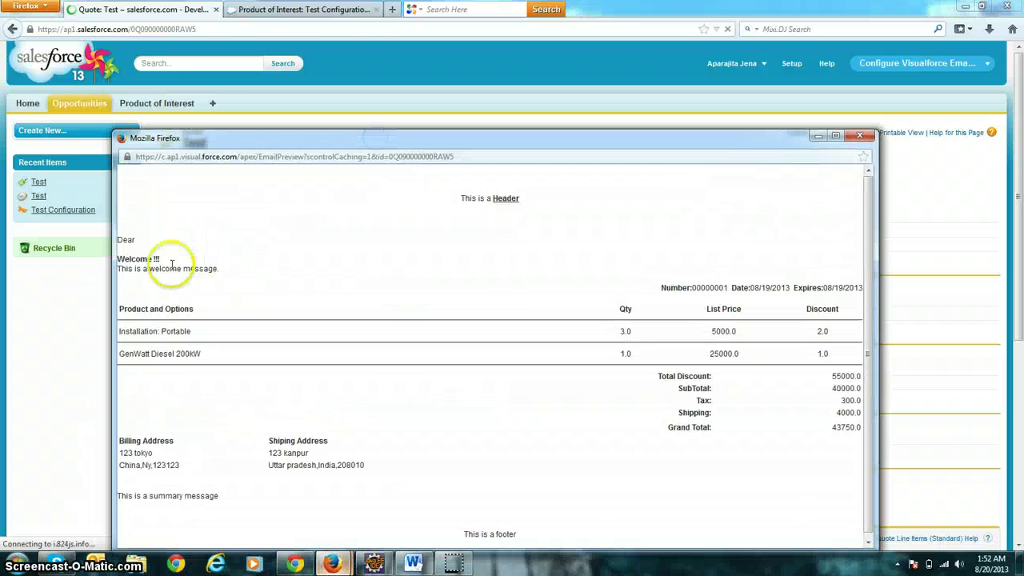
click(264, 291)
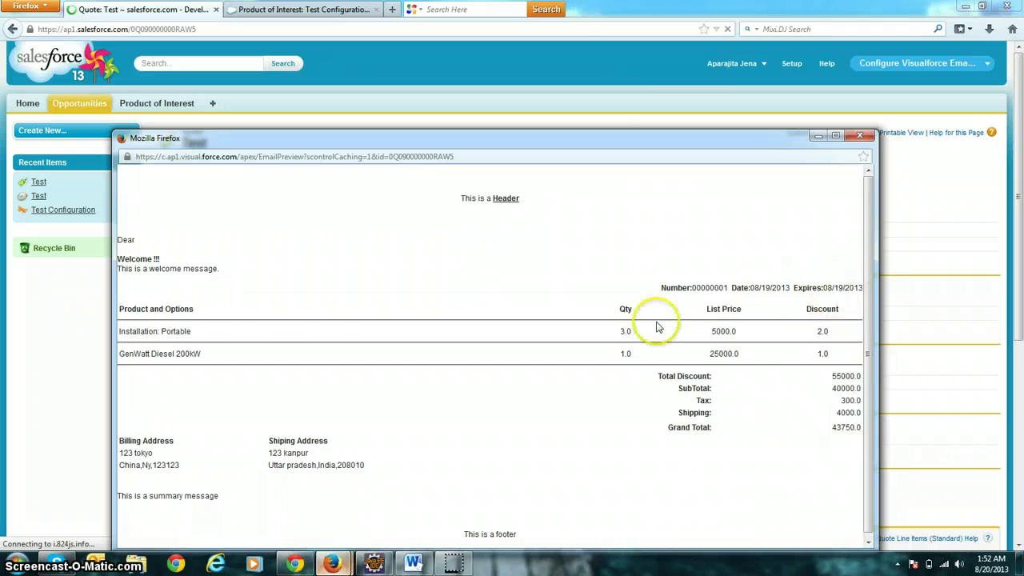
scroll(172, 310, down, 1)
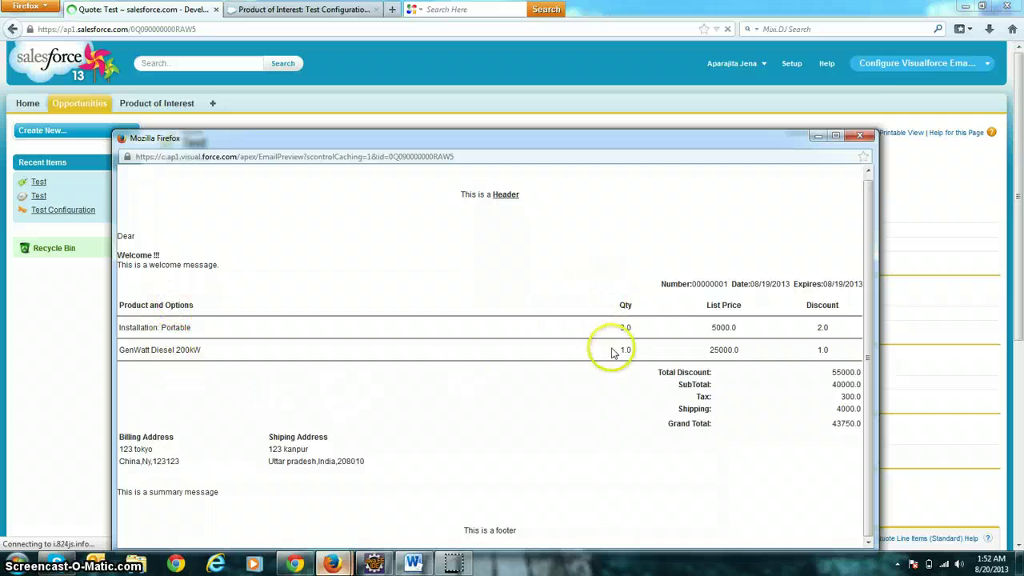
drag(656, 137, 636, 80)
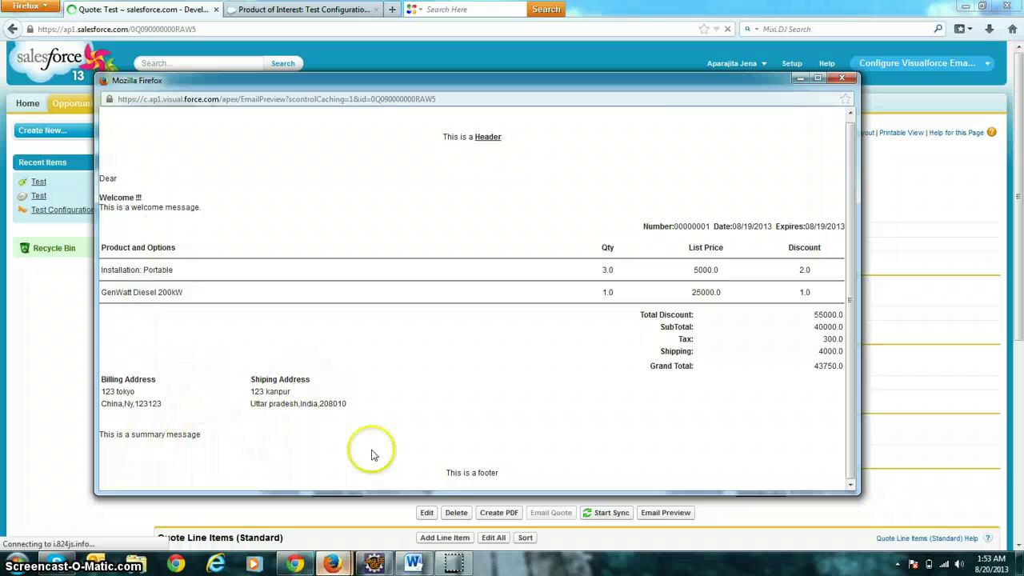
drag(572, 88, 563, 123)
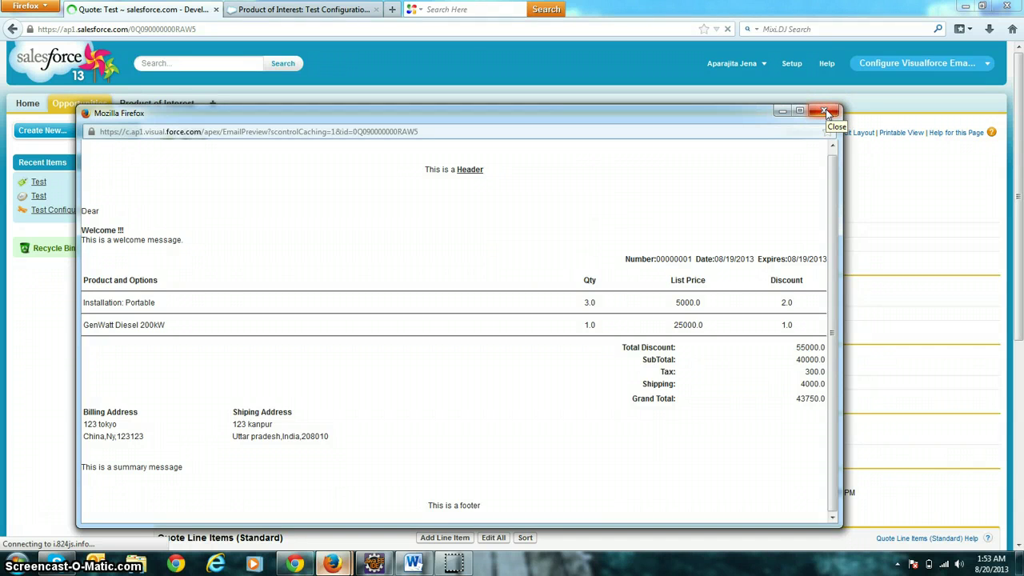
click(827, 113)
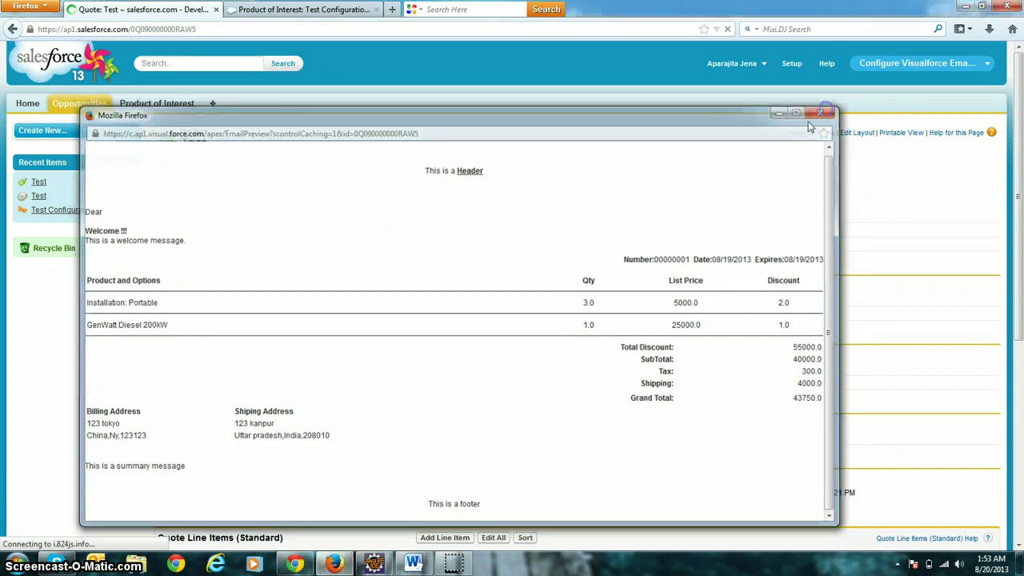
click(239, 9)
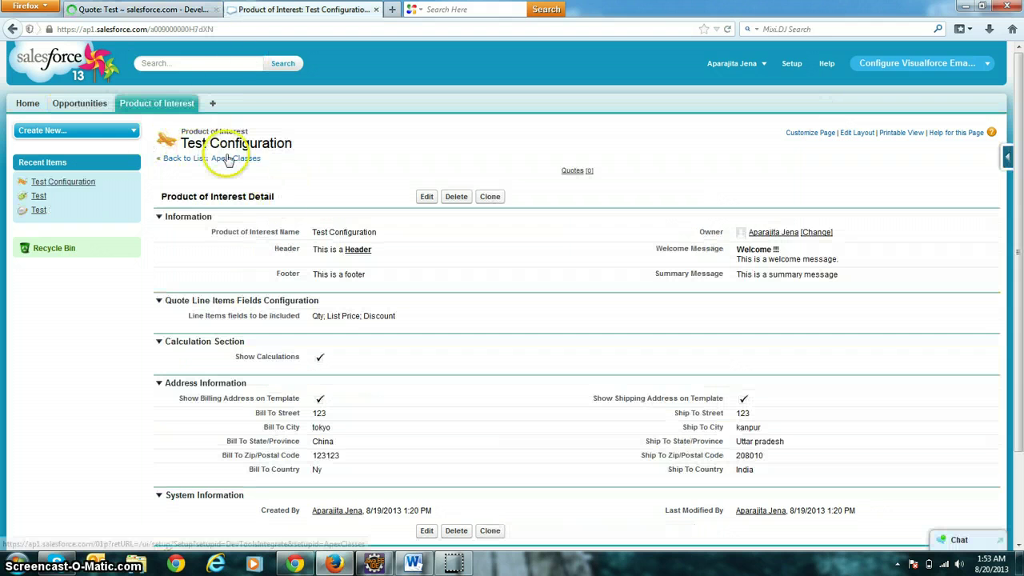
Uncheck Show Billing Address on Template in Test Configuration, save, and return to the Test quote.
scroll(176, 208, down, 2)
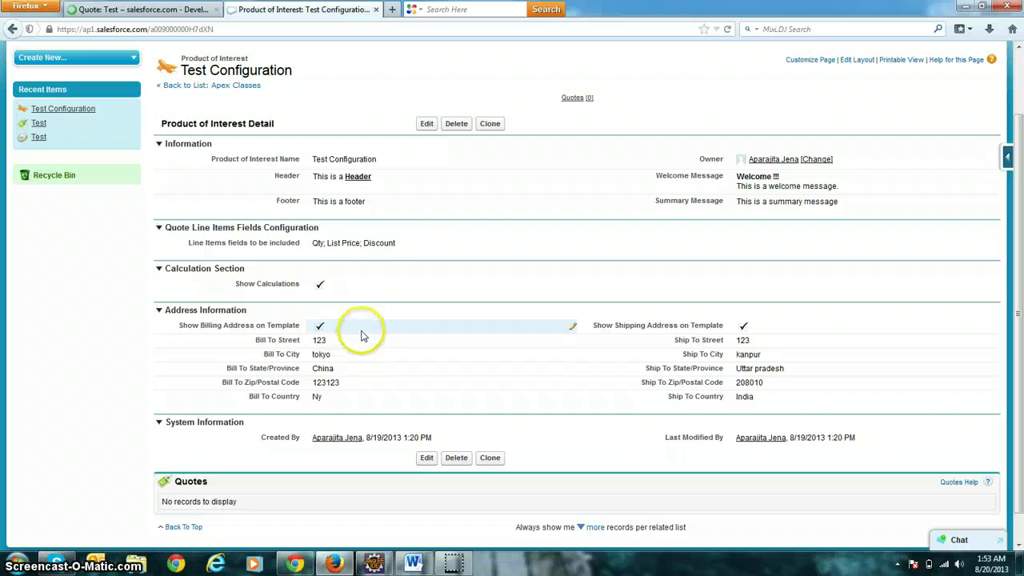
click(426, 124)
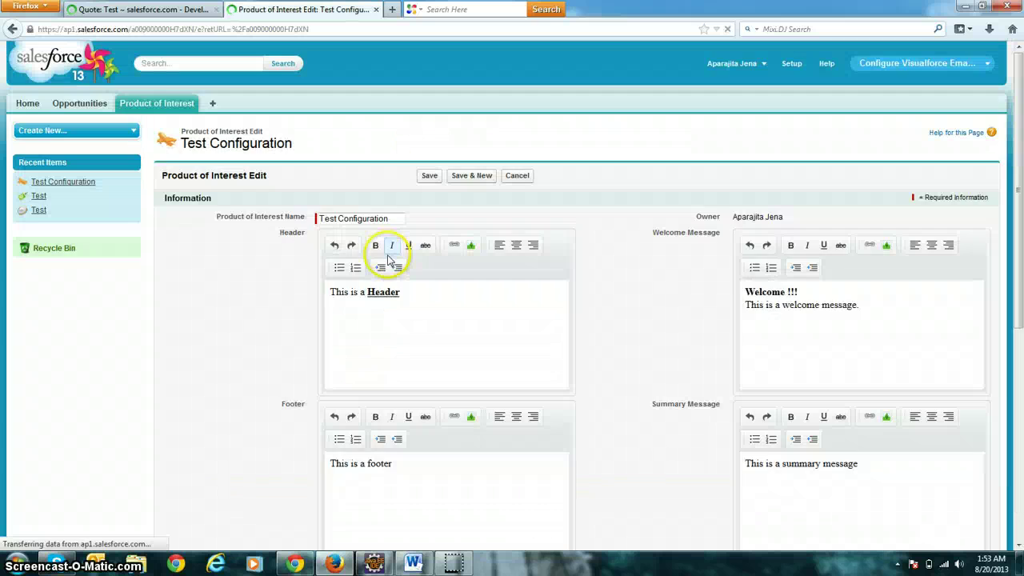
scroll(263, 286, down, 6)
scroll(253, 284, down, 1)
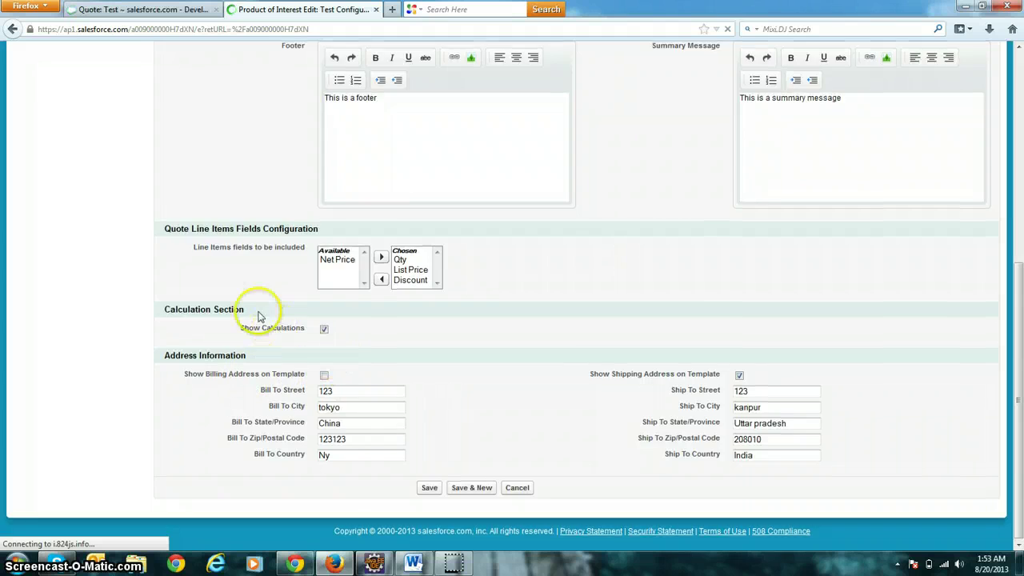
scroll(446, 187, up, 4)
click(429, 110)
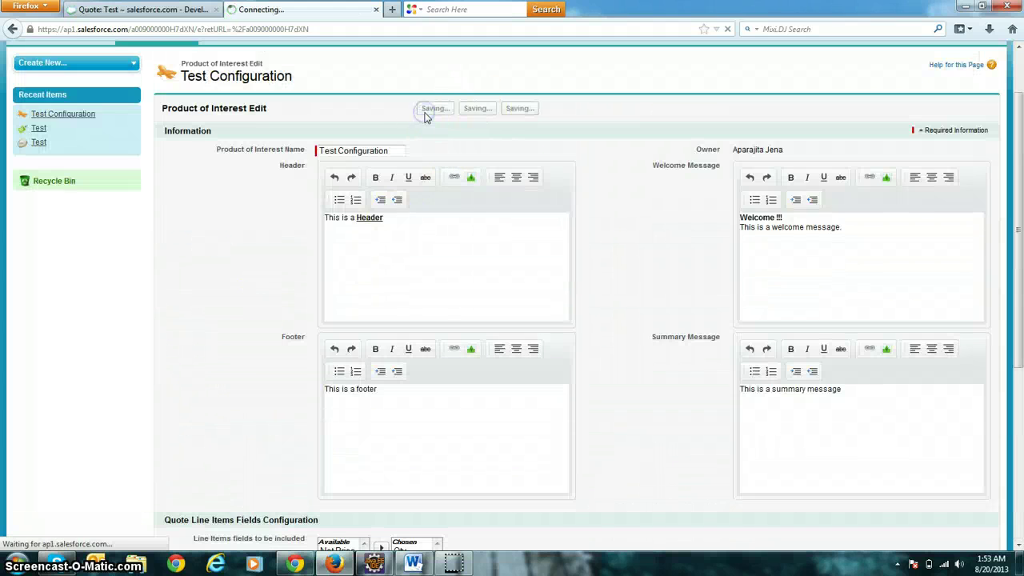
click(160, 10)
Edit and save the Test quote, then confirm its email preview lists only the shipping address.
click(426, 198)
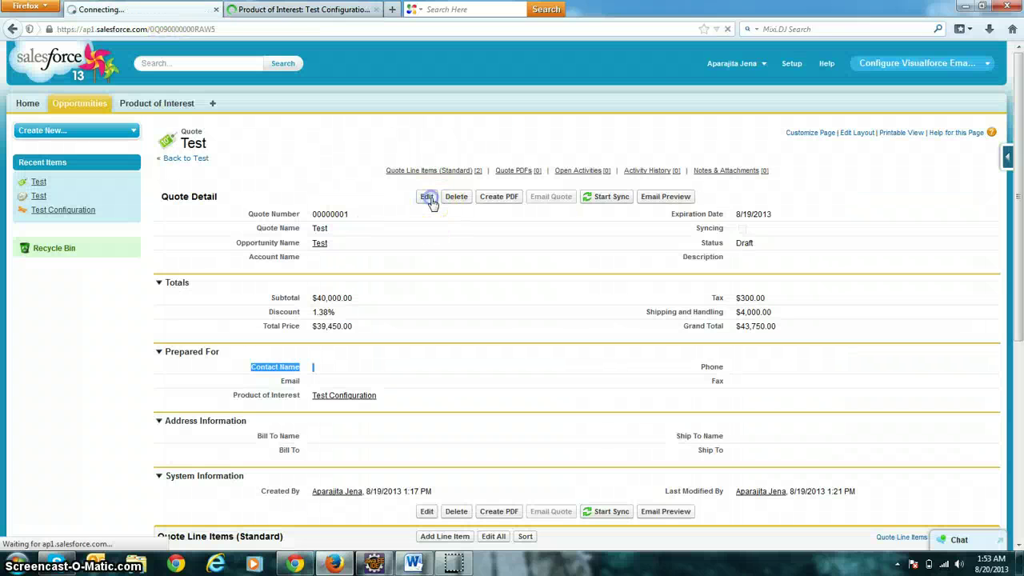
click(425, 174)
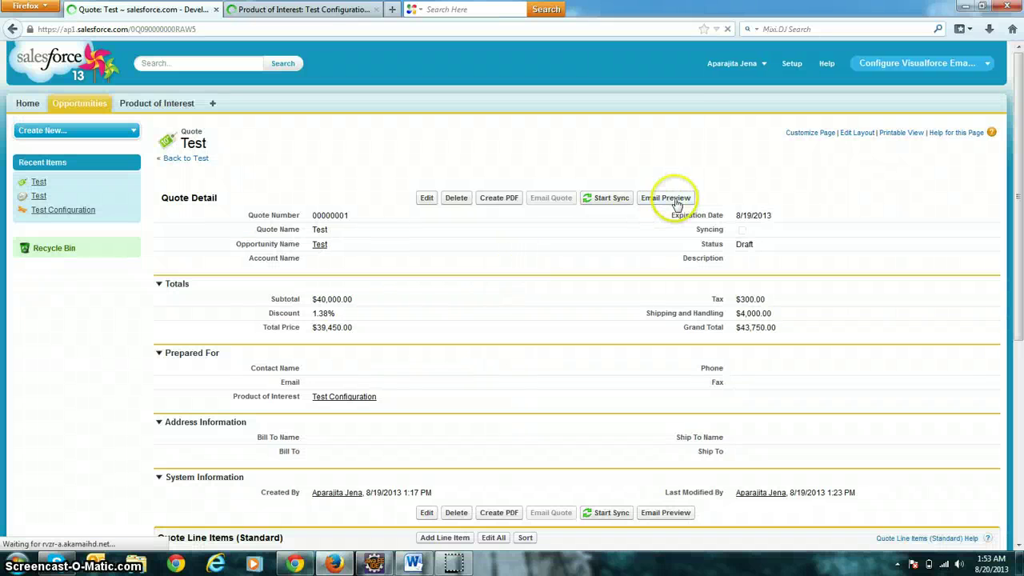
click(674, 200)
drag(525, 136, 396, 56)
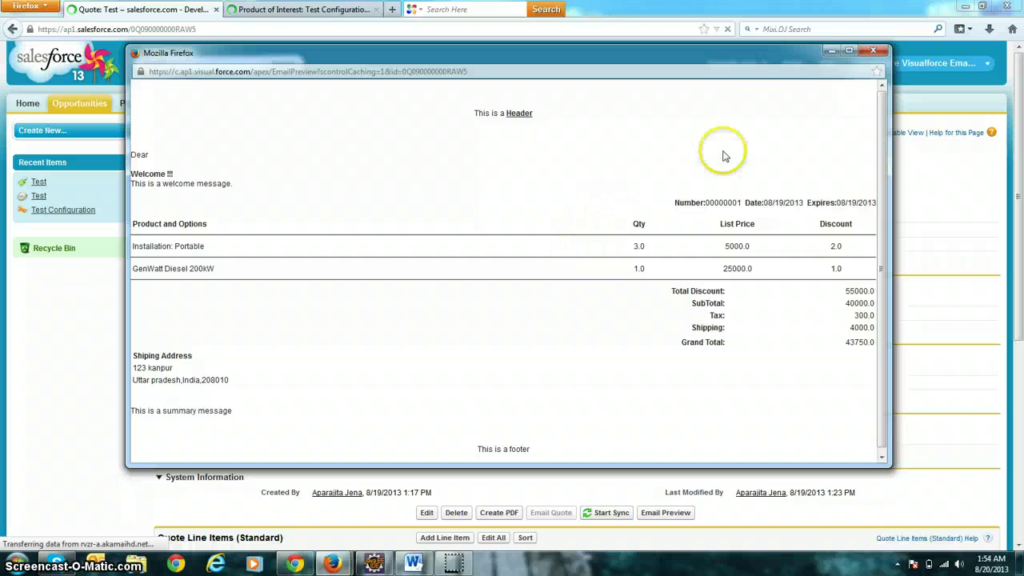
click(872, 49)
Add Net Price to Test Configuration's chosen line-item fields and save it.
click(338, 10)
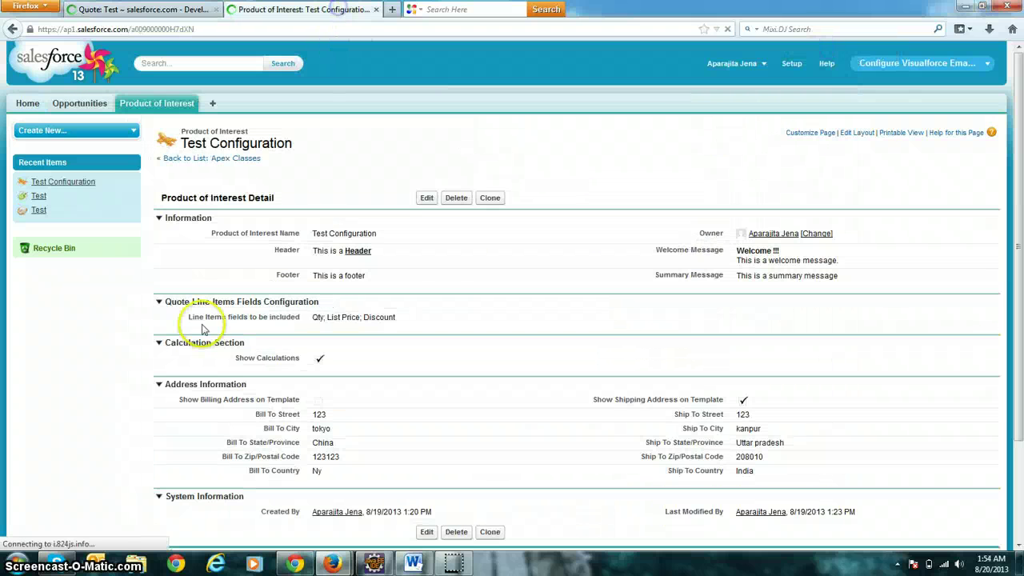
click(427, 199)
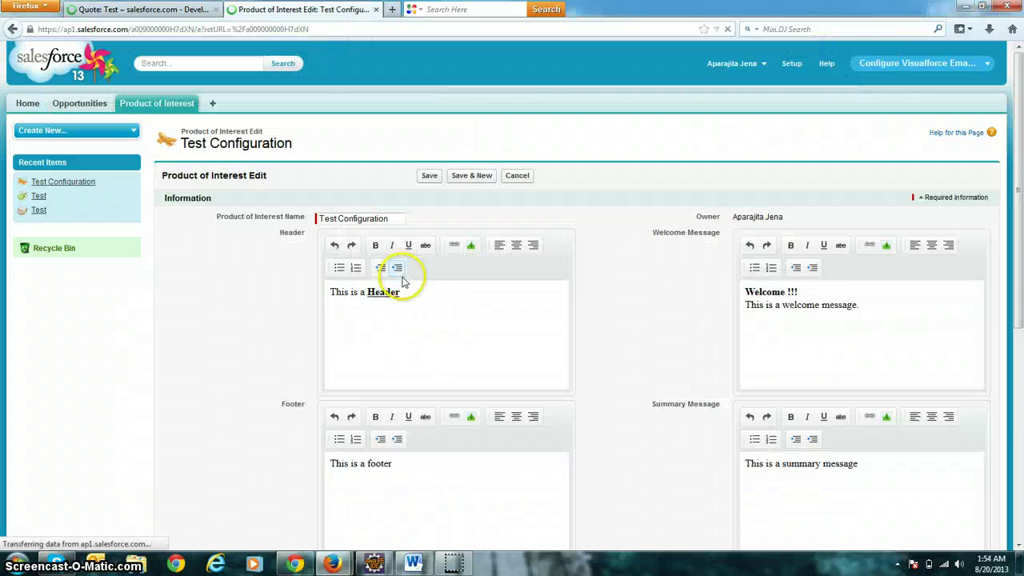
scroll(244, 266, down, 4)
scroll(244, 266, down, 5)
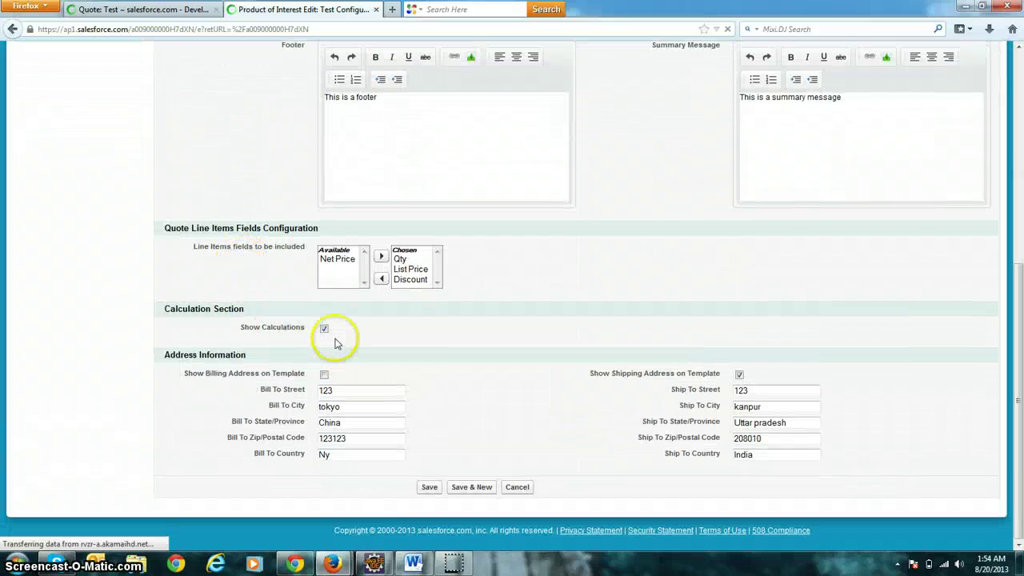
click(337, 258)
click(381, 261)
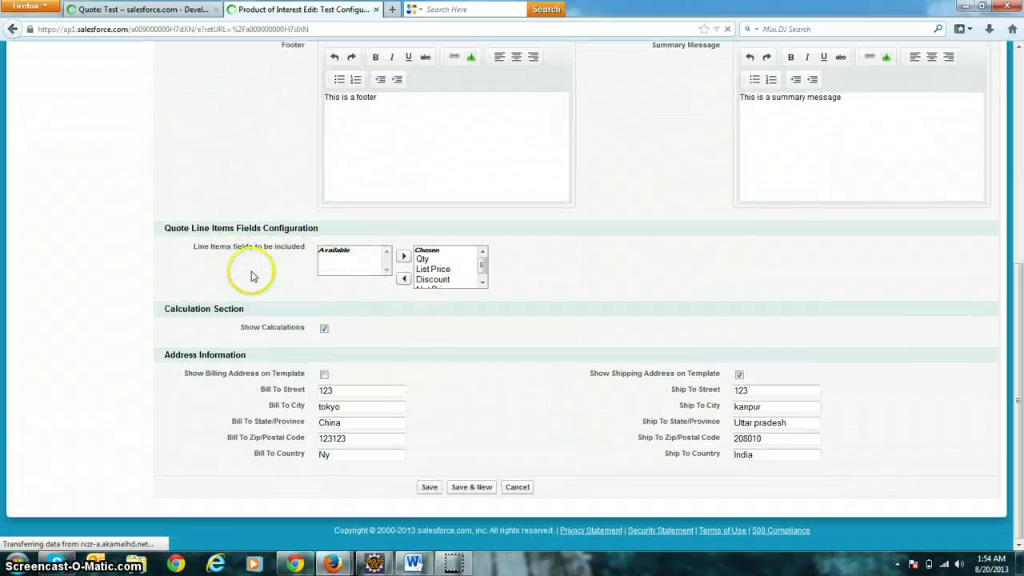
scroll(251, 272, up, 7)
click(426, 110)
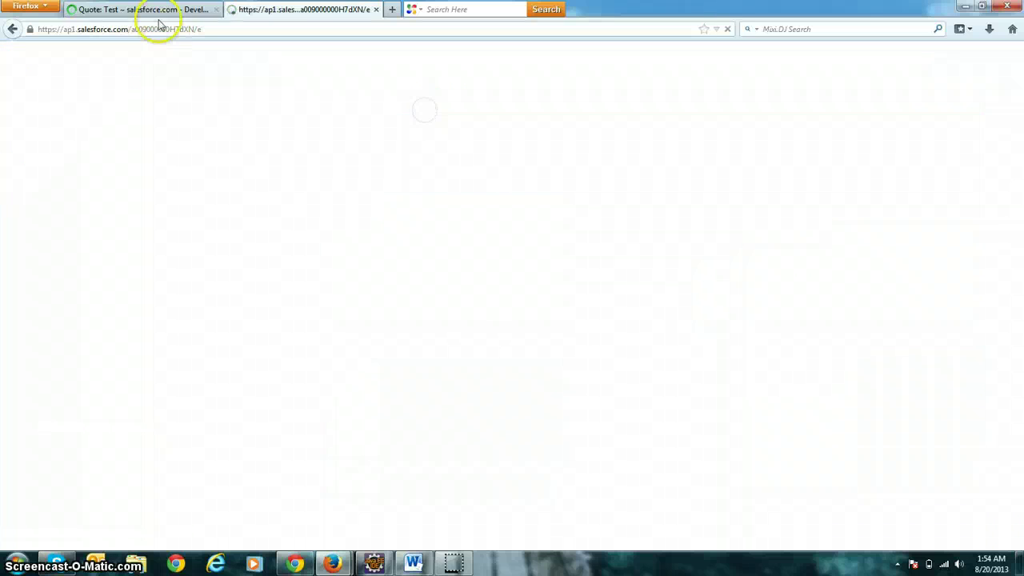
Edit and save the Test quote, then open its email preview.
click(425, 198)
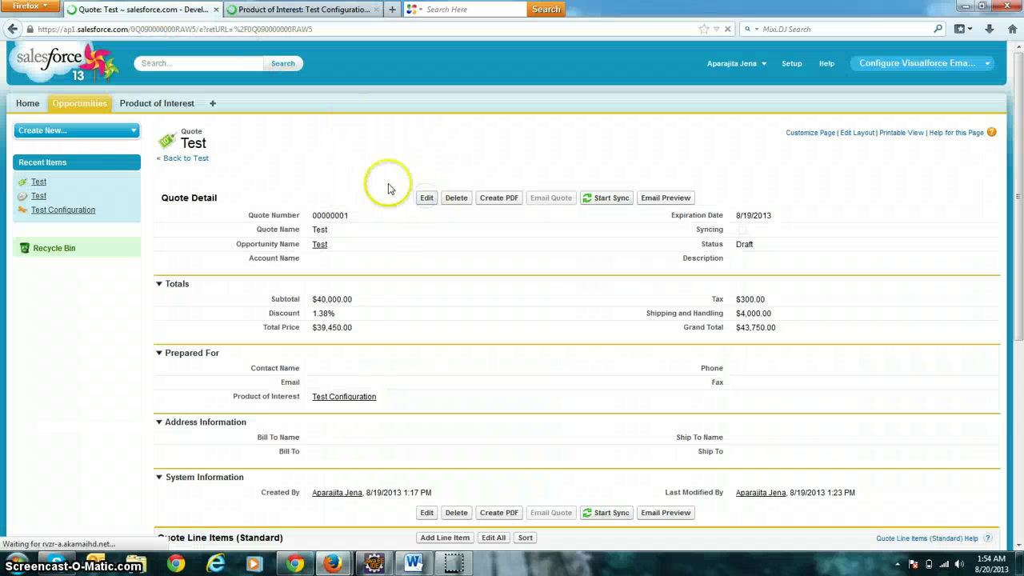
click(424, 177)
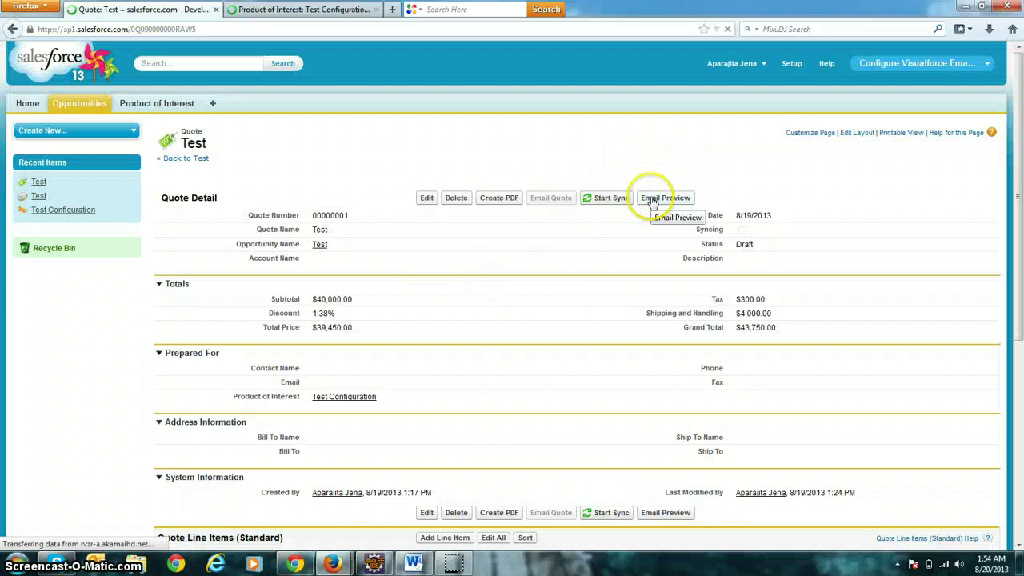
click(653, 200)
Check the preview's line-item table now includes a Net Price column, then close it.
drag(491, 136, 288, 100)
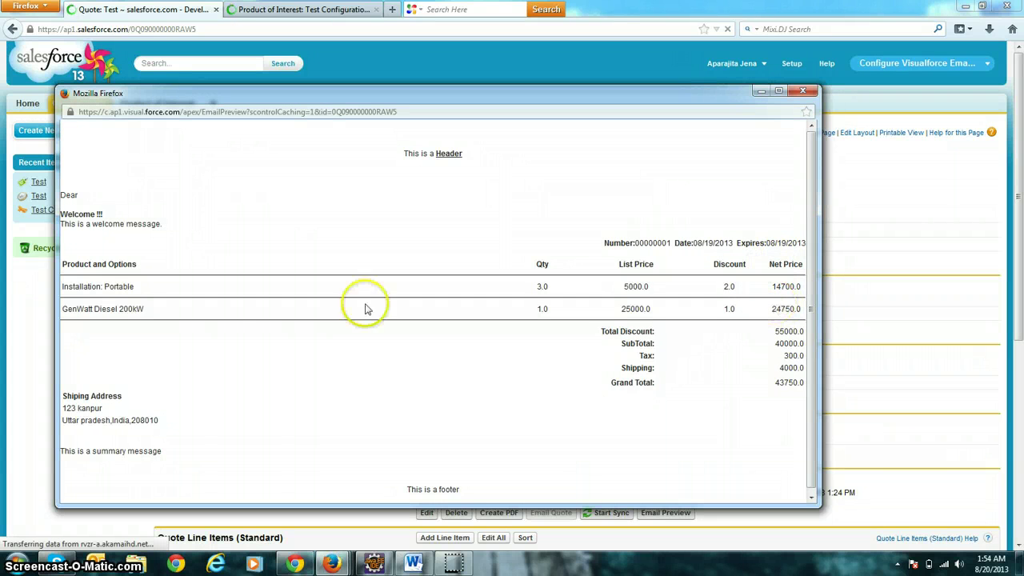
drag(64, 256, 613, 312)
click(487, 230)
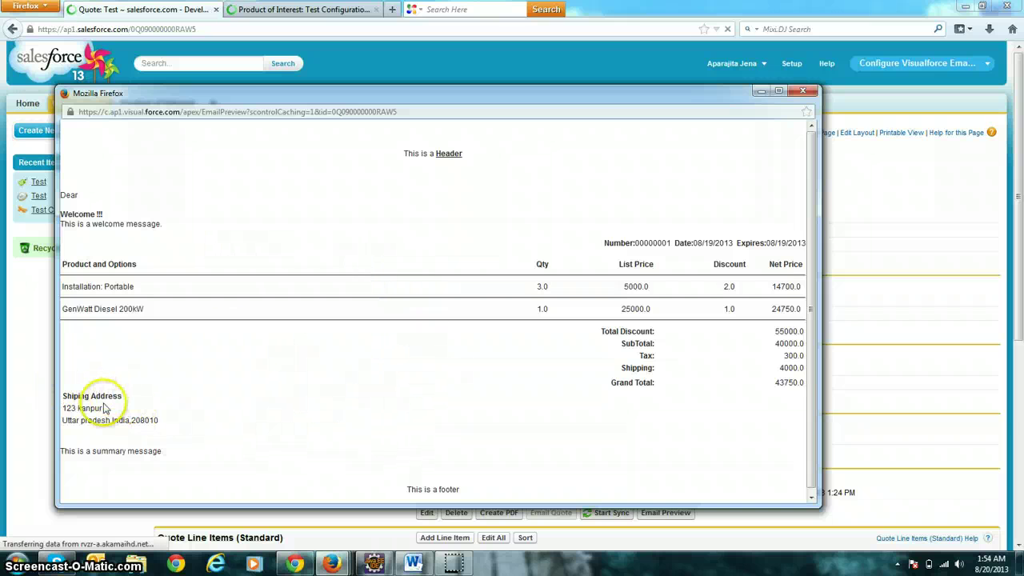
click(763, 92)
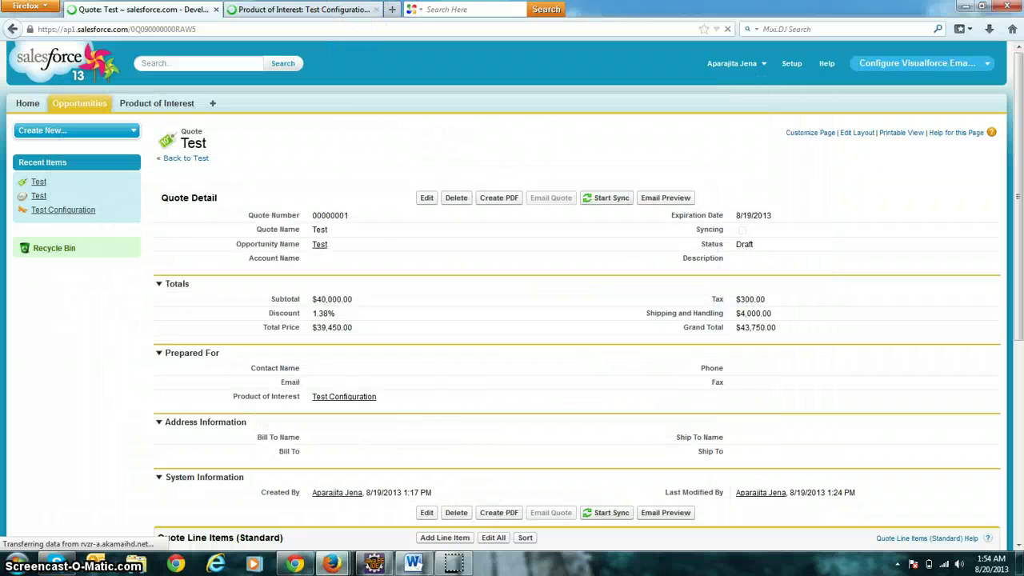
click(304, 10)
In Test Configuration, uncheck Show Calculations and check Show Billing Address on Template, then save.
click(424, 197)
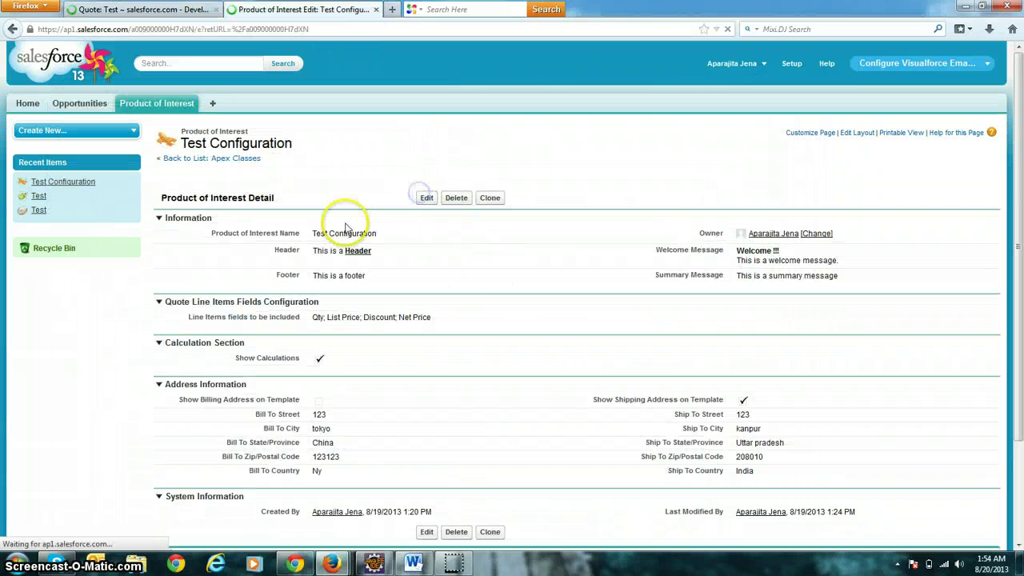
scroll(256, 234, down, 5)
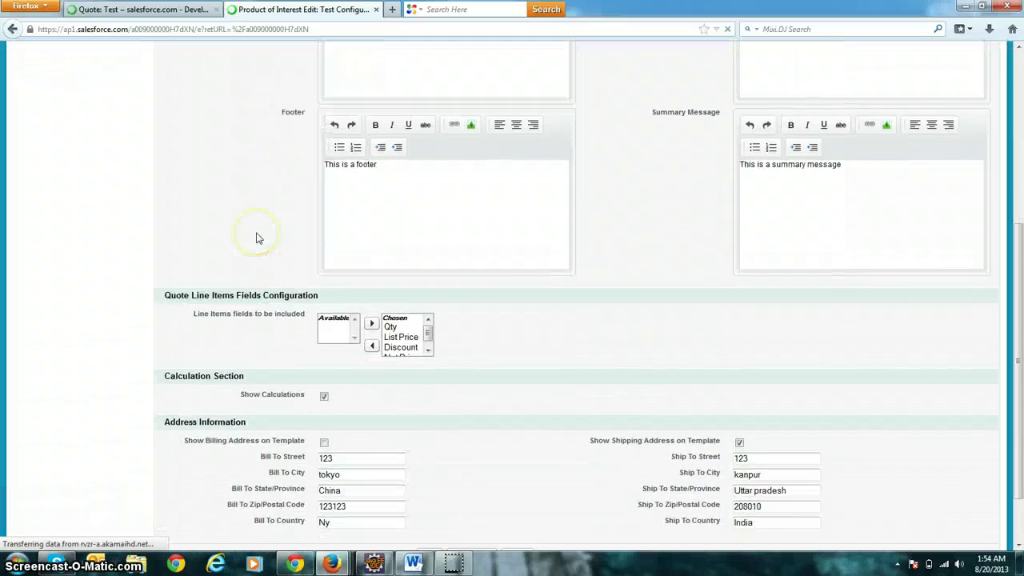
scroll(256, 237, down, 1)
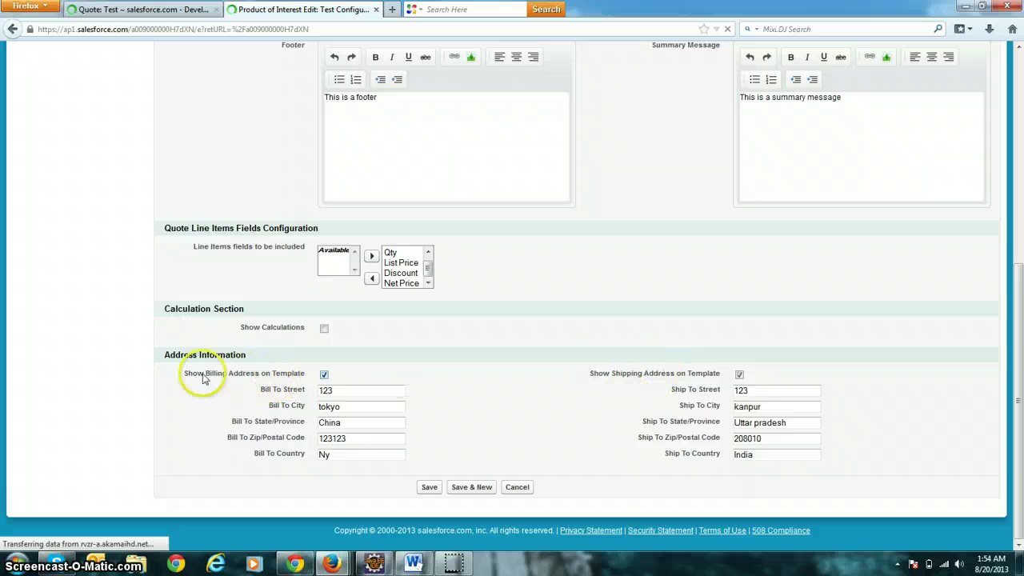
click(431, 490)
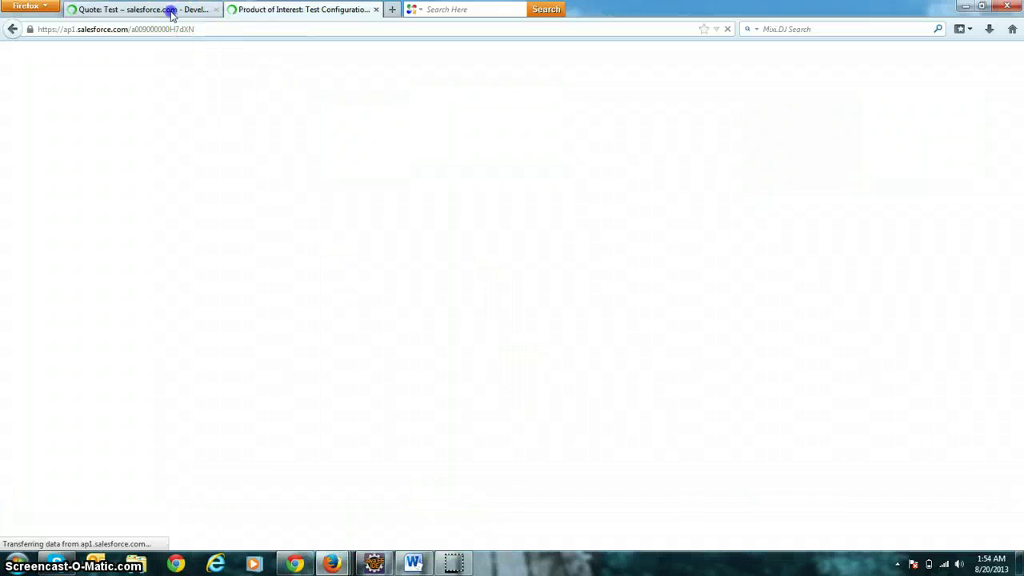
Re-save the Test quote and open its refreshed email preview.
click(171, 11)
click(426, 198)
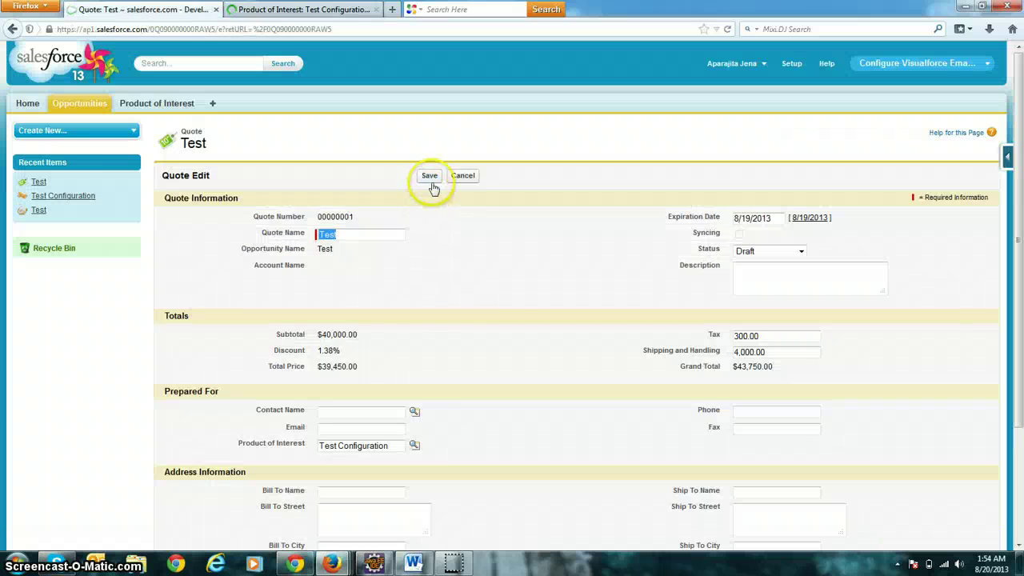
click(432, 177)
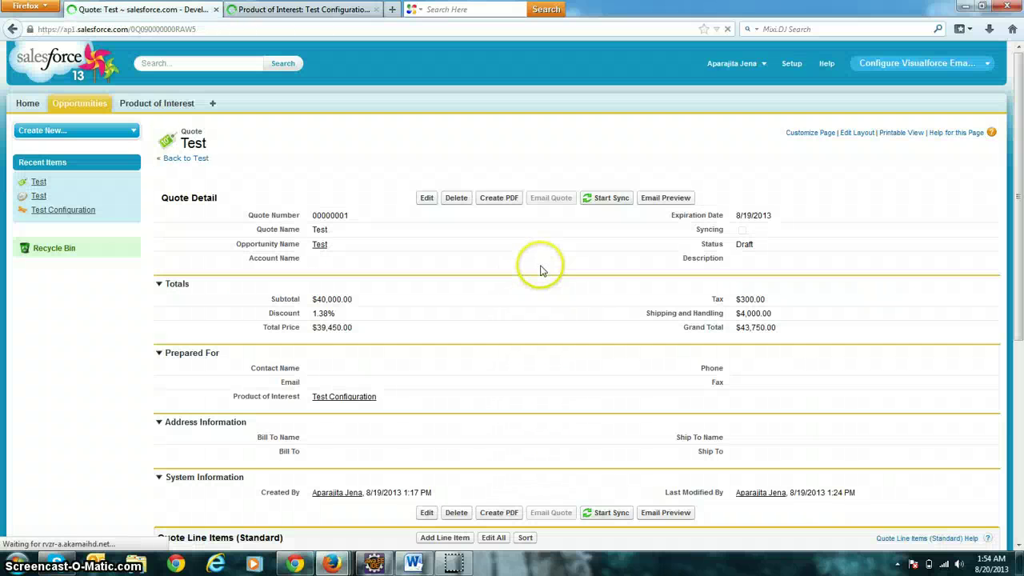
click(665, 198)
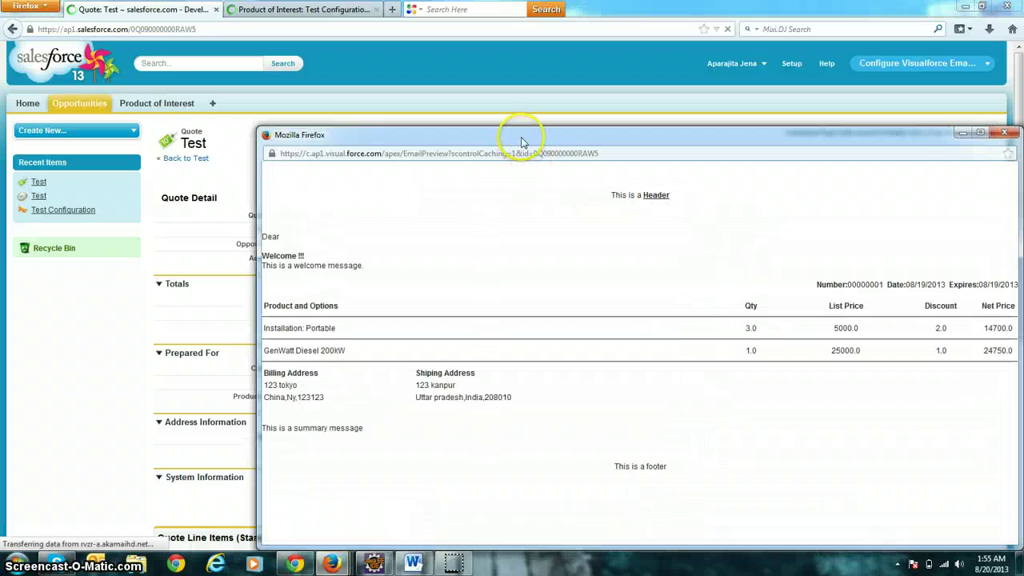
Inspect the preview's billing and shipping address block, with no totals shown, then close it.
drag(521, 140, 375, 100)
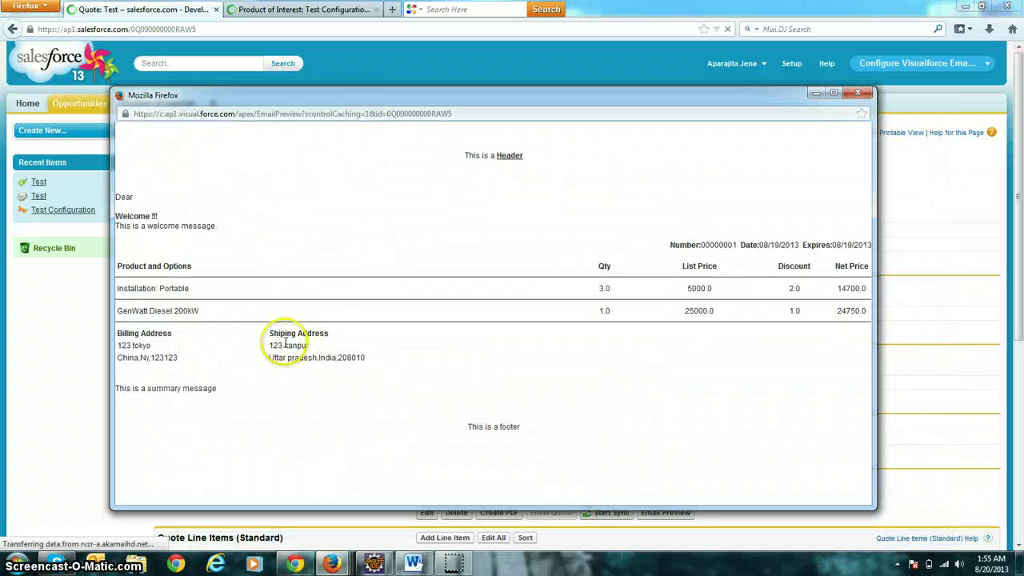
drag(121, 346, 734, 390)
click(737, 360)
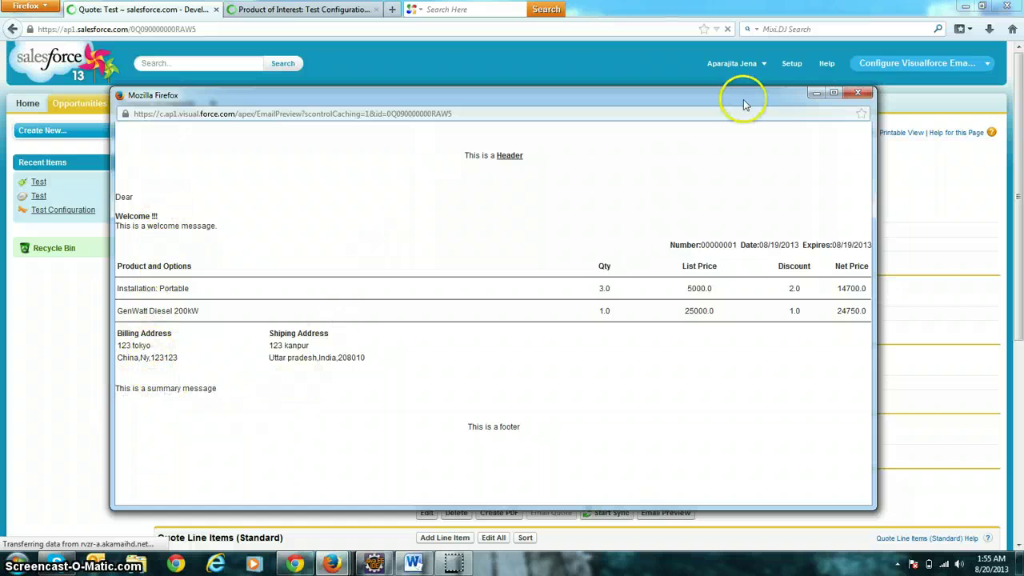
click(857, 92)
Save the Test Configuration header/footer settings with calculations back on, then re-save the Test quote.
click(342, 10)
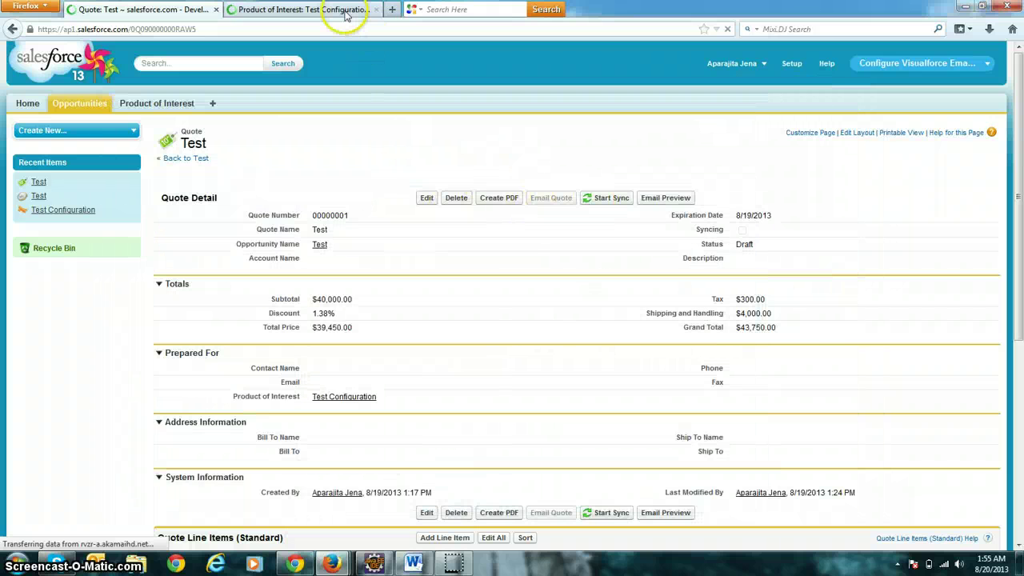
scroll(400, 240, down, 2)
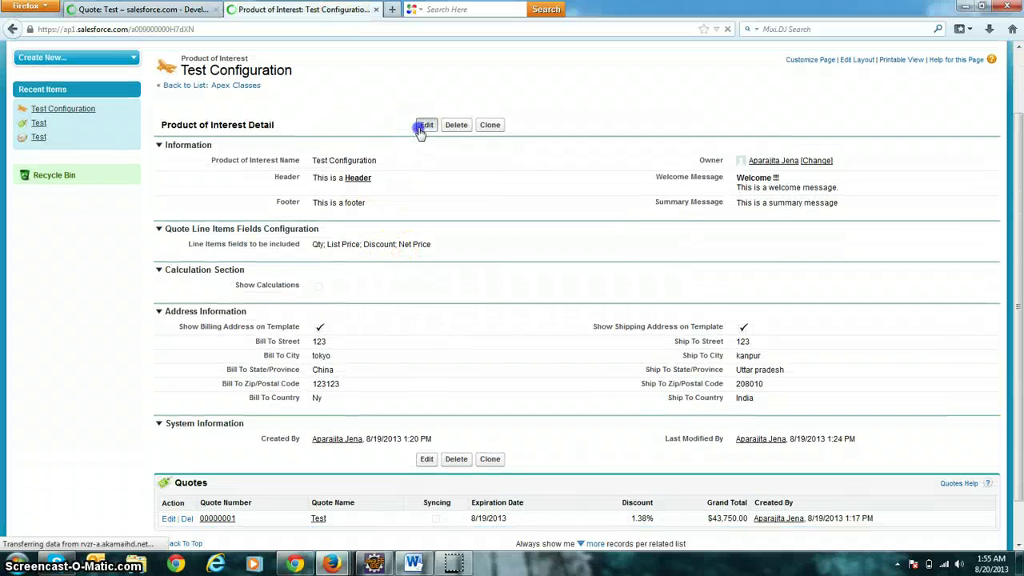
click(421, 128)
scroll(343, 297, down, 4)
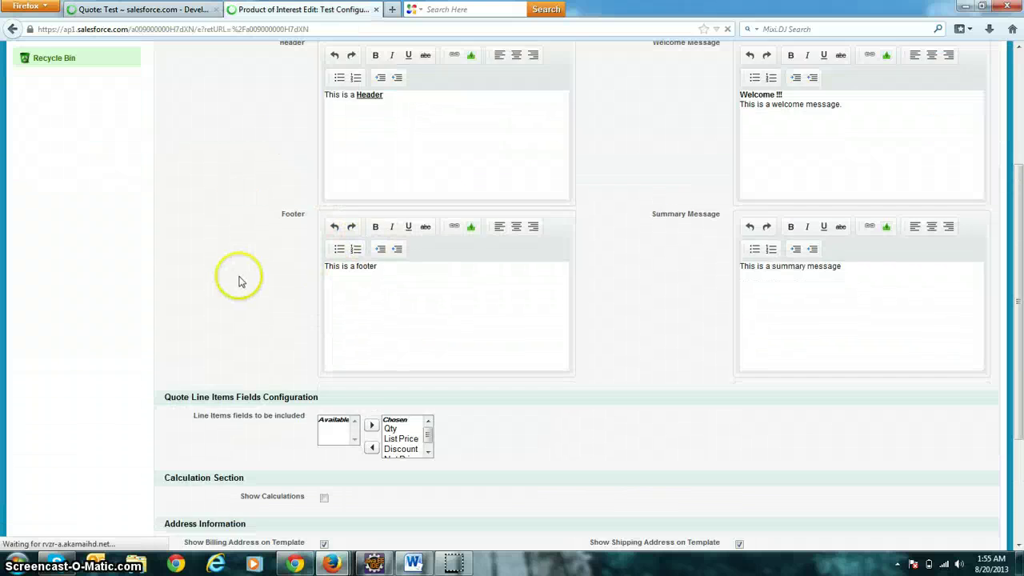
scroll(239, 281, down, 4)
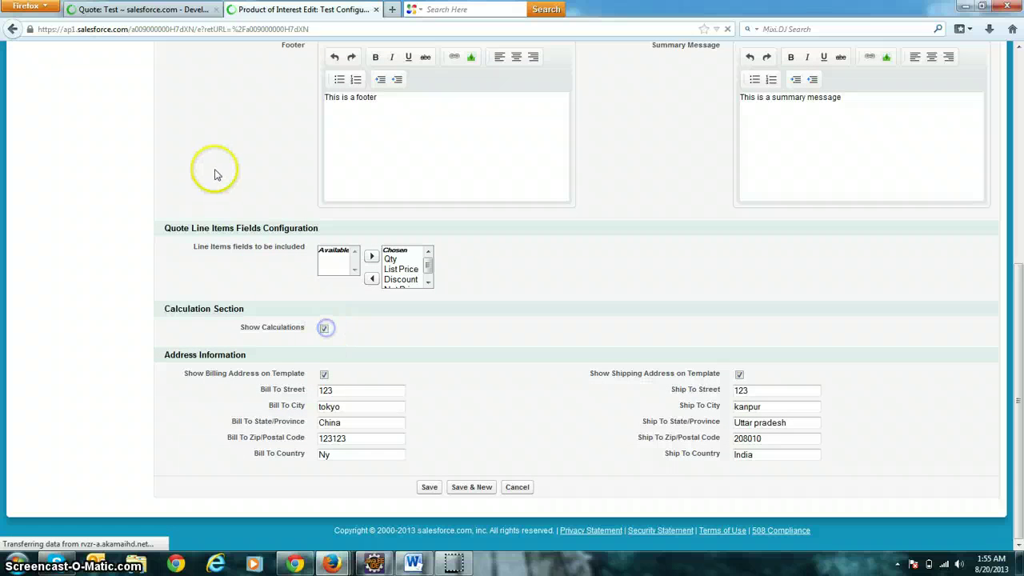
scroll(215, 174, up, 7)
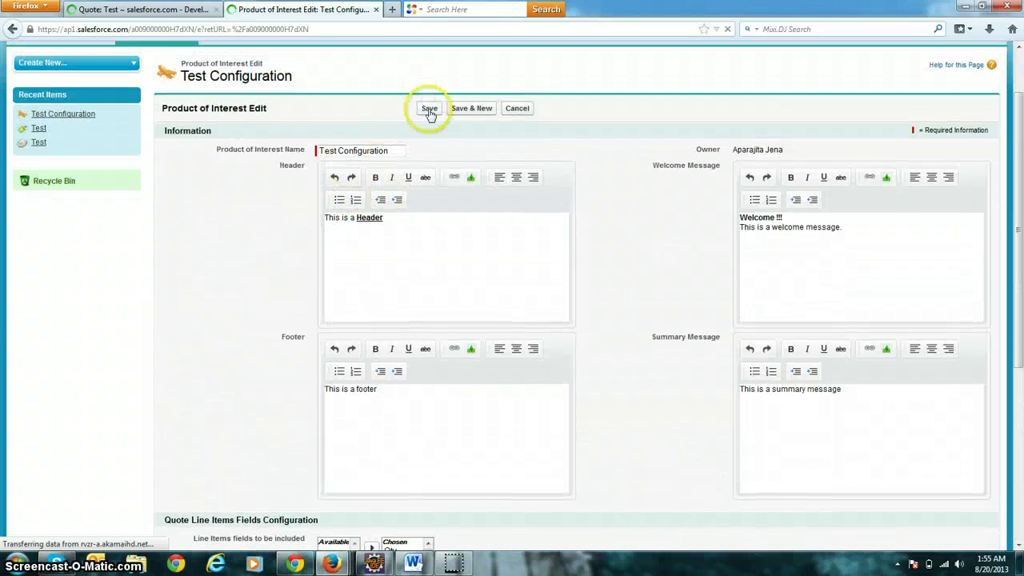
click(430, 108)
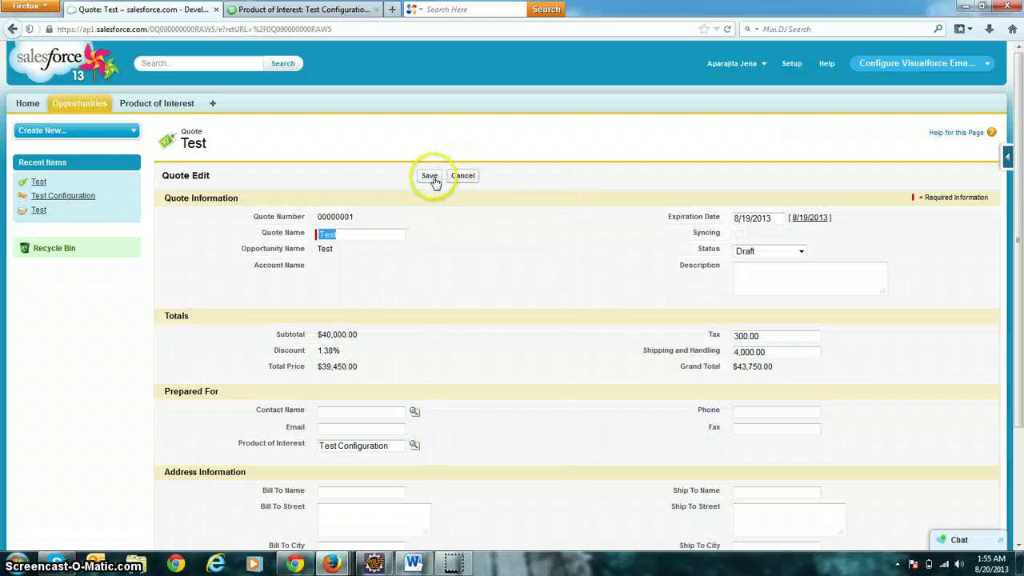
click(434, 175)
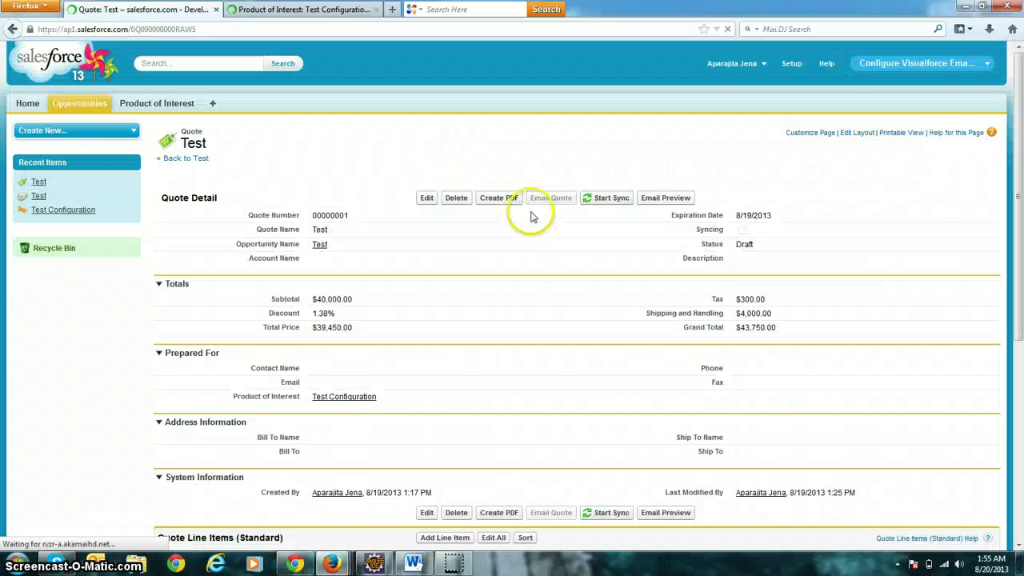
click(677, 200)
drag(531, 136, 386, 76)
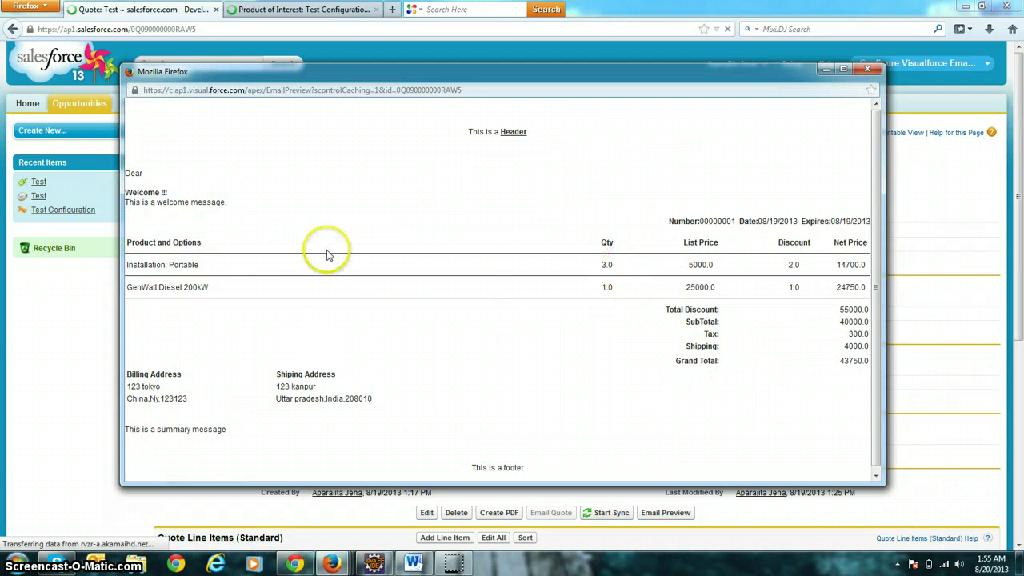
drag(244, 209, 126, 191)
click(153, 172)
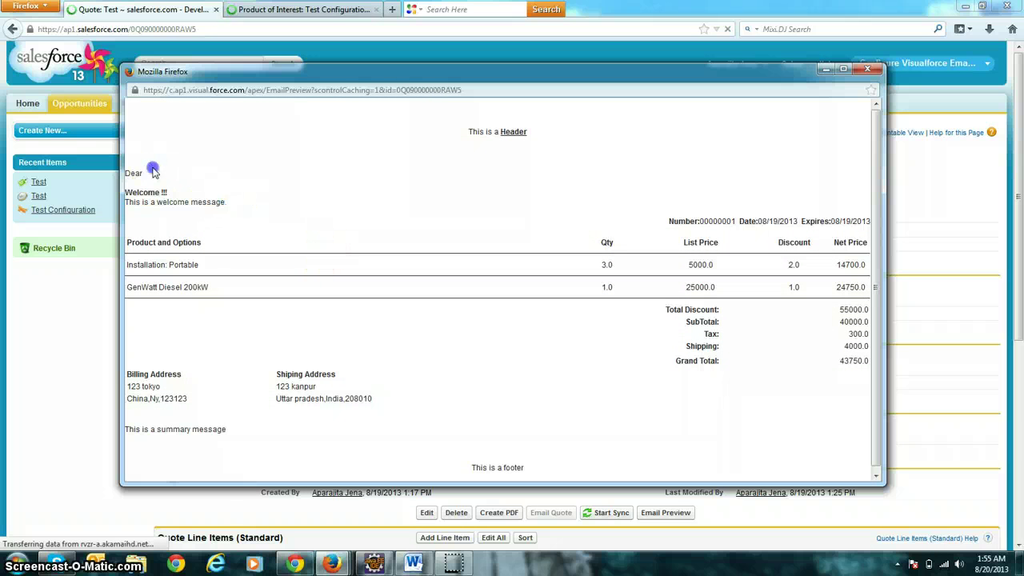
click(454, 136)
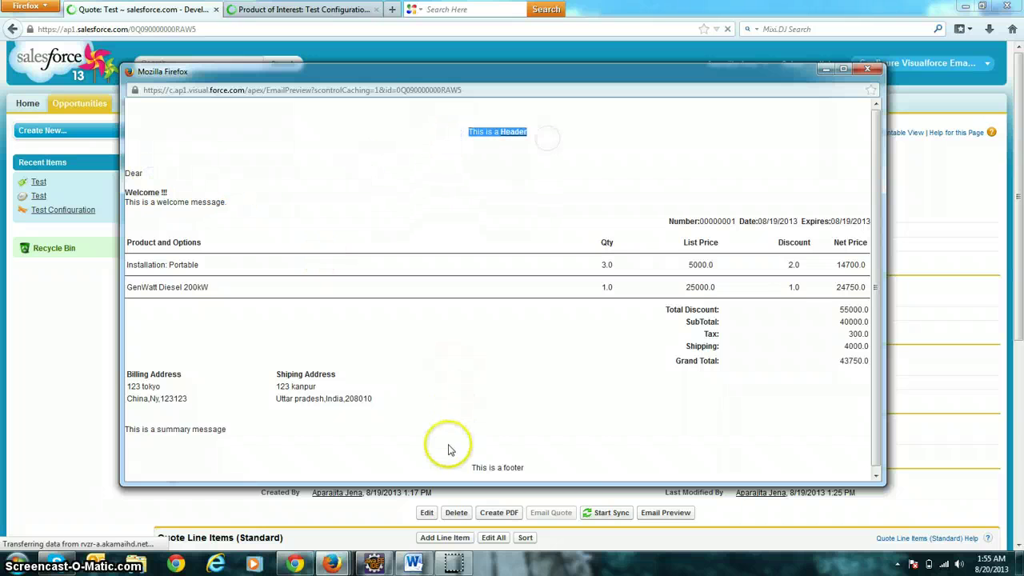
drag(445, 451, 480, 477)
drag(228, 426, 140, 426)
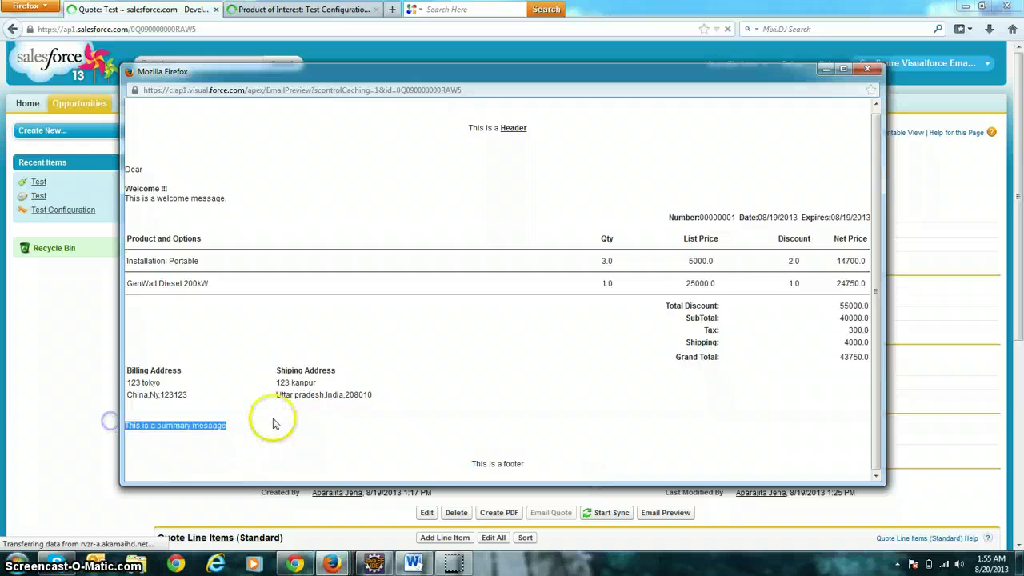
click(274, 423)
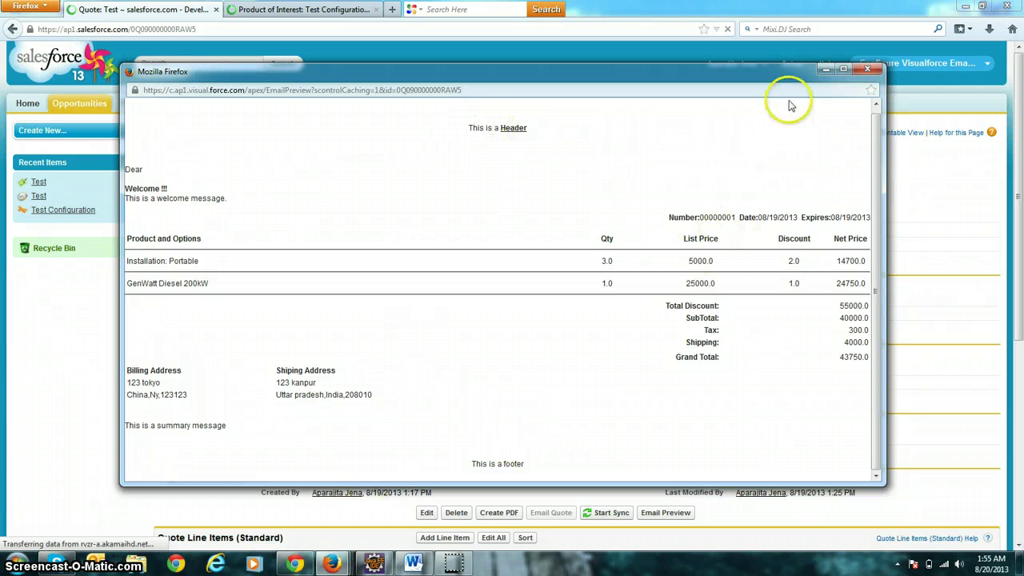
click(820, 72)
In Chrome, open the test opportunity and review its Test Configuration product-of-interest record.
click(295, 564)
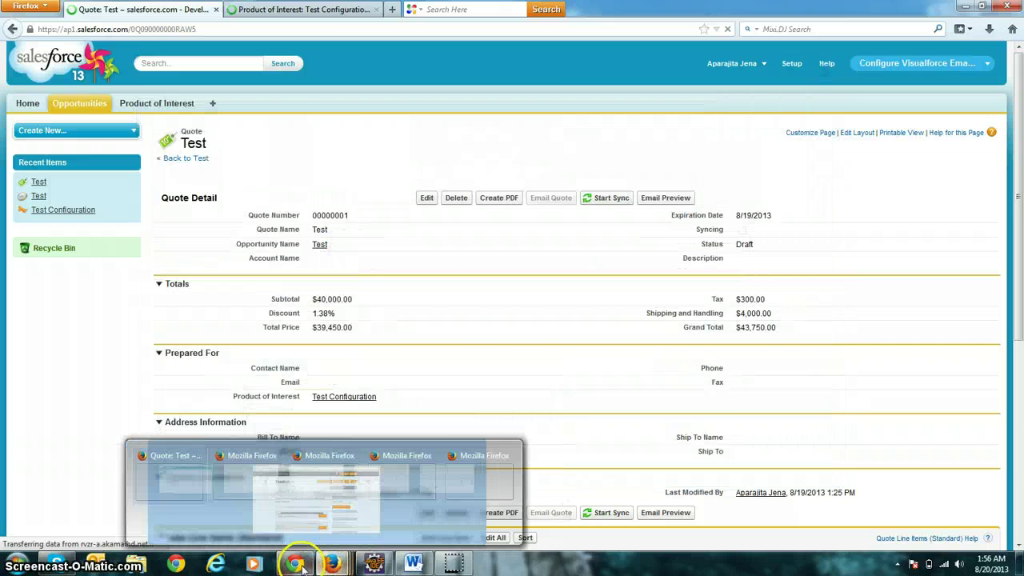
click(303, 496)
click(264, 9)
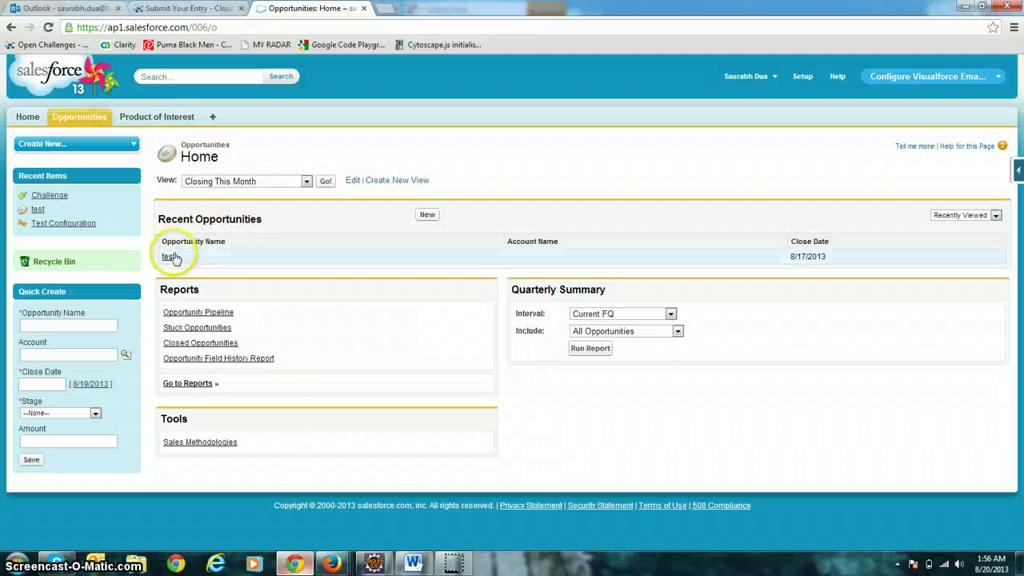
click(170, 257)
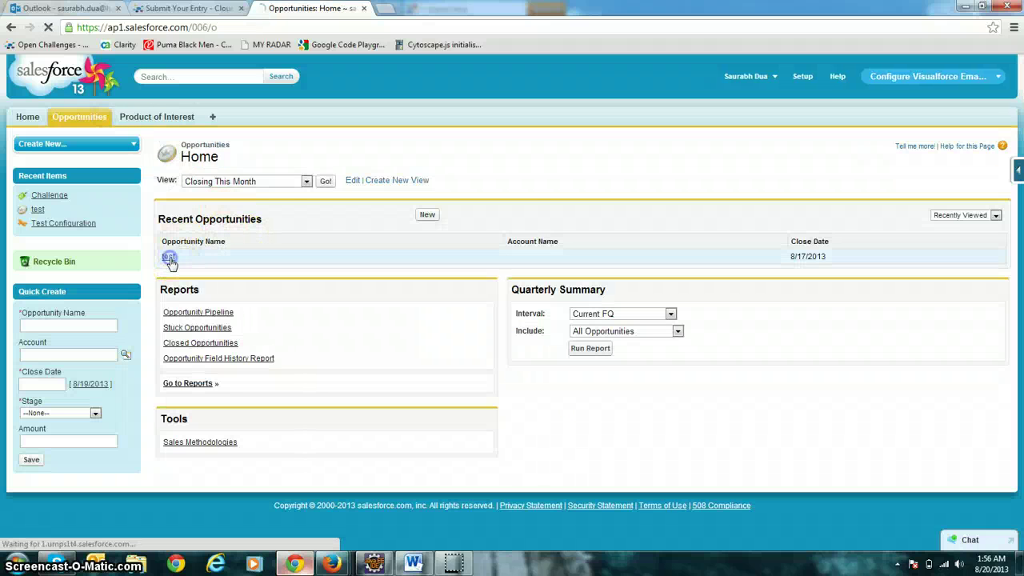
click(176, 117)
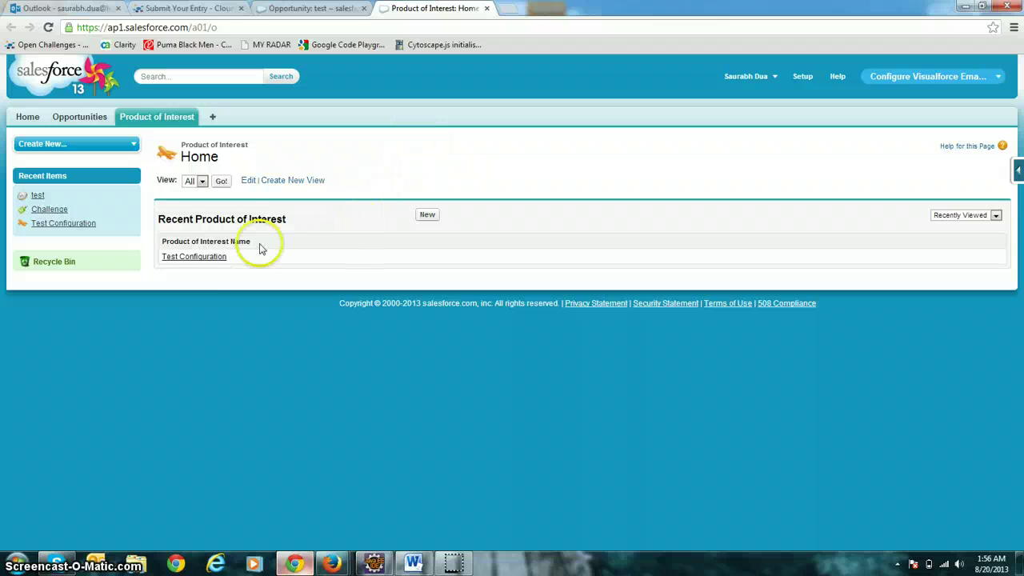
click(212, 259)
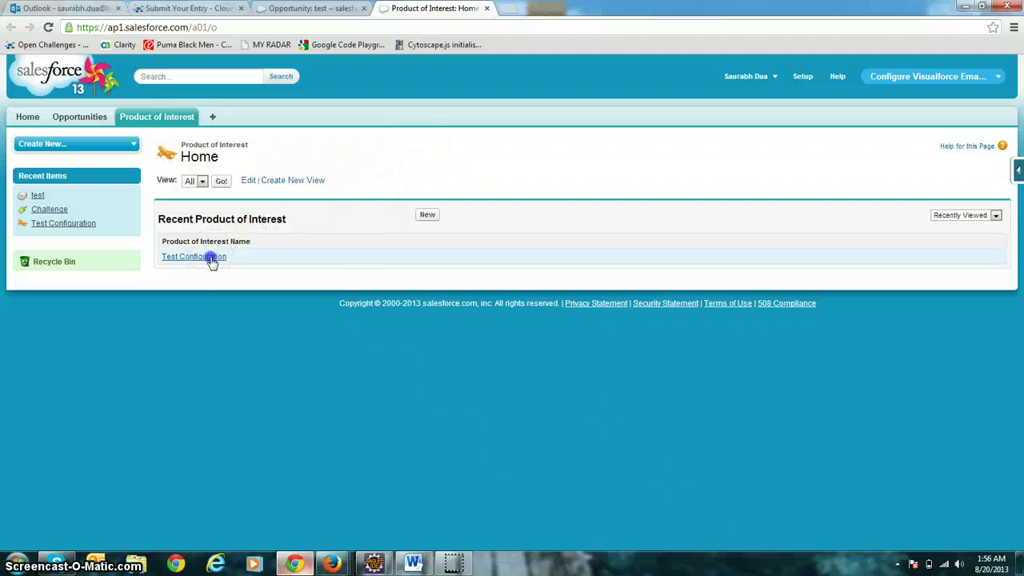
scroll(292, 320, down, 3)
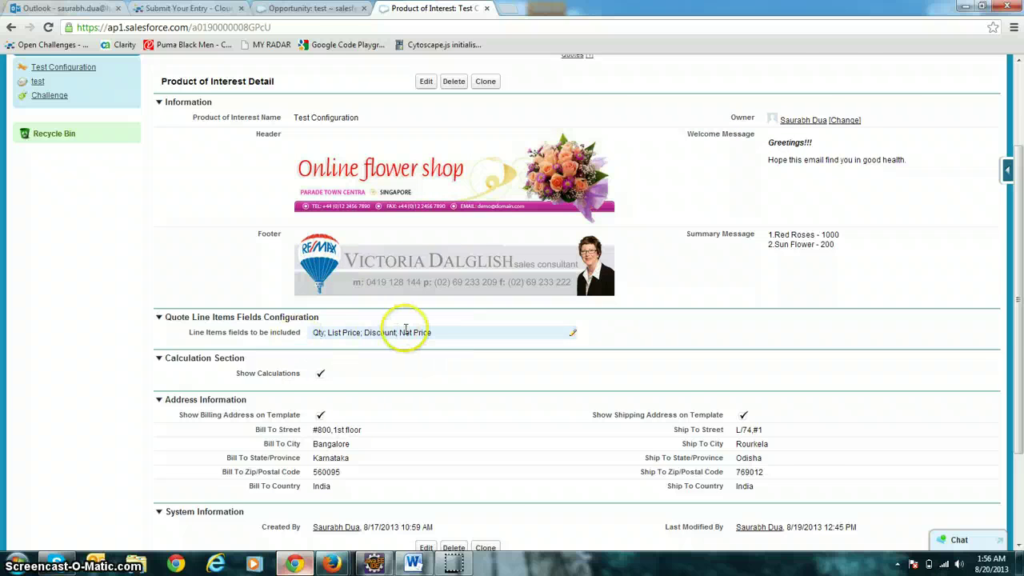
scroll(405, 330, down, 2)
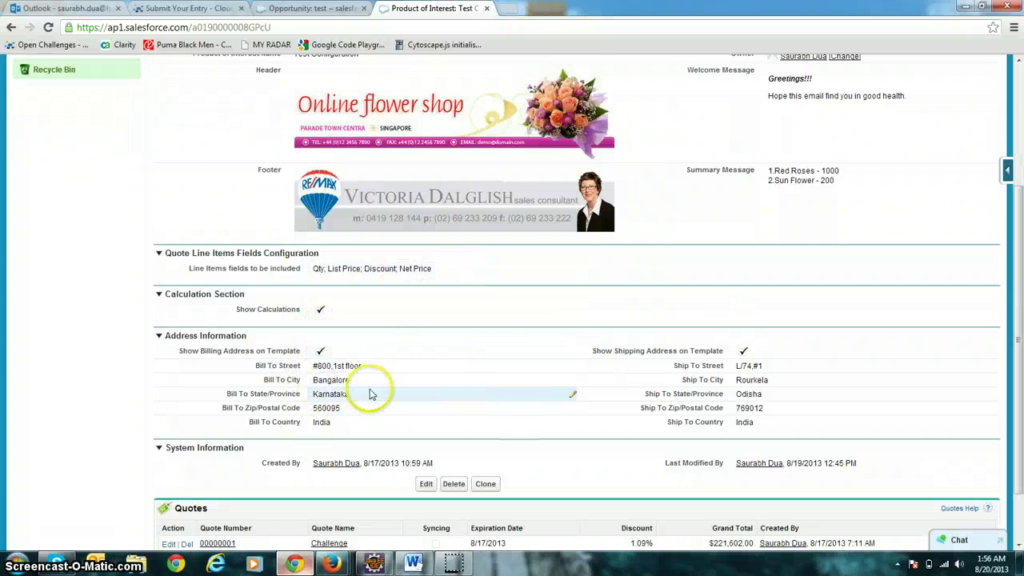
scroll(369, 393, up, 3)
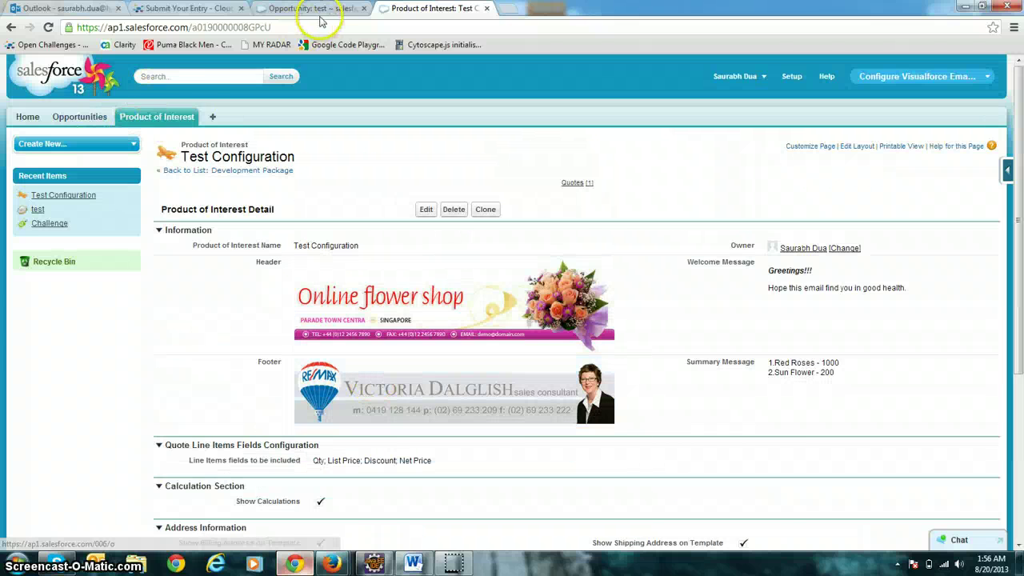
Edit and re-save quote 00000001 (Challenge), then open its email preview.
click(316, 9)
scroll(264, 304, down, 5)
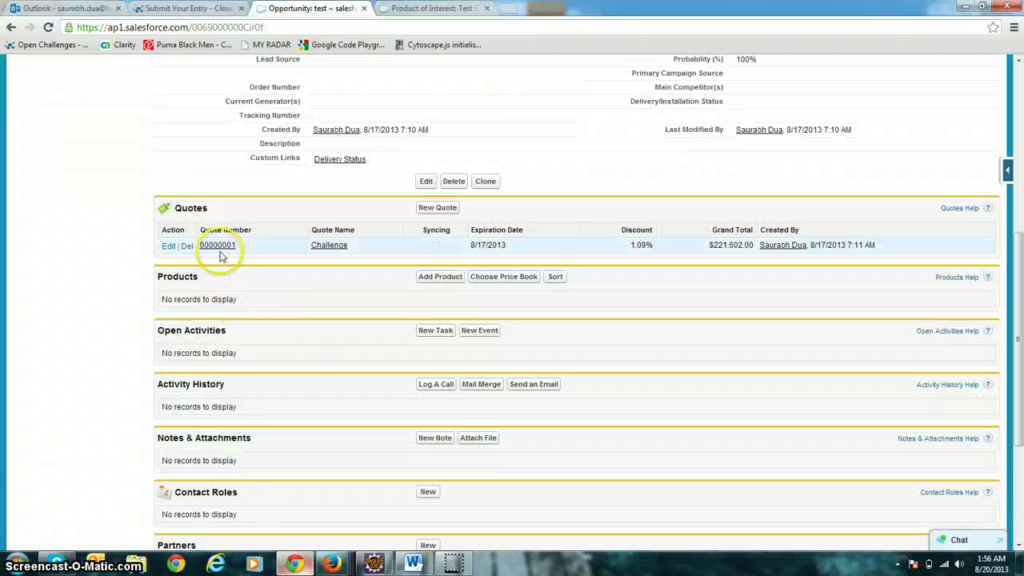
click(220, 247)
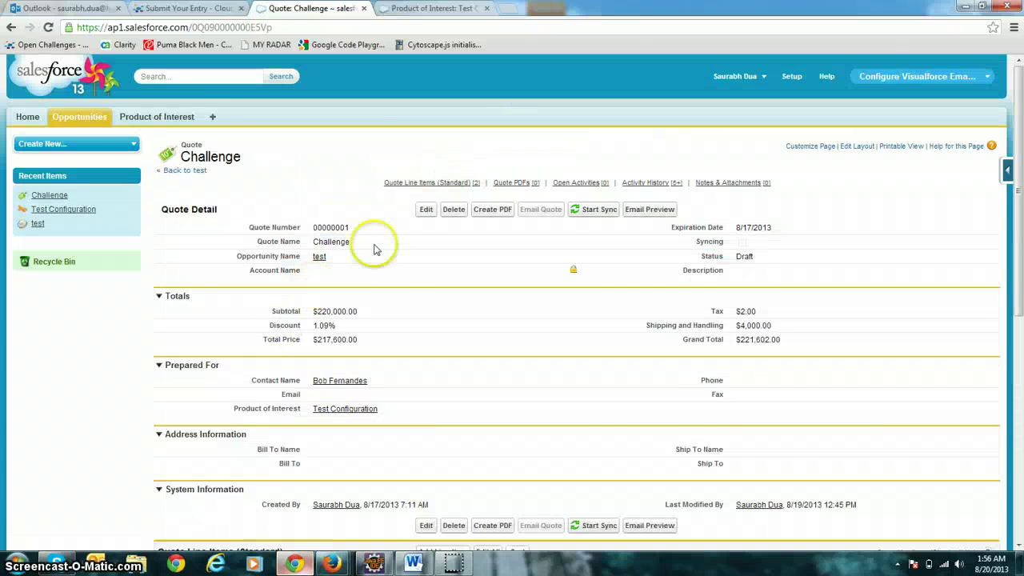
scroll(374, 248, down, 2)
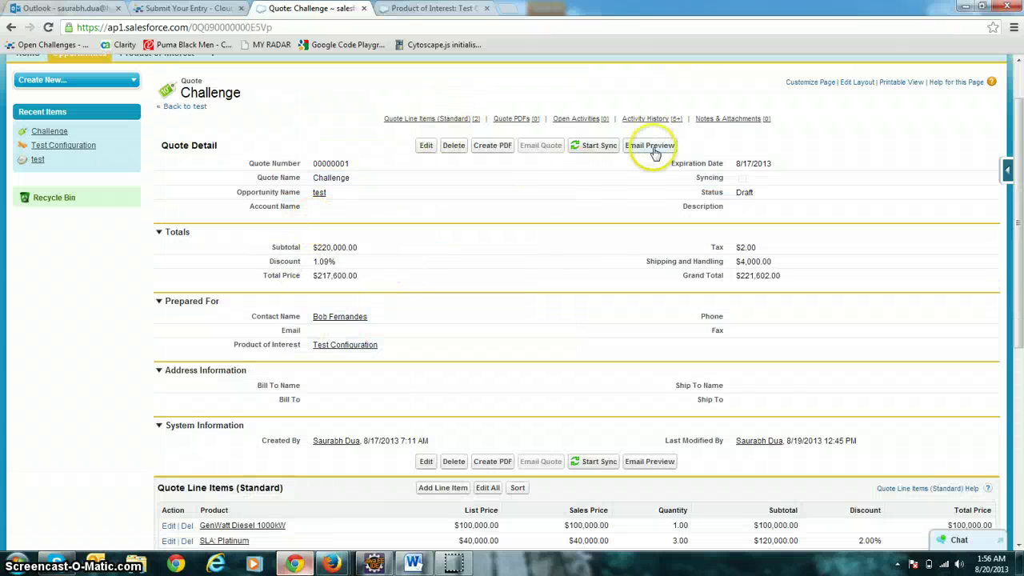
click(432, 149)
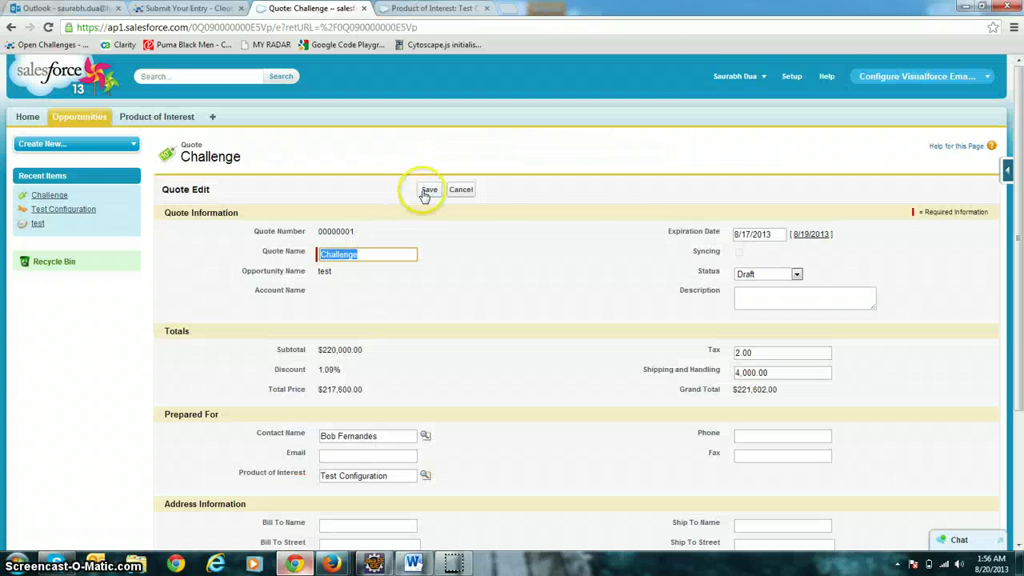
click(423, 190)
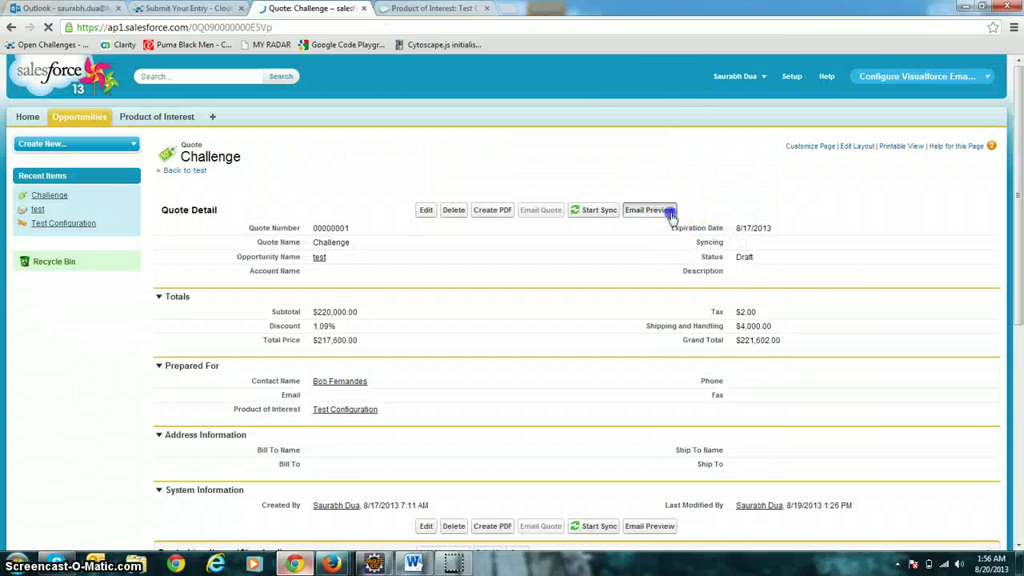
click(649, 210)
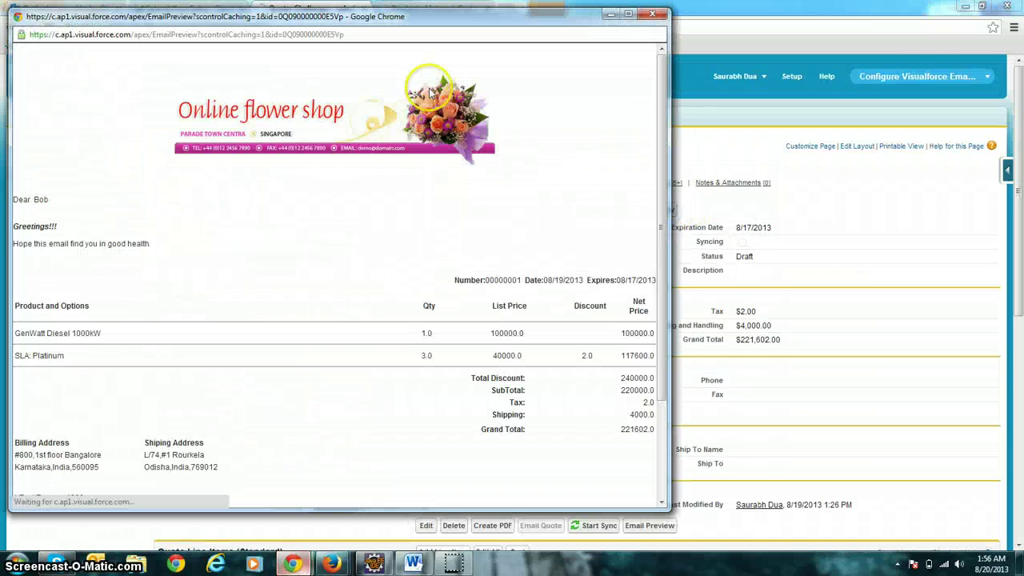
Maximize the email preview and check its greeting, quote number, Qty column, totals and Red Roses/Sun Flower items.
double_click(400, 18)
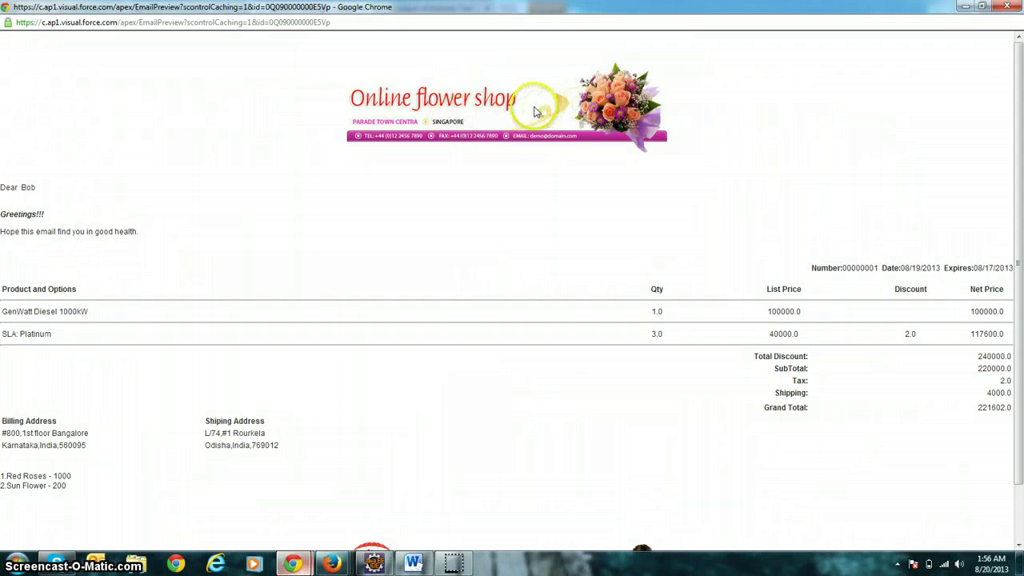
scroll(528, 112, down, 1)
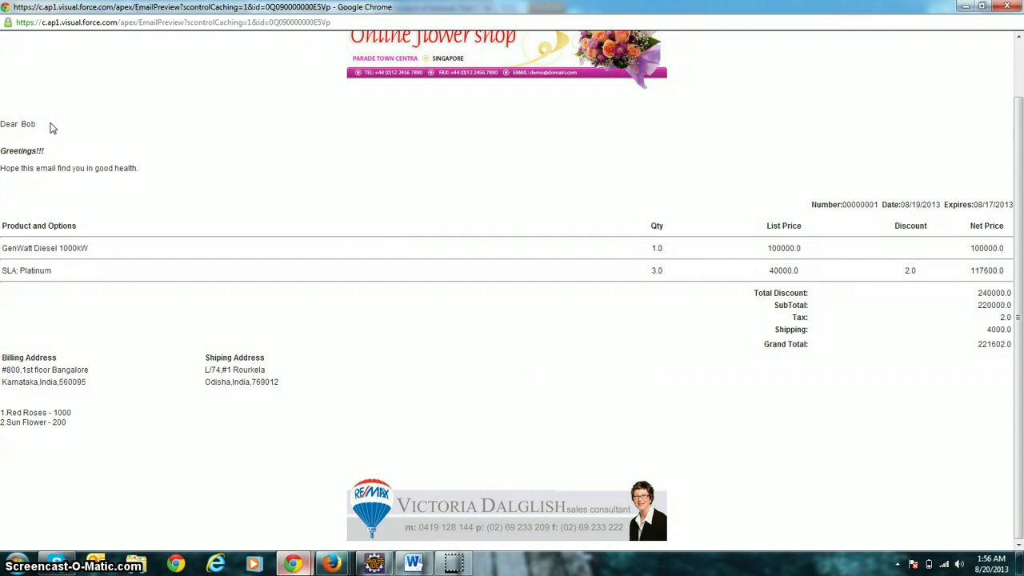
mouse_move(149, 176)
mouse_down()
mouse_move(18, 164)
mouse_move(3, 152)
mouse_up()
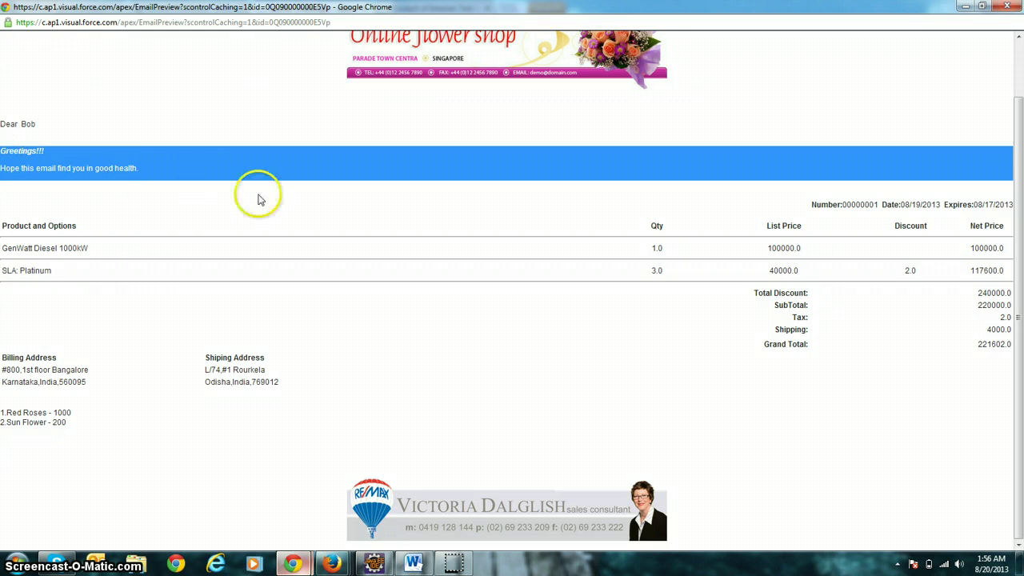
click(258, 197)
drag(791, 204, 957, 205)
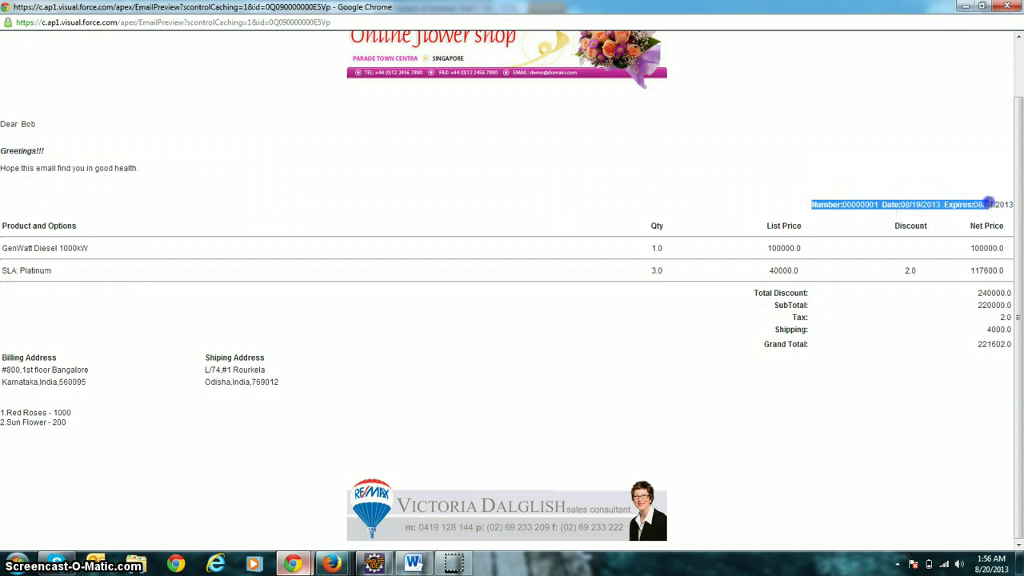
click(803, 195)
drag(812, 203, 996, 196)
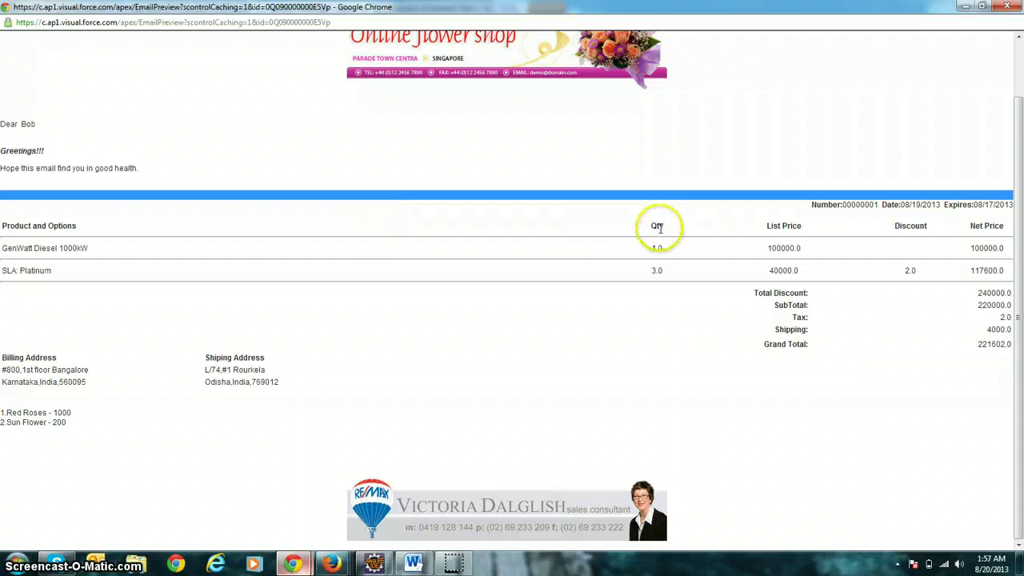
double_click(658, 226)
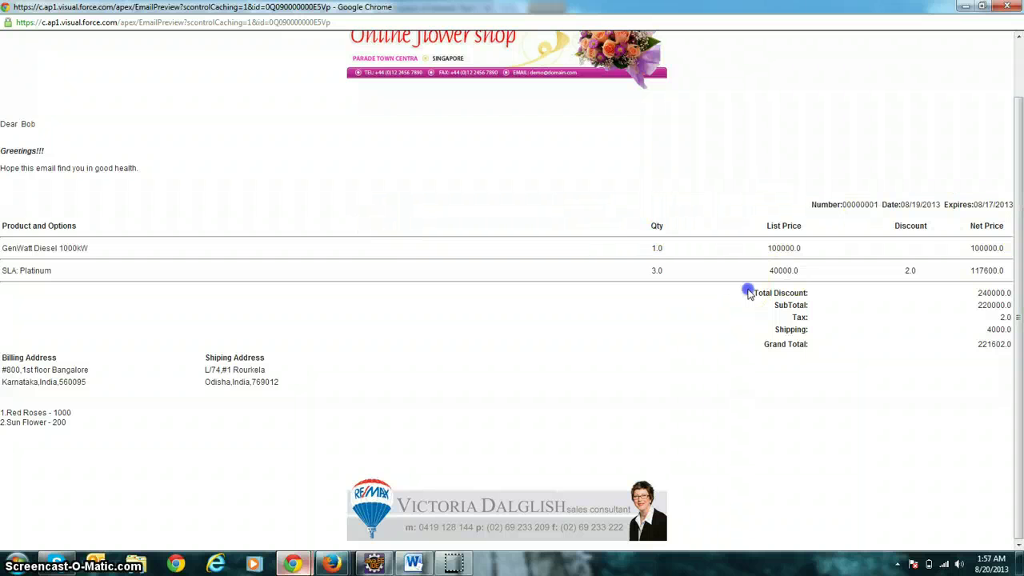
drag(748, 293, 816, 360)
click(813, 360)
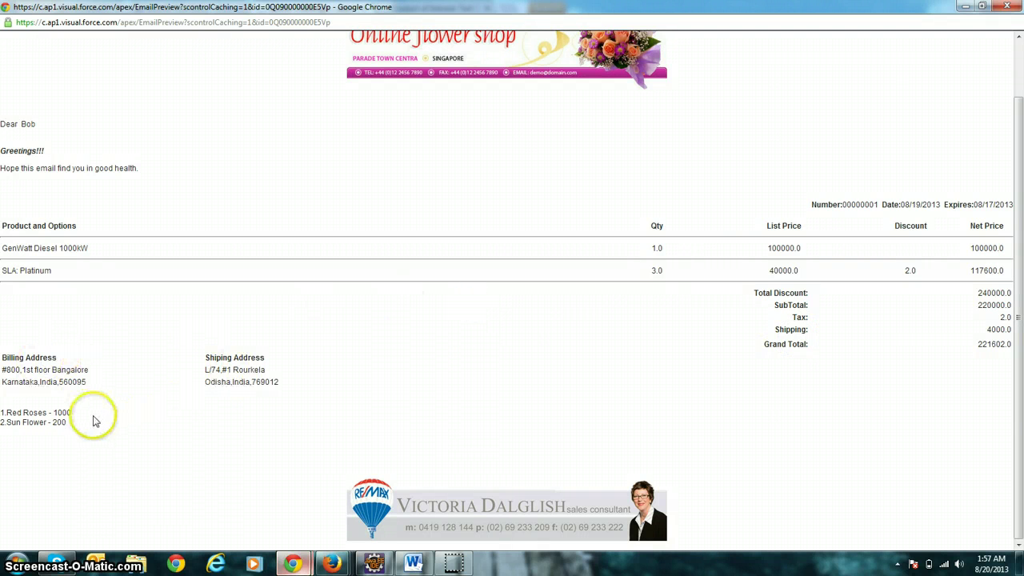
drag(88, 427, 2, 401)
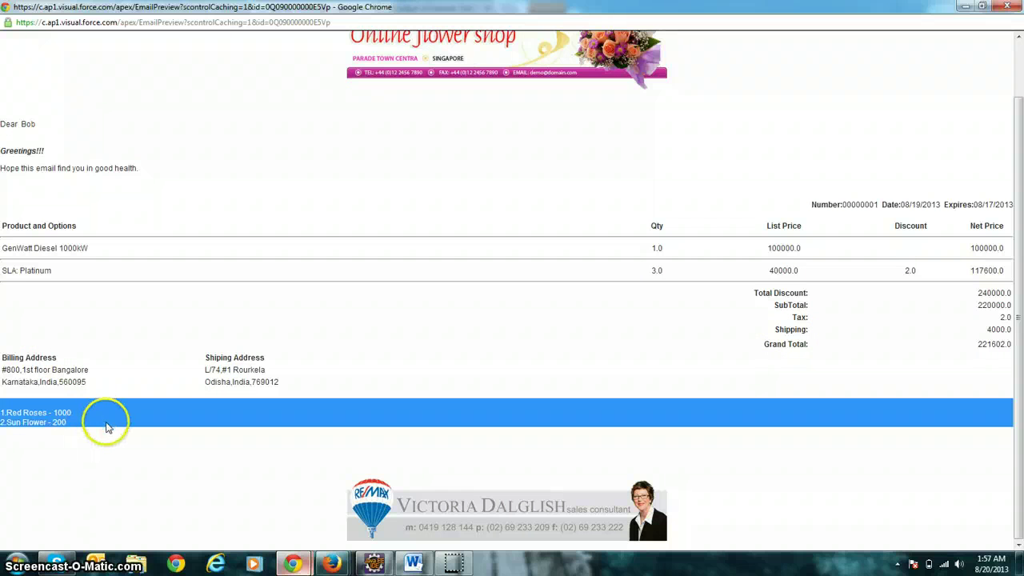
click(477, 465)
scroll(464, 338, up, 1)
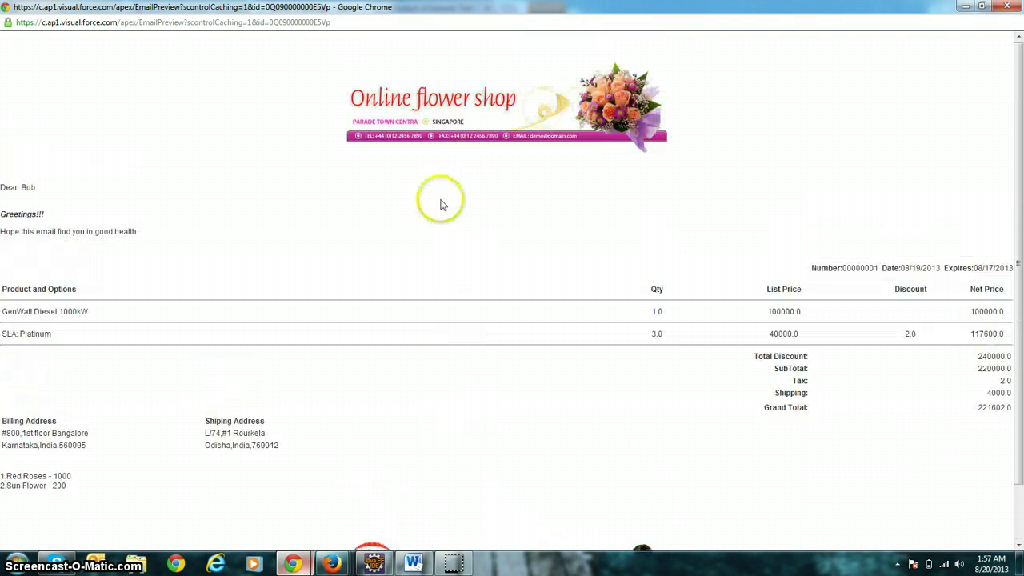
Close the preview and start Send an Email from the Challenge quote's Activity History.
click(1017, 6)
scroll(485, 313, down, 2)
scroll(413, 269, down, 2)
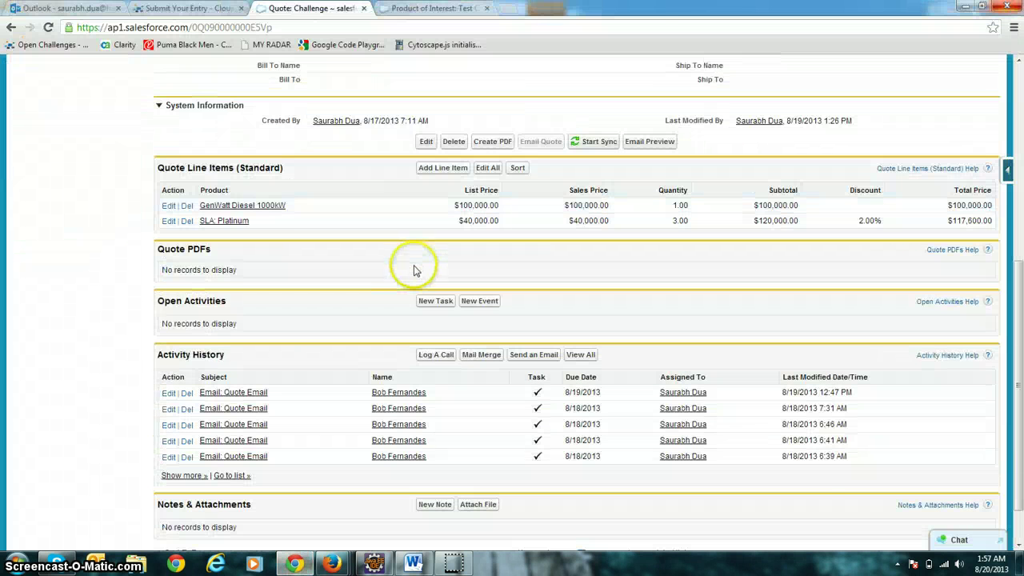
scroll(394, 265, down, 2)
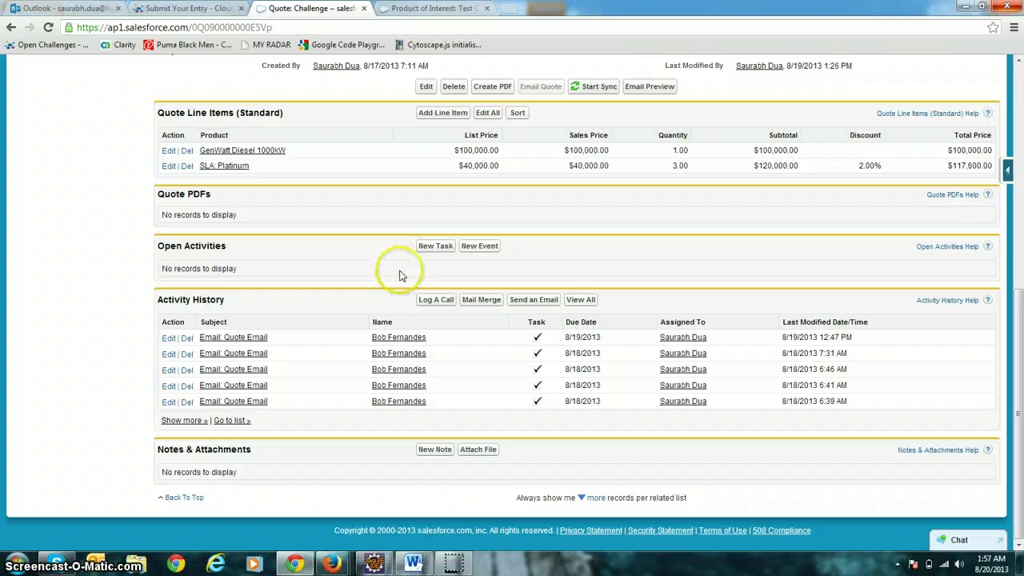
click(533, 299)
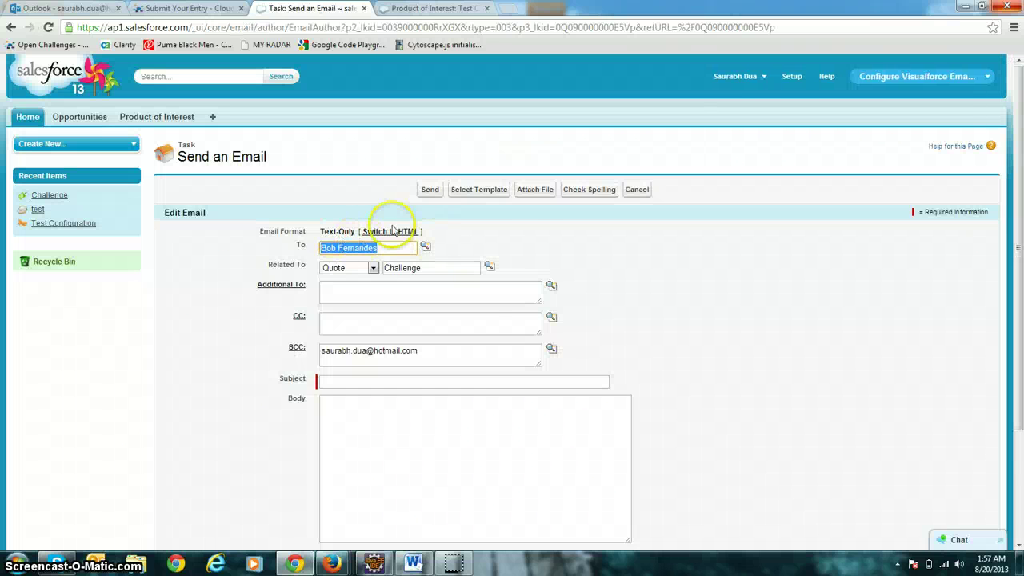
Apply the Quote Email Template and move the BCC address into Additional To.
click(480, 189)
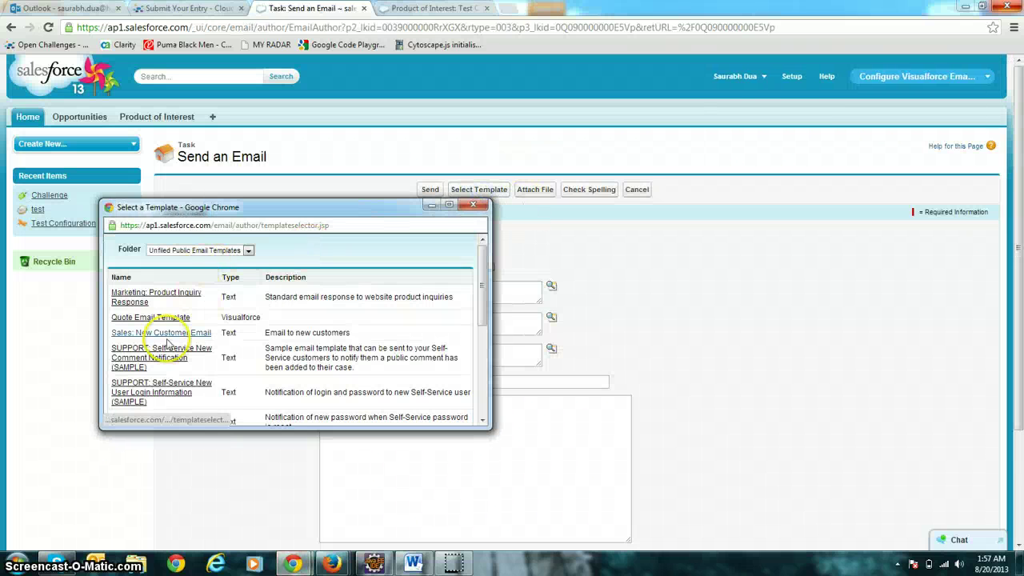
click(164, 318)
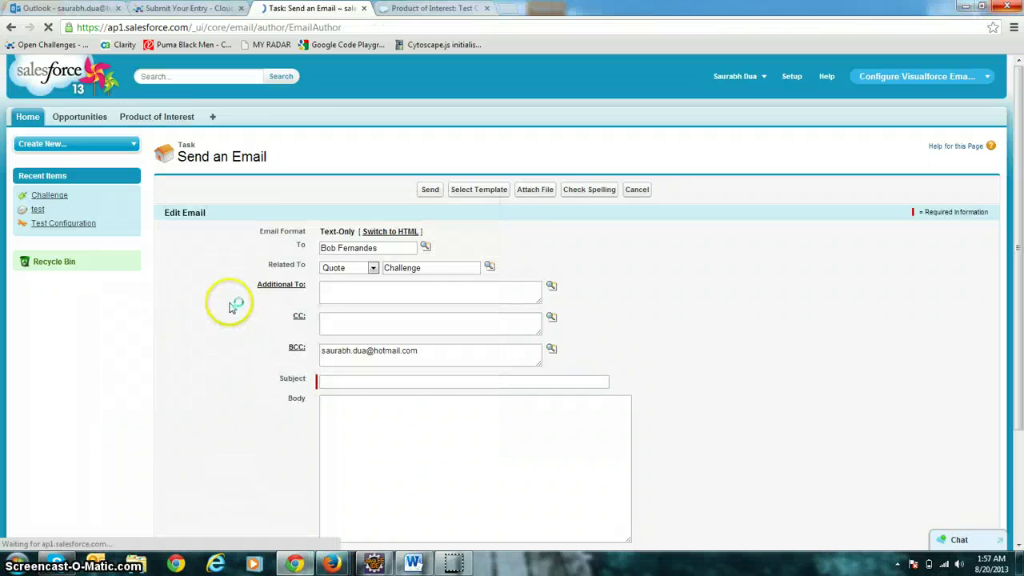
scroll(331, 263, down, 2)
drag(431, 213, 272, 202)
key(ctrl+c)
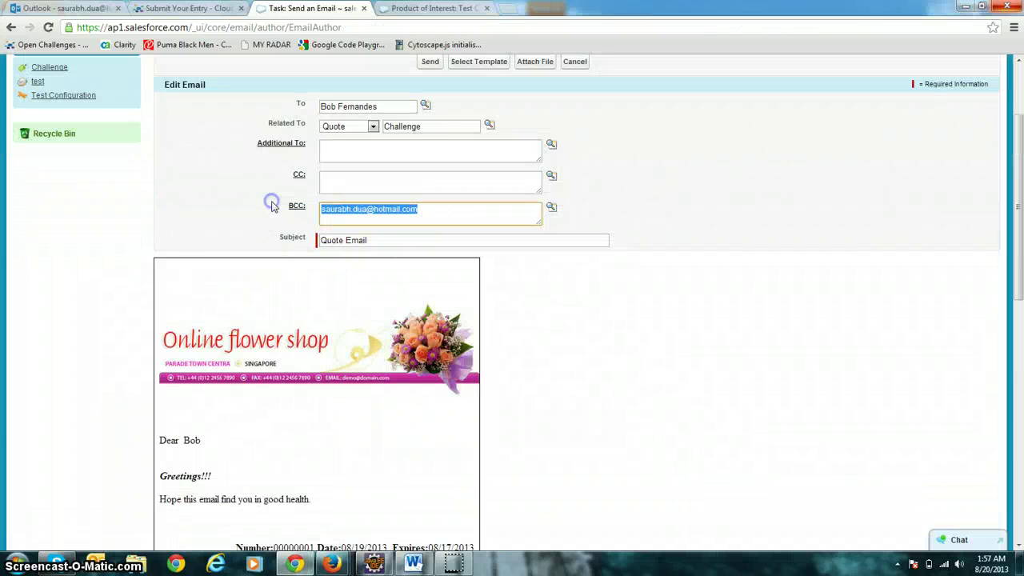
click(406, 152)
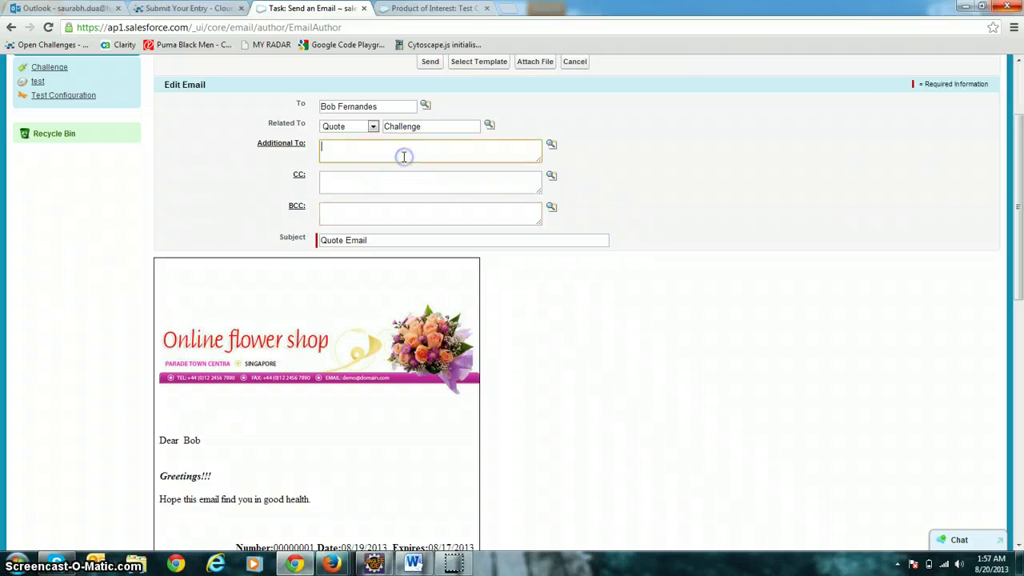
key(ctrl+v)
click(234, 186)
Review the email's greeting, product table and totals, then send it.
scroll(240, 224, down, 3)
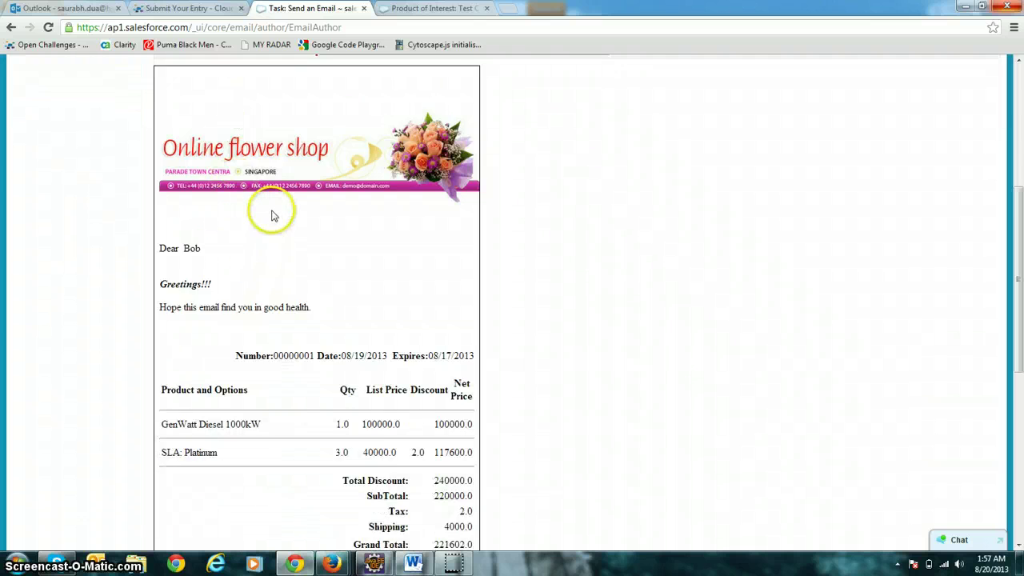
scroll(272, 215, down, 2)
scroll(272, 368, down, 2)
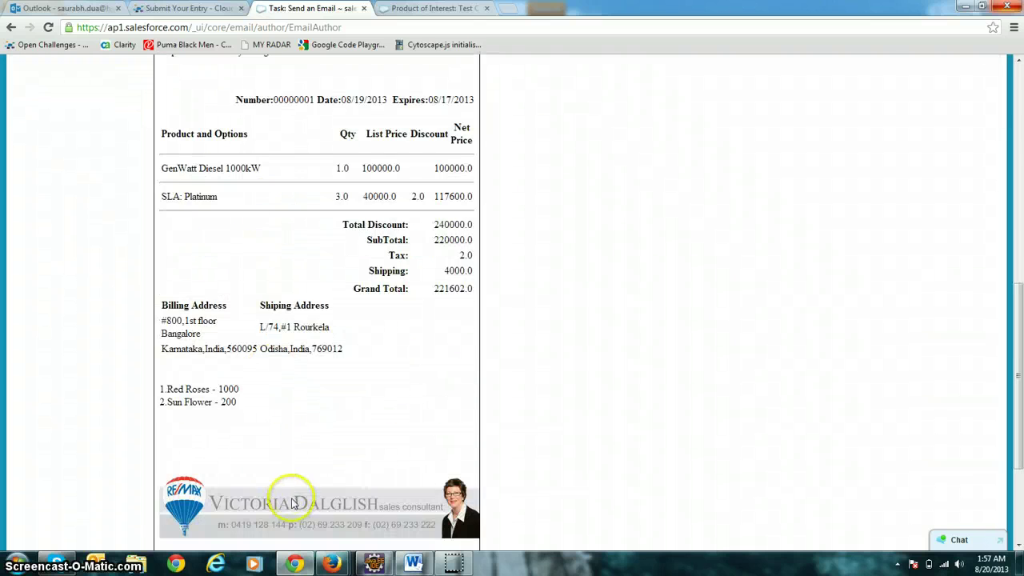
scroll(252, 237, up, 3)
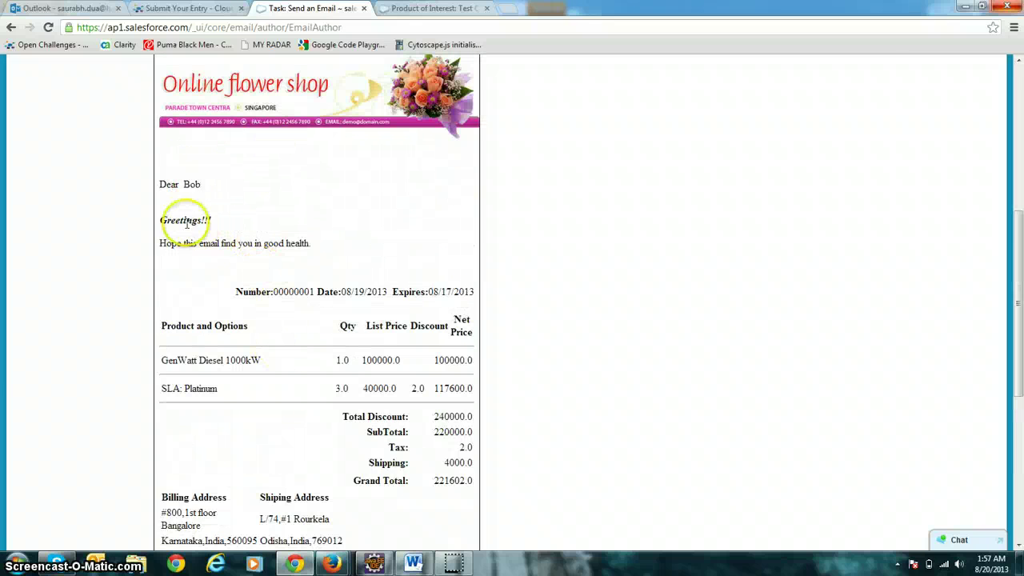
drag(315, 245, 139, 225)
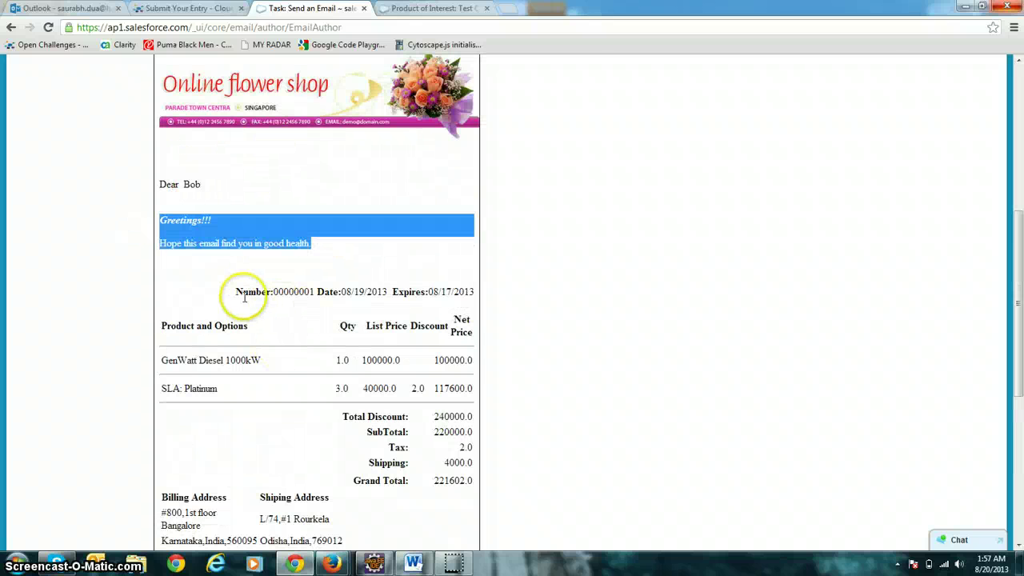
drag(329, 331, 410, 381)
click(273, 417)
drag(343, 482, 364, 410)
scroll(336, 412, down, 1)
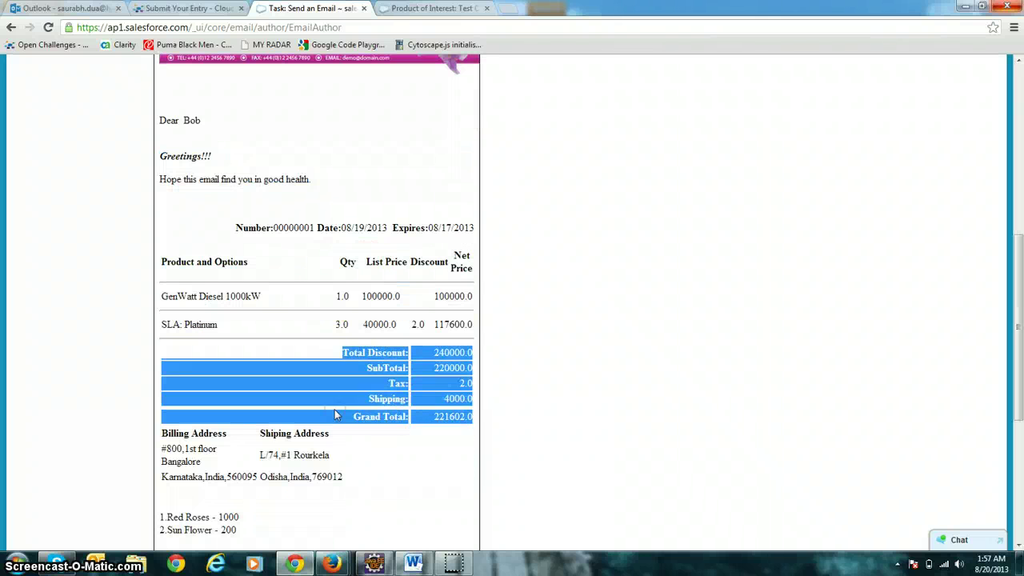
click(260, 426)
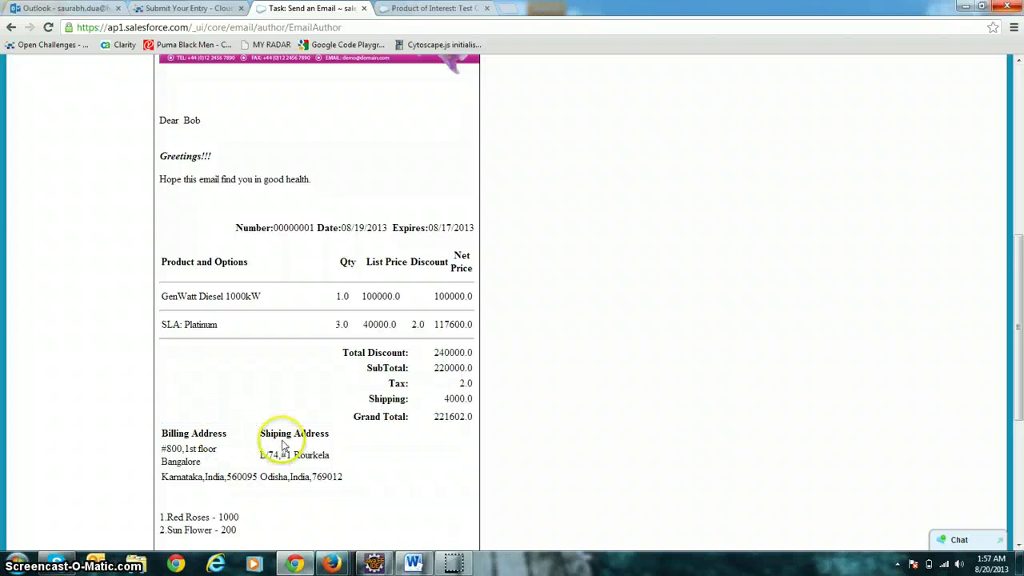
scroll(281, 445, down, 1)
drag(263, 475, 141, 435)
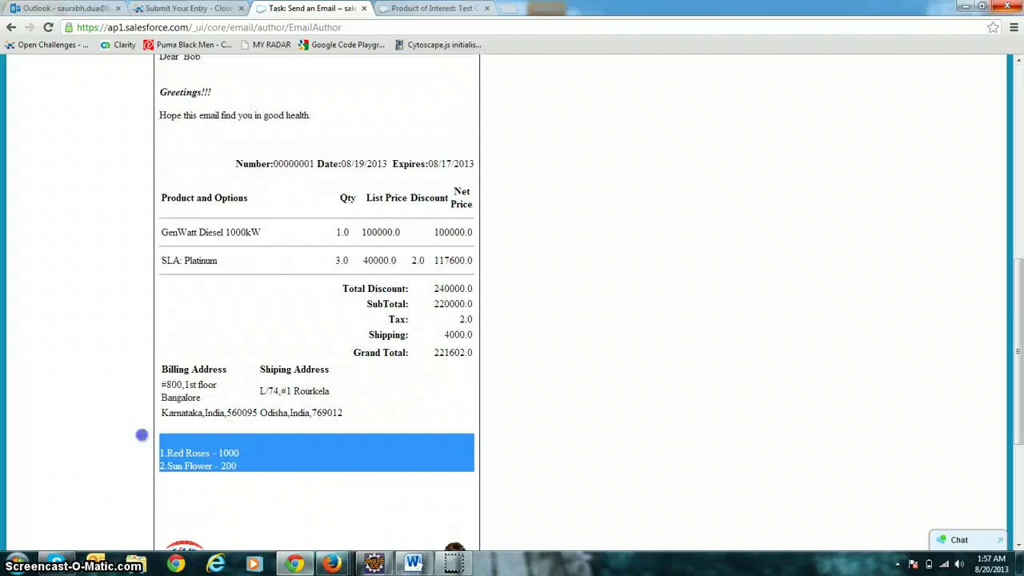
scroll(235, 462, down, 1)
scroll(259, 445, up, 7)
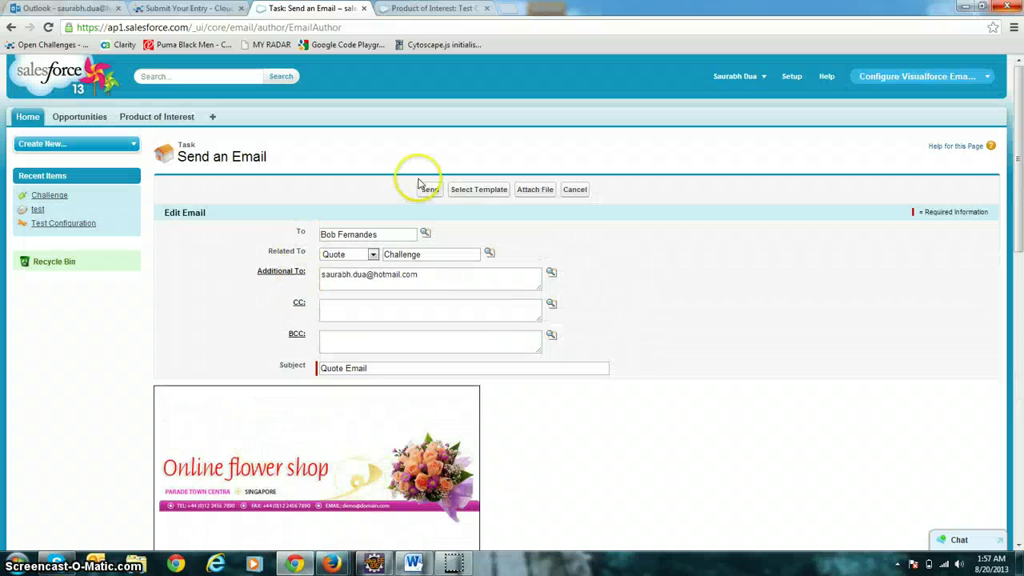
click(430, 191)
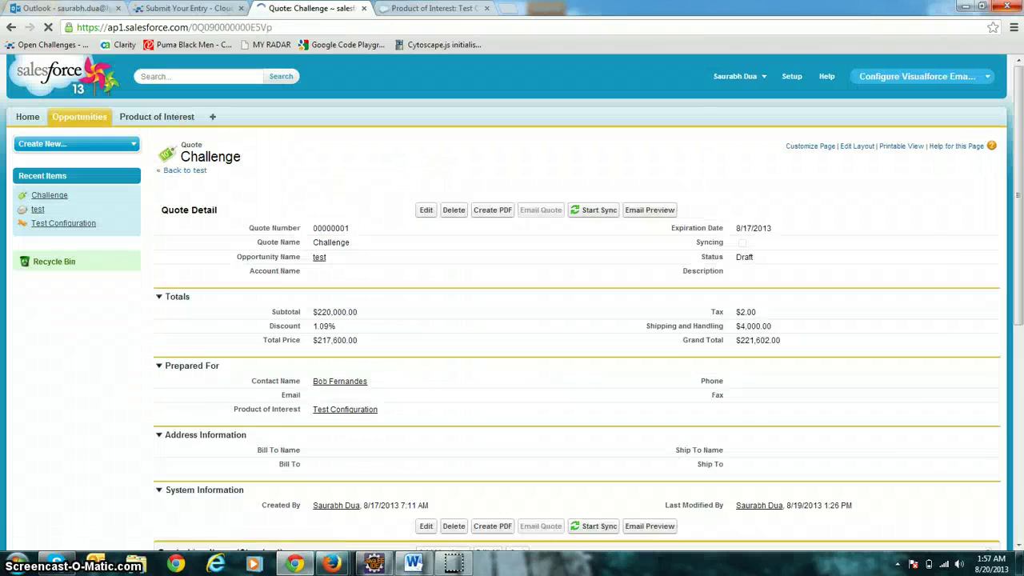
Switch to Outlook.com and open the newly arrived Quote Email in the Inbox.
key(ctrl+1)
click(56, 141)
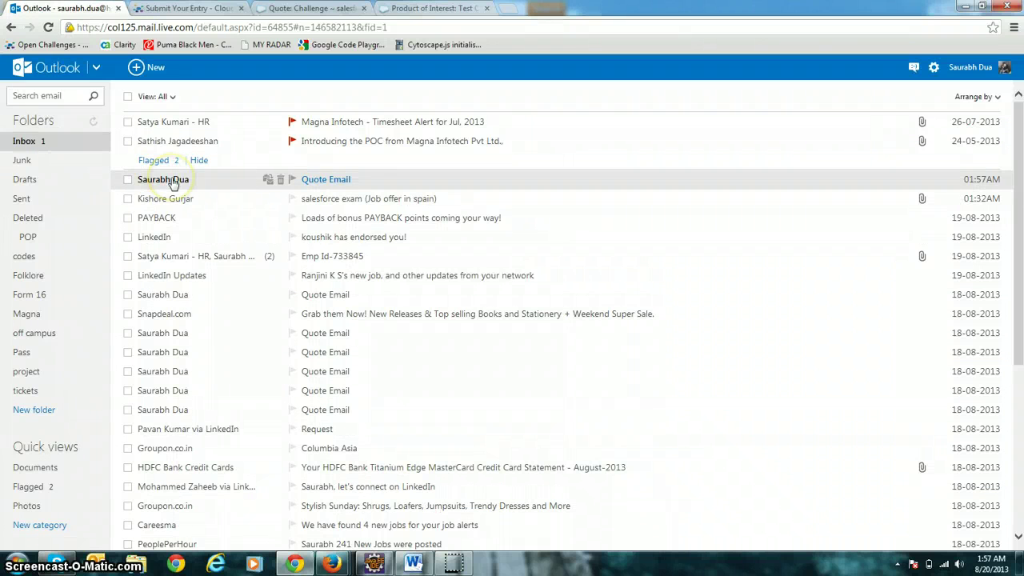
click(173, 181)
Scroll through the received email to check the header, line items, 221602.0 total, addresses and footer.
scroll(206, 206, down, 2)
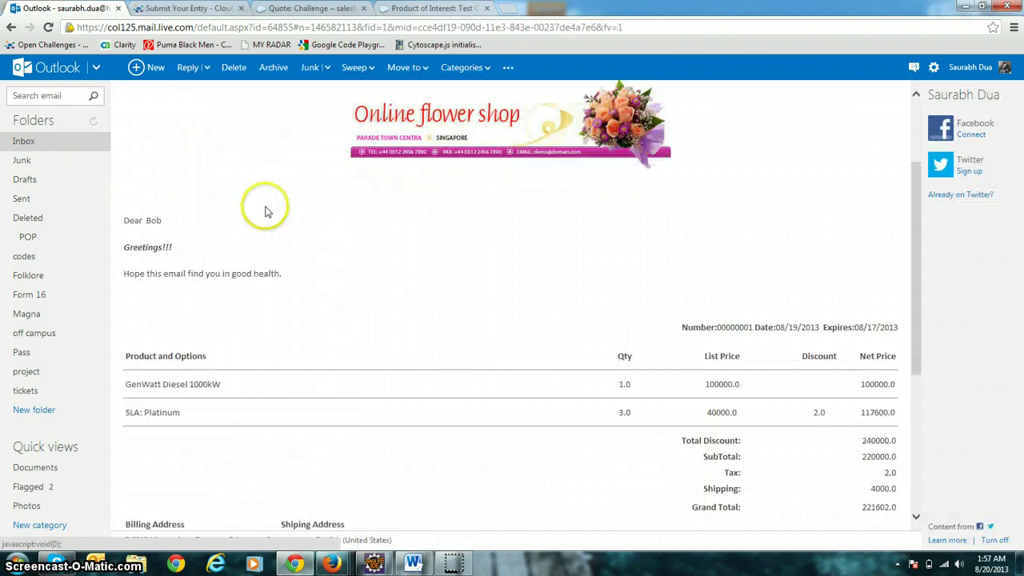
scroll(267, 211, down, 2)
scroll(266, 208, down, 1)
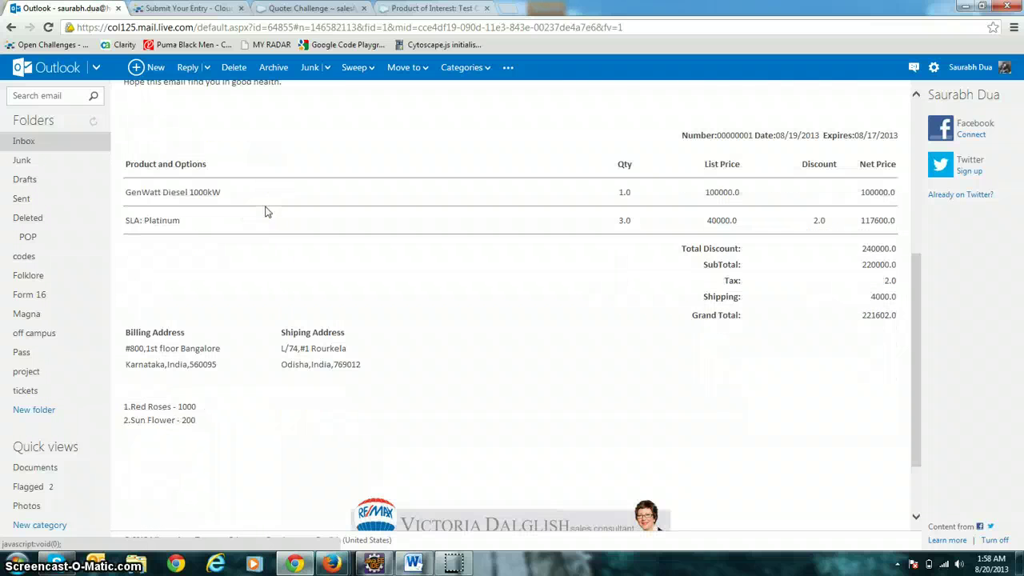
scroll(267, 211, down, 2)
scroll(267, 211, up, 3)
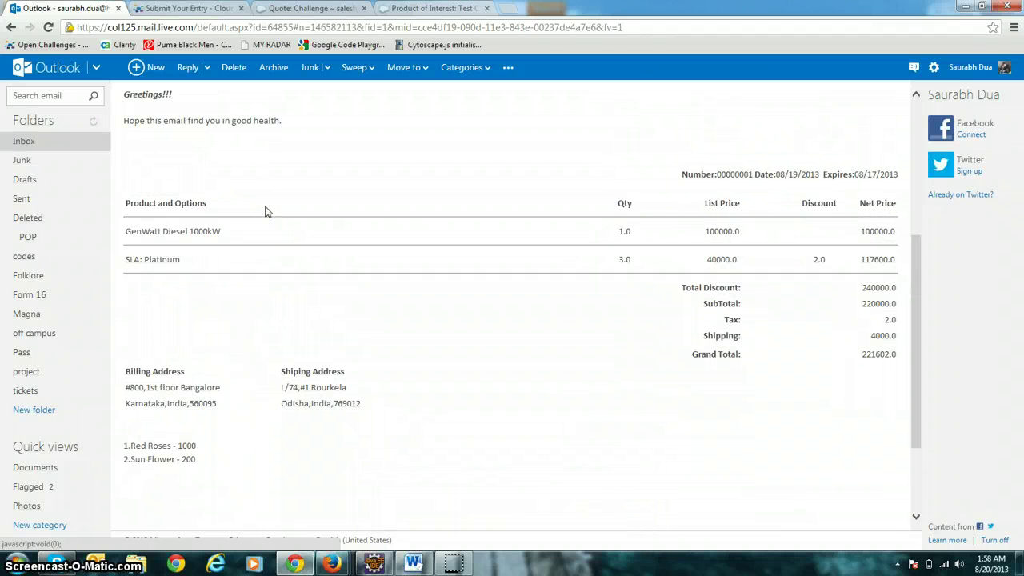
scroll(268, 211, up, 3)
scroll(267, 211, up, 1)
scroll(267, 211, down, 3)
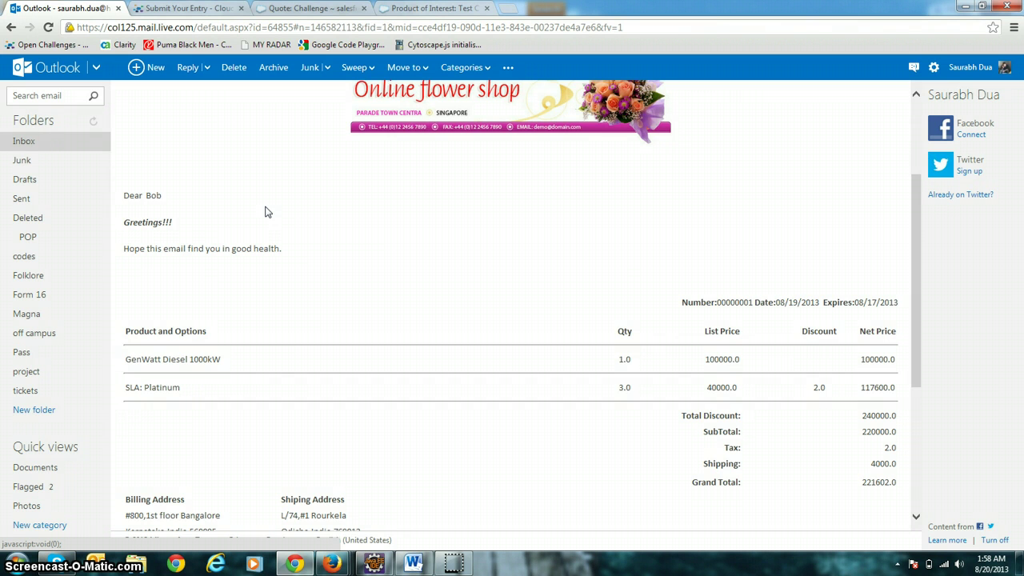
scroll(267, 211, down, 1)
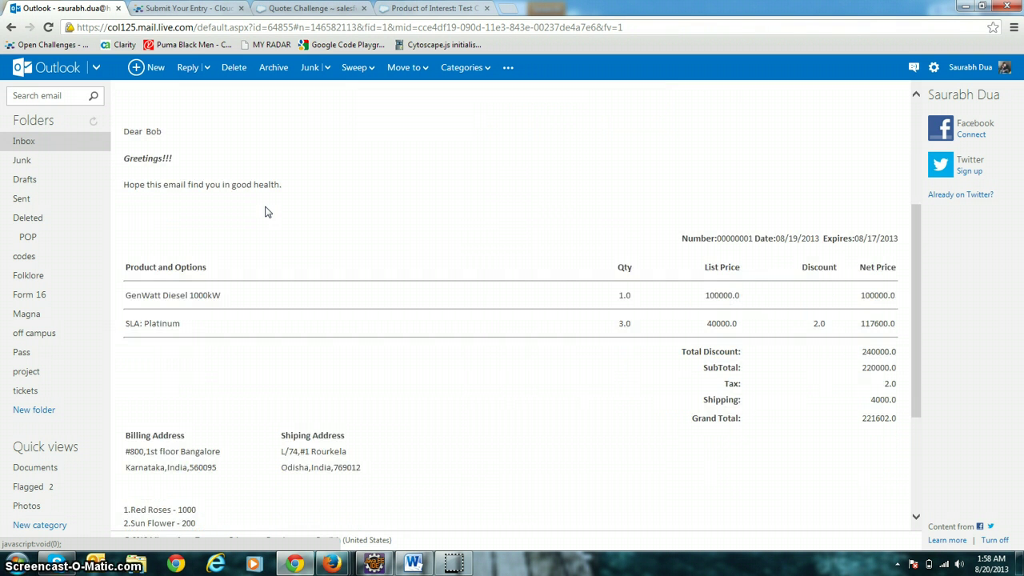
scroll(267, 211, down, 1)
scroll(267, 211, down, 2)
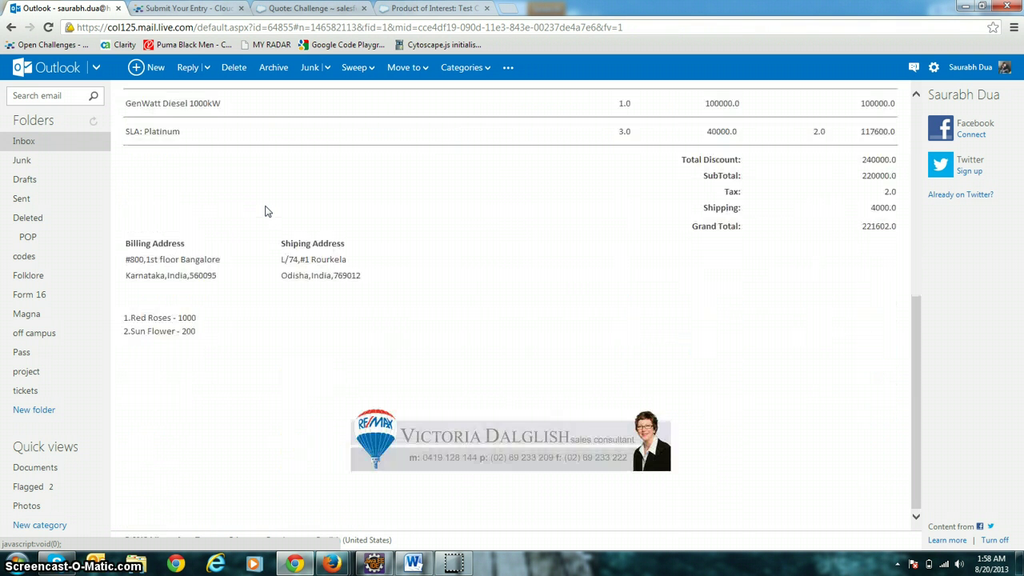
scroll(267, 212, up, 6)
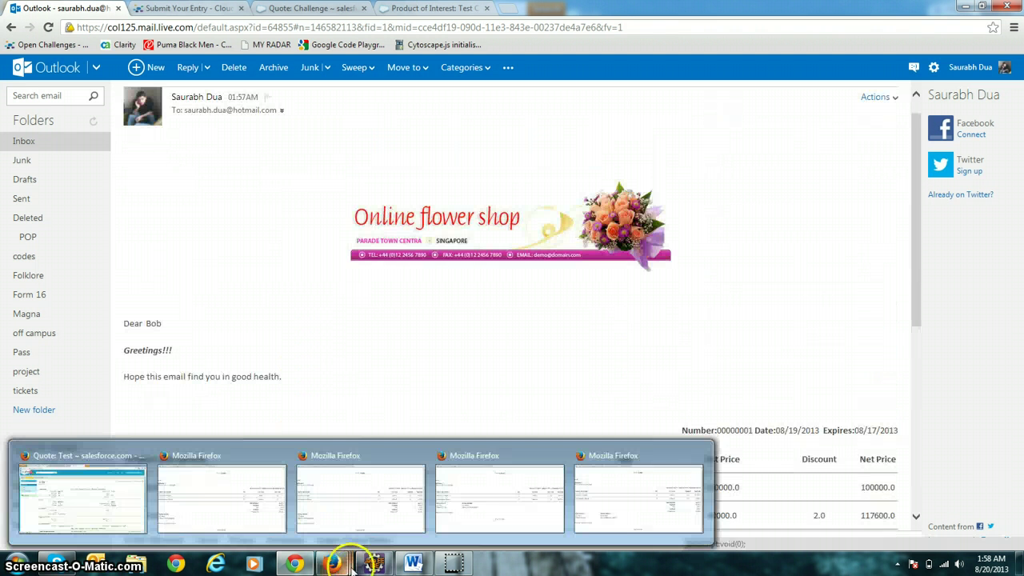